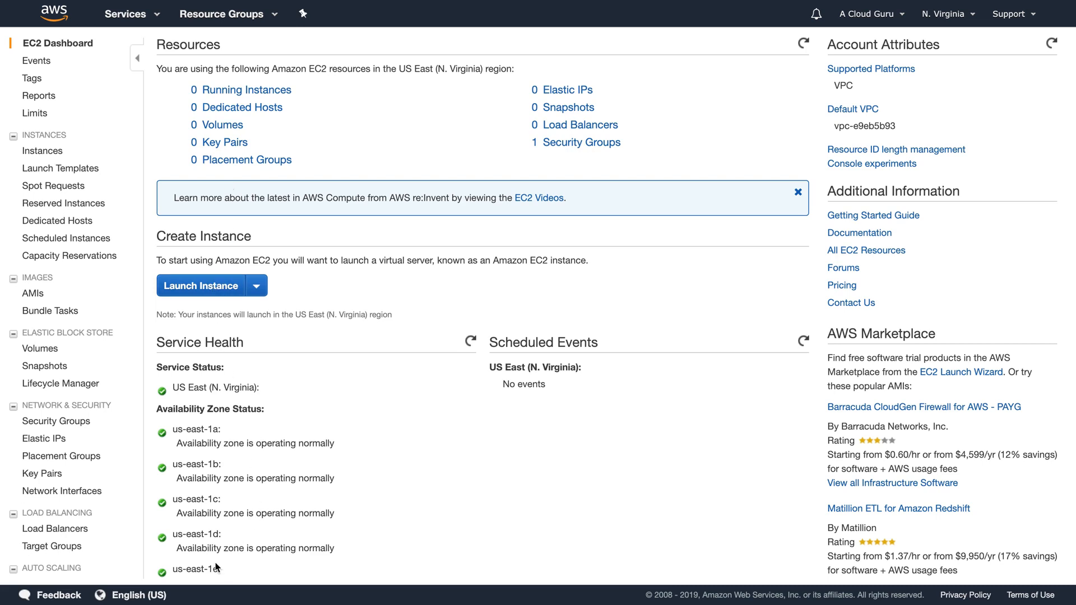
# Start launching a new EC2 instance in the US East (N. Virginia) region.
pyautogui.scroll(-3, 342, 421)
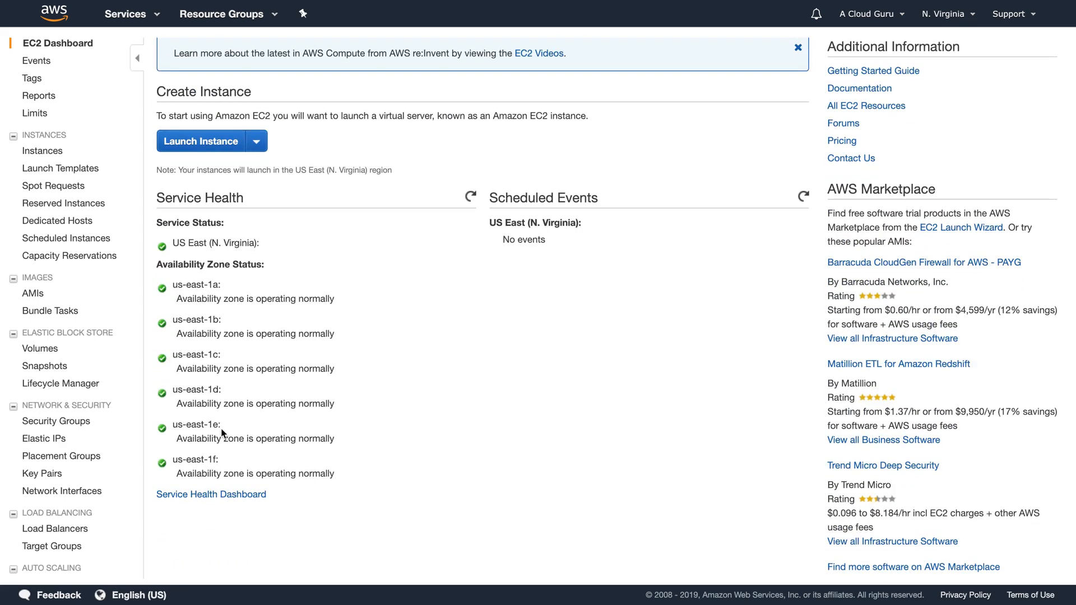
pyautogui.scroll(3, 372, 432)
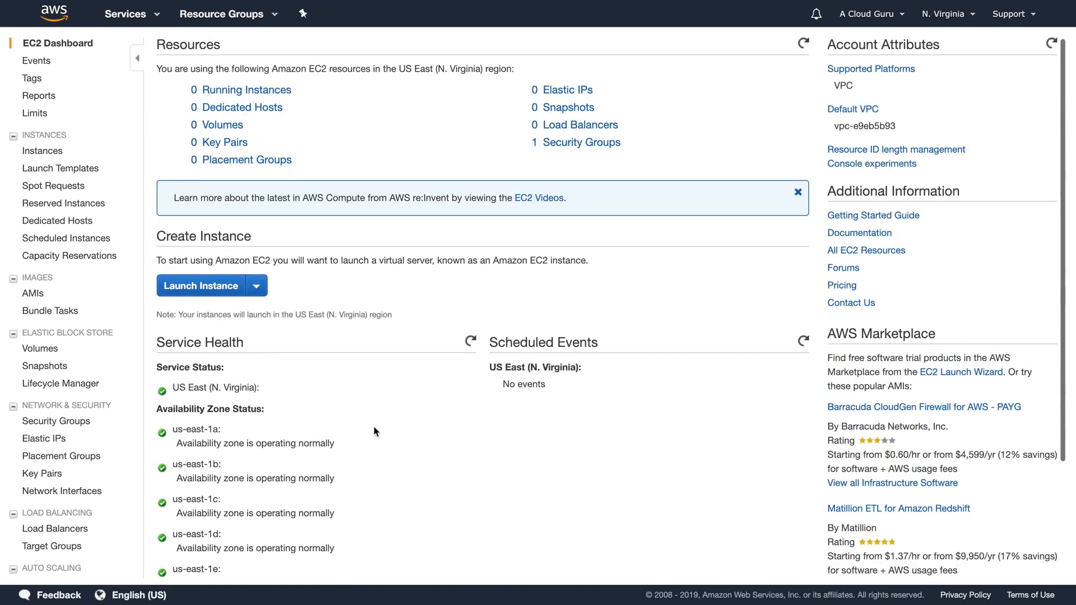
pyautogui.click(183, 287)
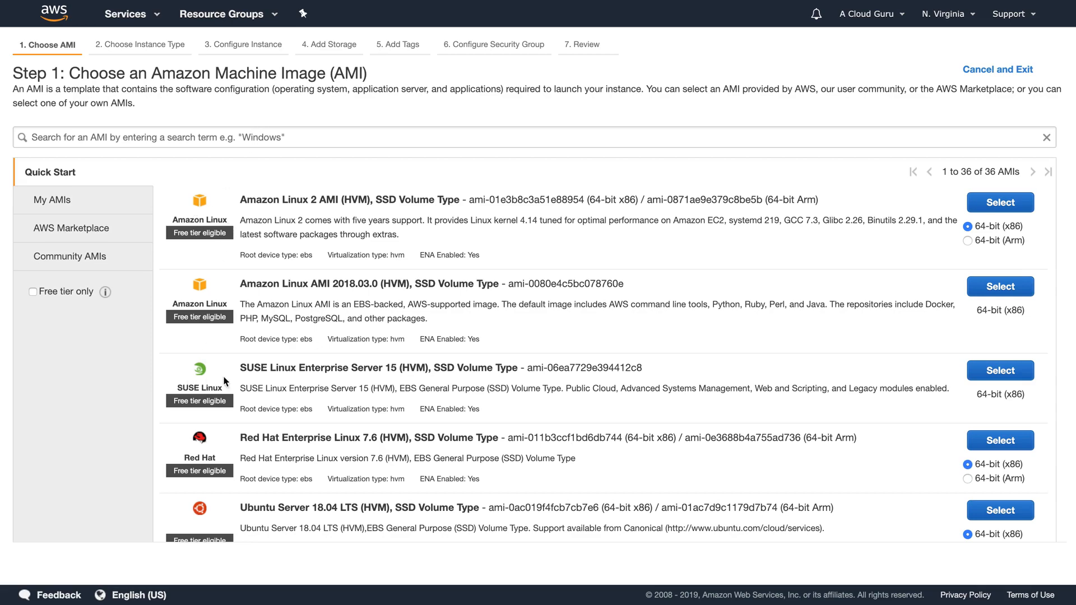
# Select the 64-bit (x86) Amazon Linux 2 AMI (HVM), SSD Volume Type, as the machine image.
pyautogui.scroll(-5, 224, 380)
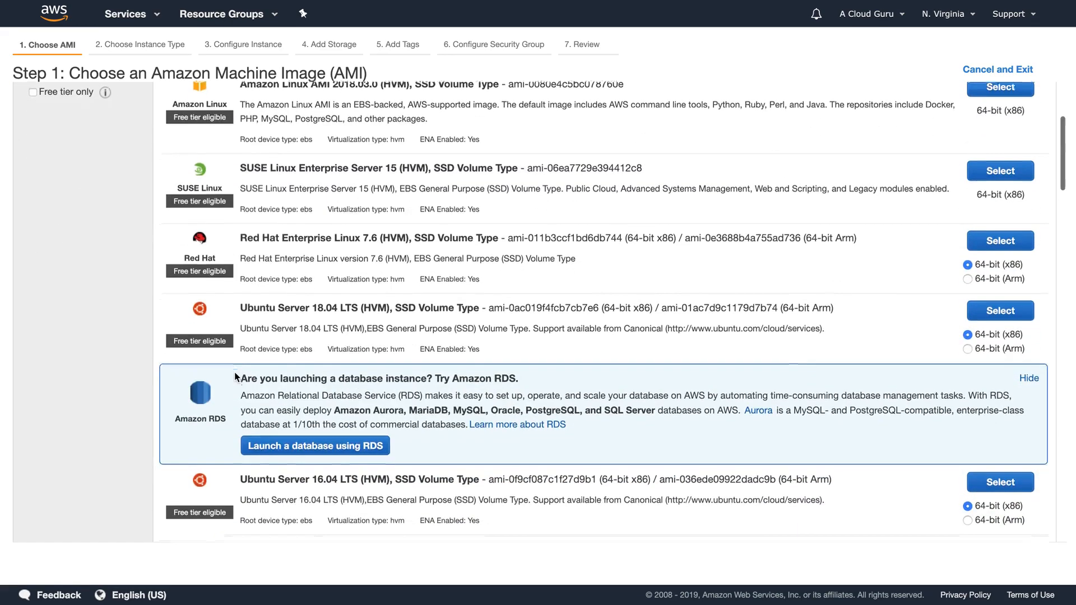
pyautogui.scroll(-3, 234, 372)
pyautogui.scroll(-5, 210, 431)
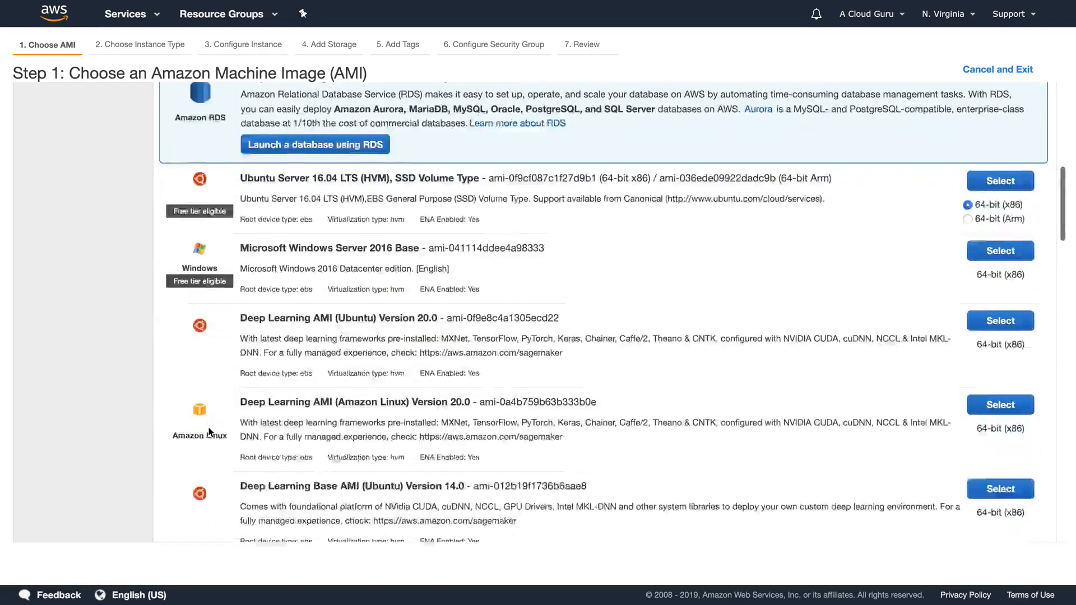
pyautogui.scroll(10, 210, 432)
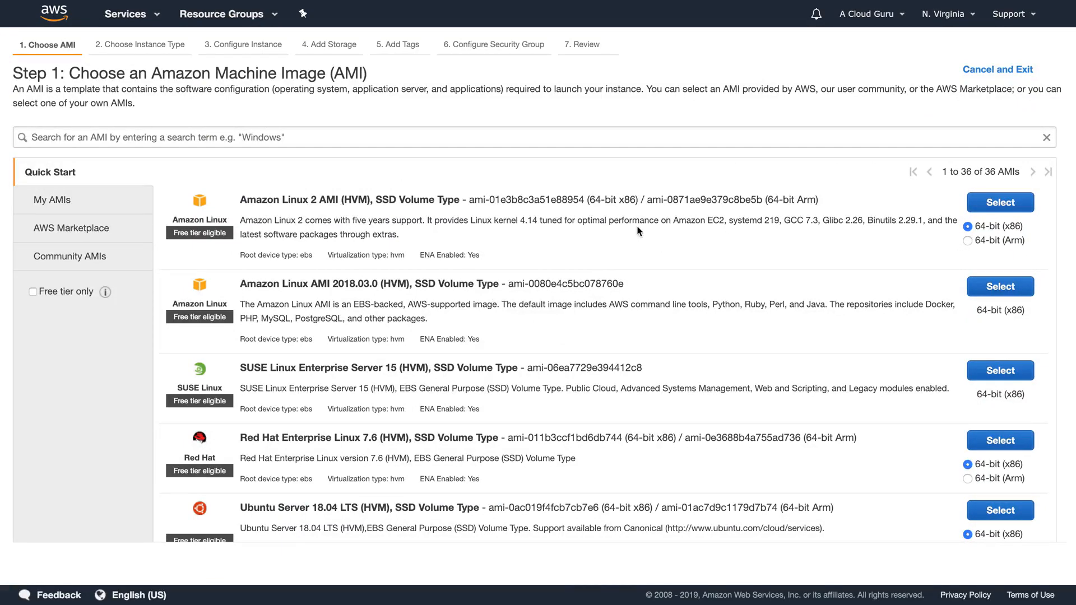
pyautogui.click(1000, 203)
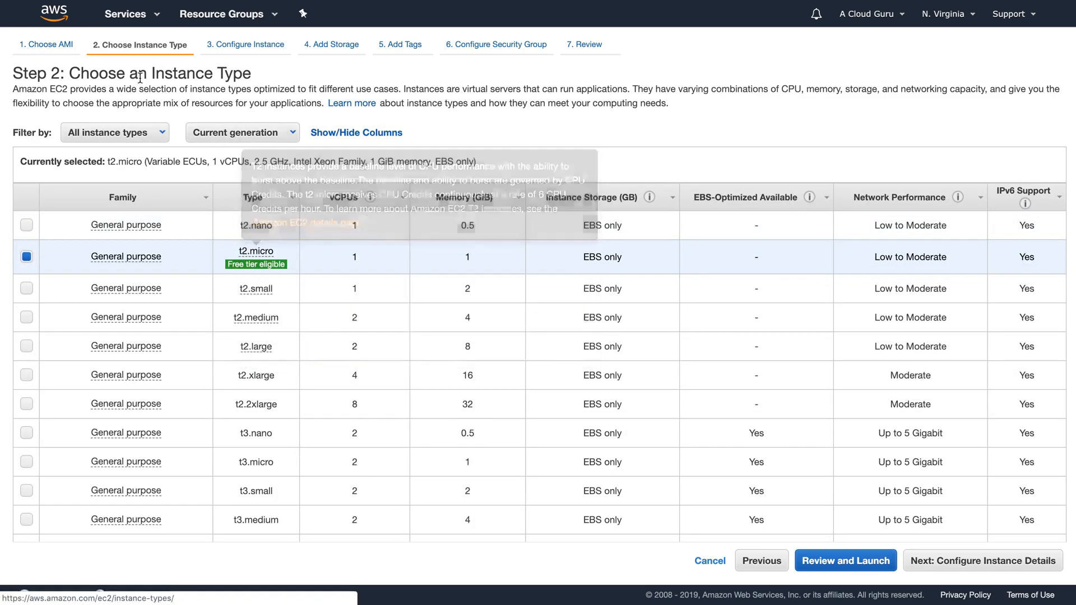
# Look through the instance families and types, keep t2.micro selected and proceed to the instance details.
pyautogui.click(139, 136)
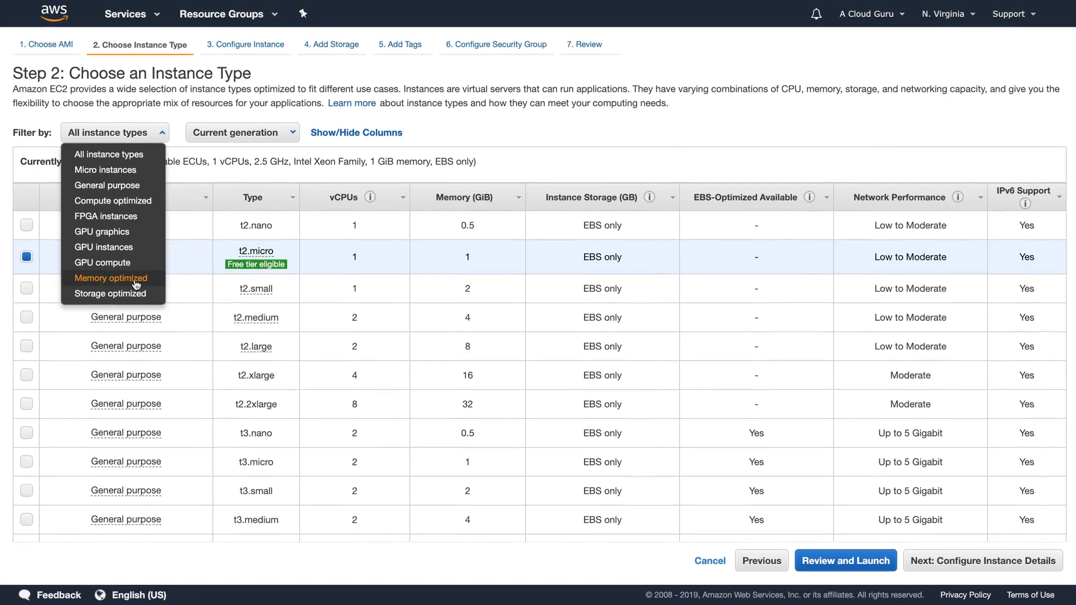
pyautogui.click(403, 102)
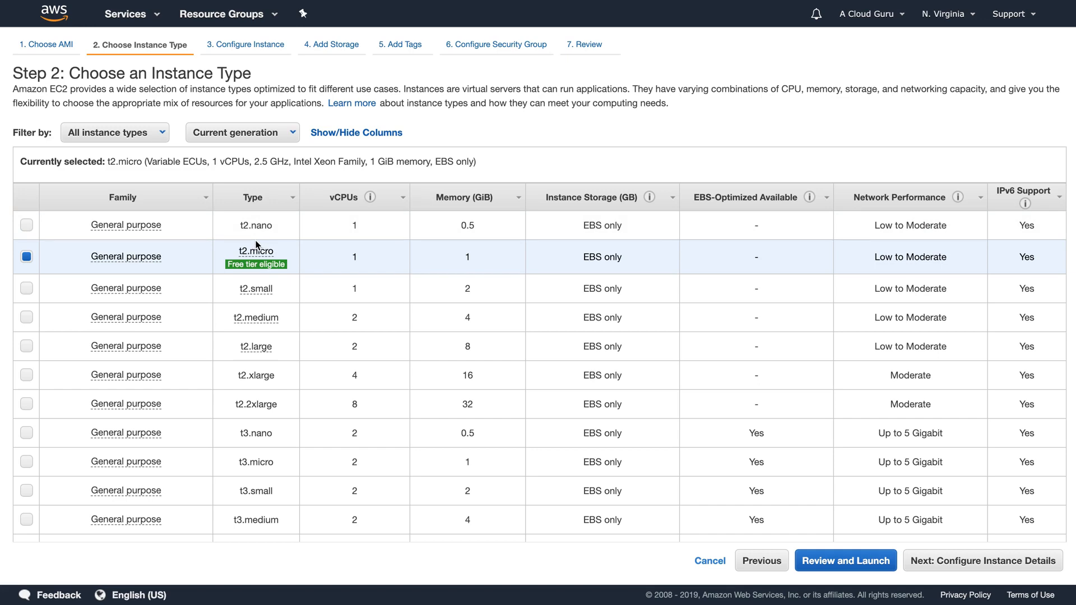
pyautogui.scroll(-8, 256, 245)
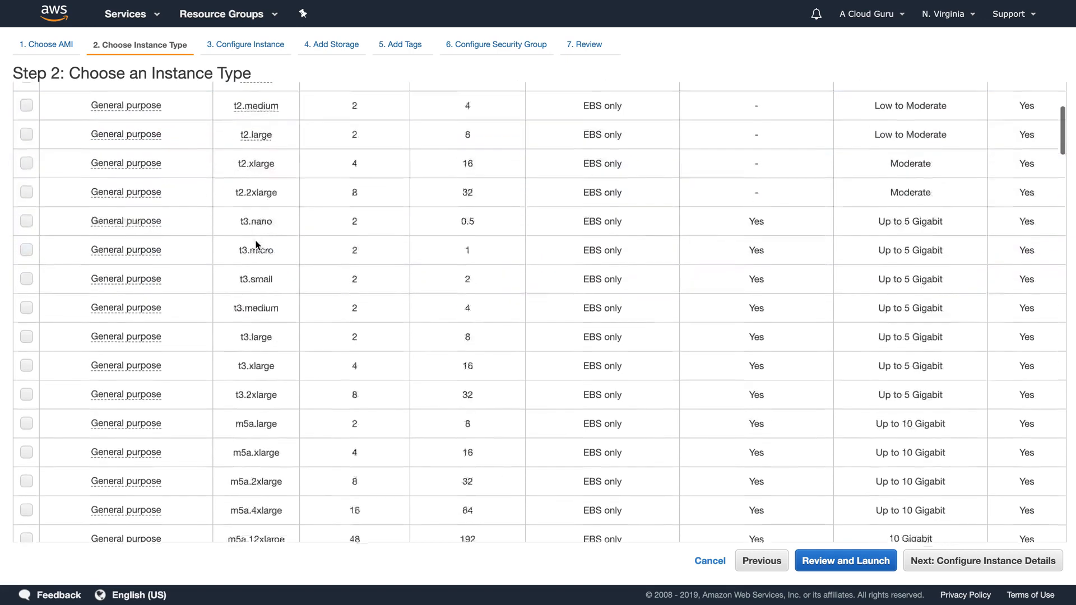
pyautogui.scroll(8, 250, 364)
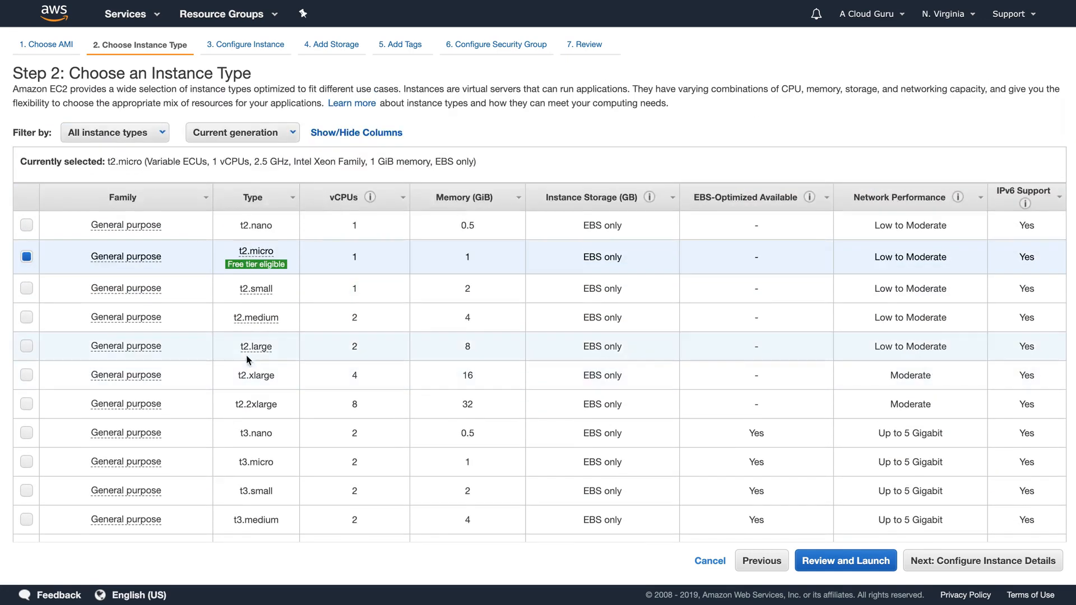
pyautogui.moveTo(251, 269)
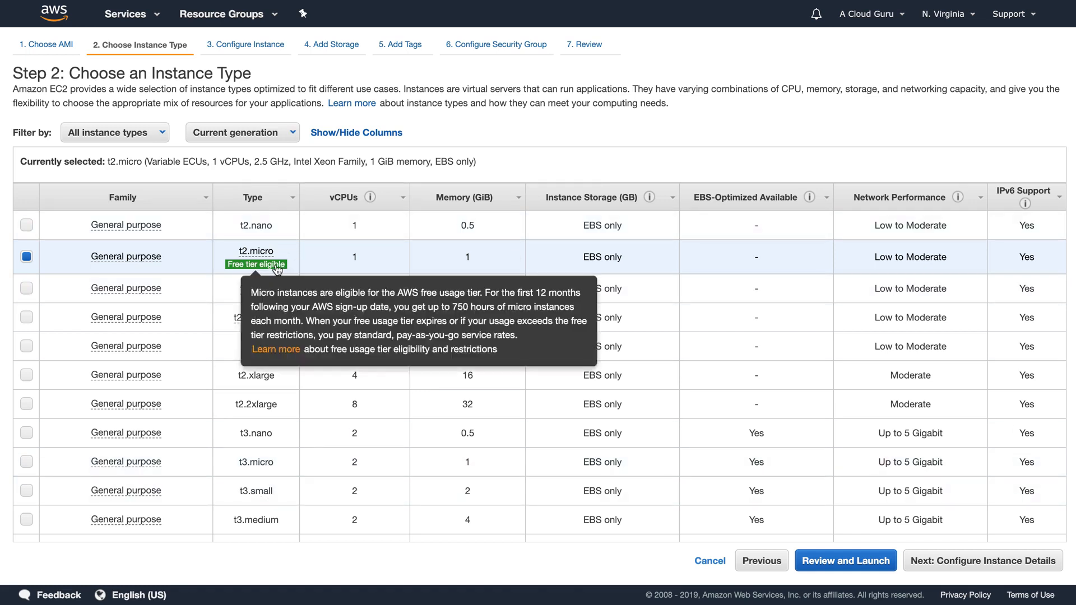
pyautogui.click(980, 559)
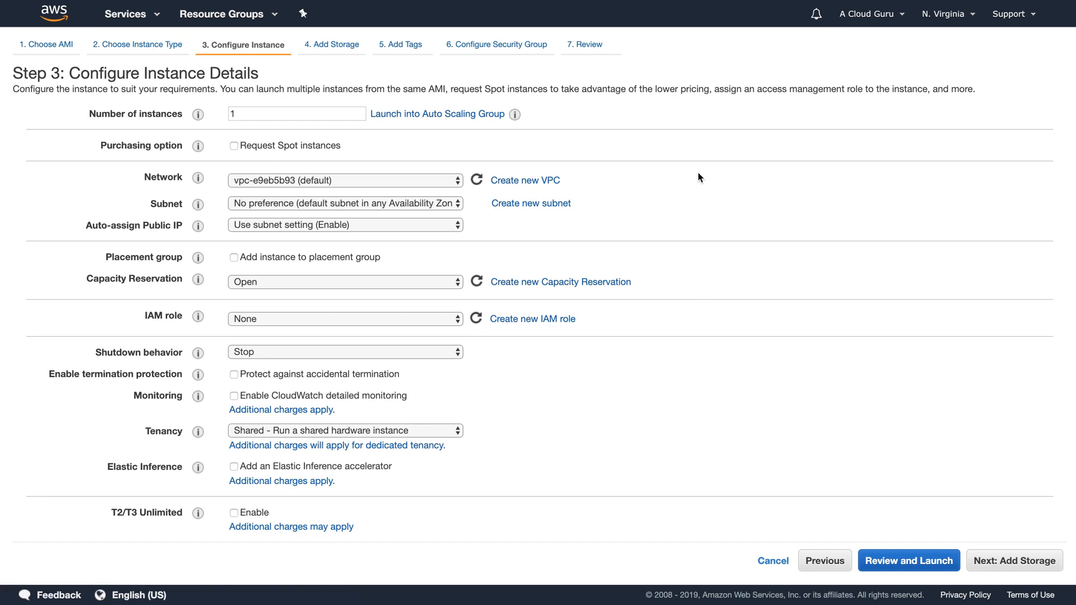
# Request Spot instances just long enough to check the current prices per Availability Zone, clearing the option again.
pyautogui.click(251, 114)
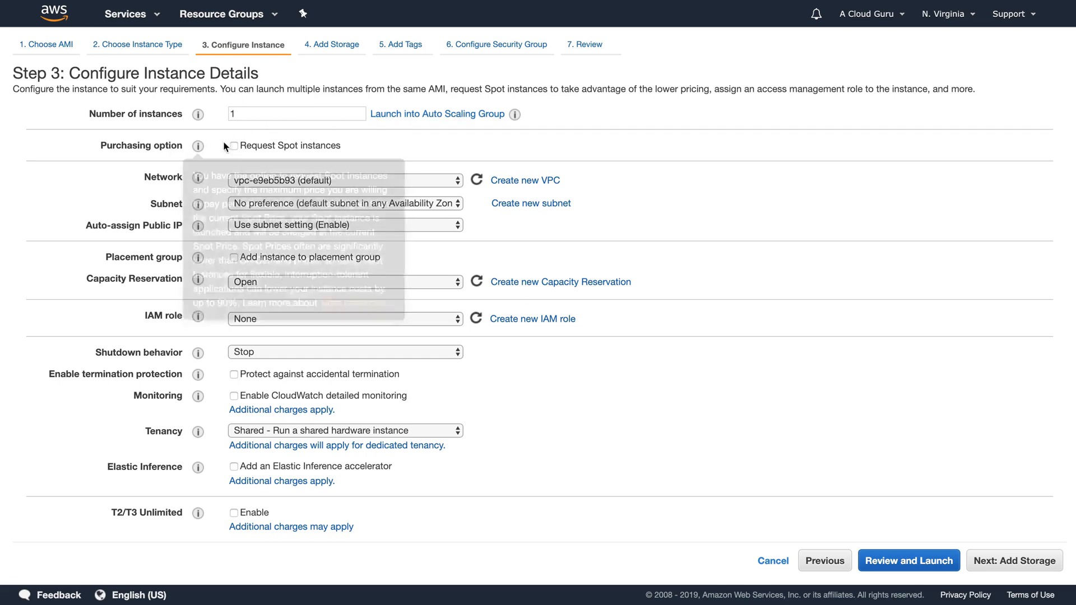
pyautogui.click(260, 146)
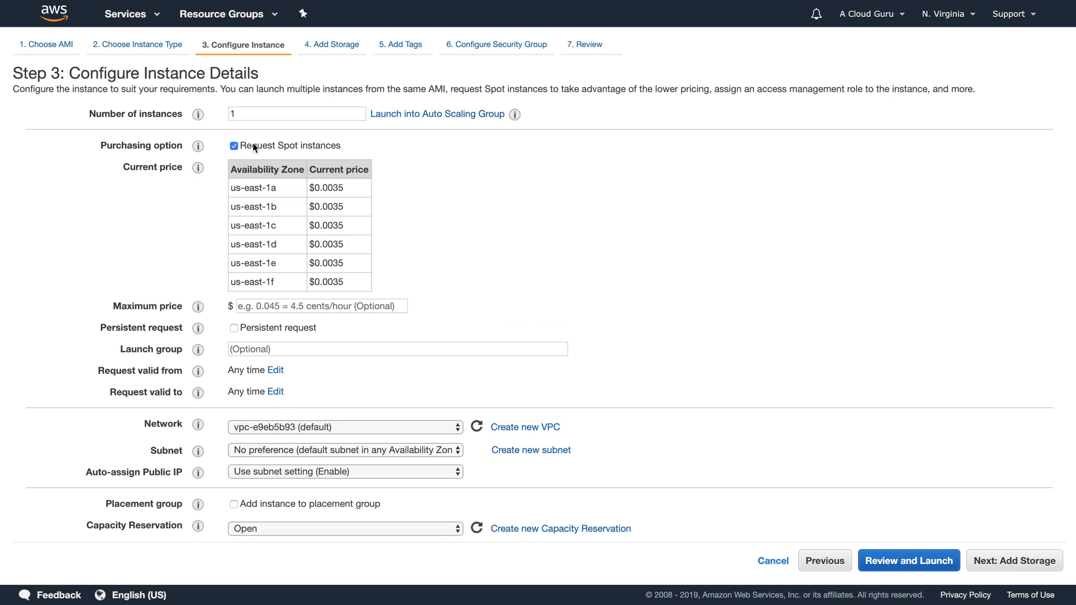
pyautogui.click(253, 146)
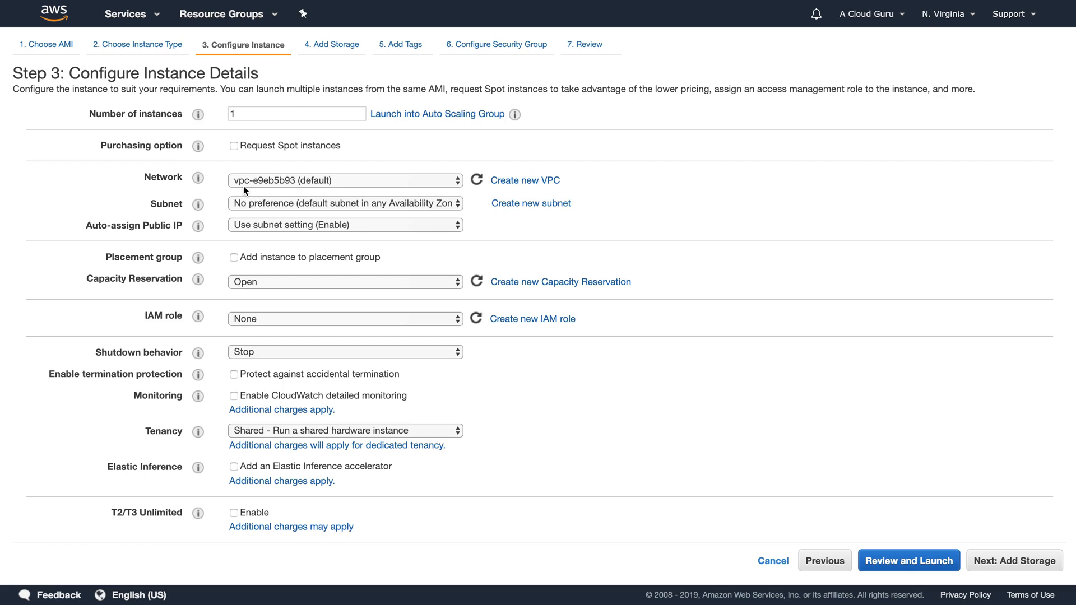
# Examine the default subnets offered per Availability Zone, leaving the subnet at No preference.
pyautogui.scroll(-1, 243, 186)
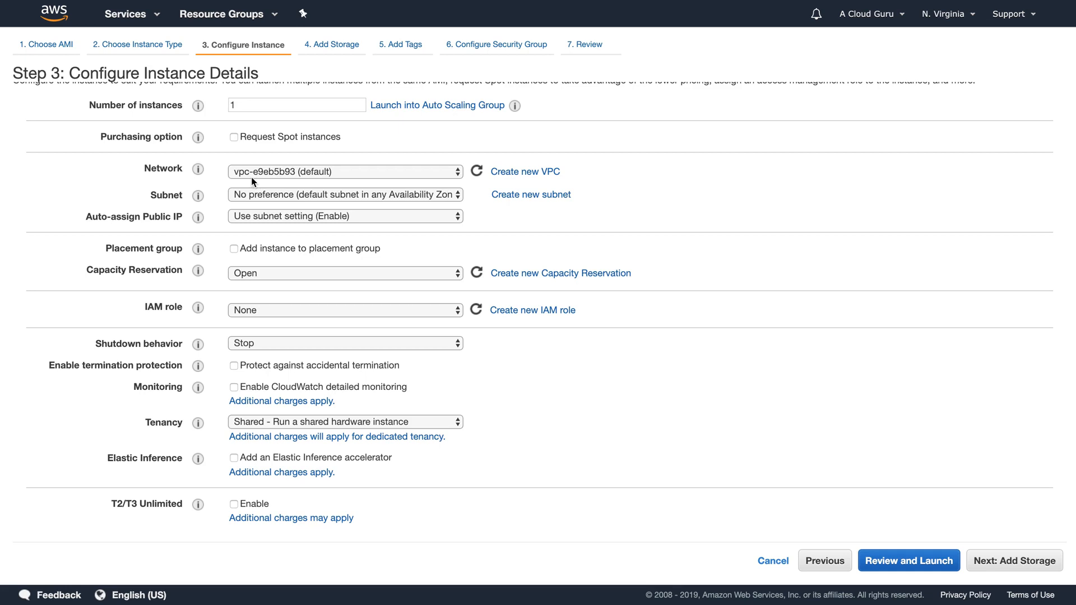
pyautogui.scroll(-3, 252, 179)
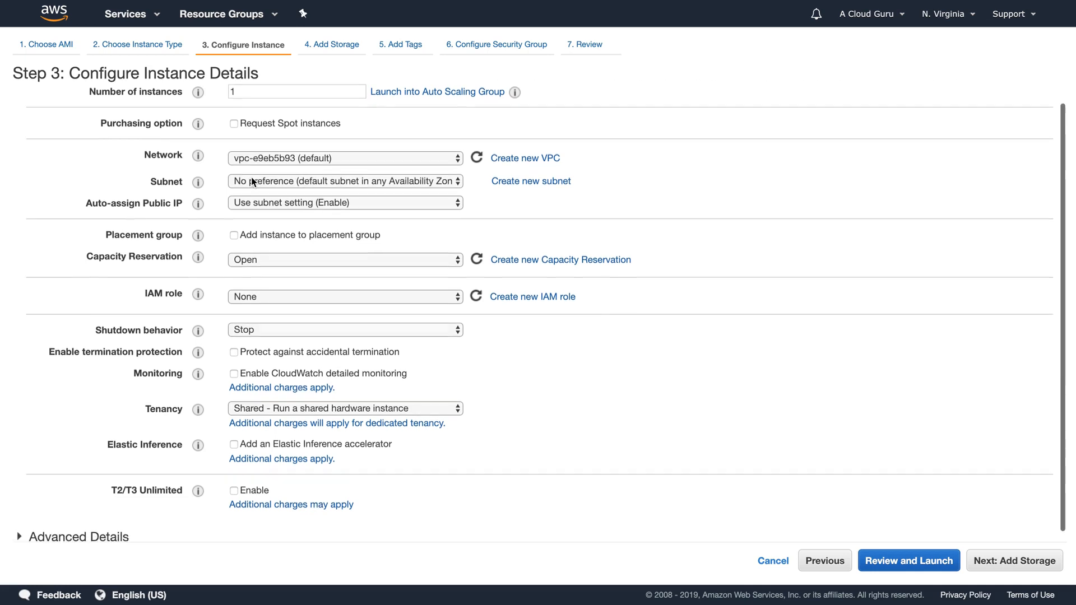
pyautogui.click(289, 171)
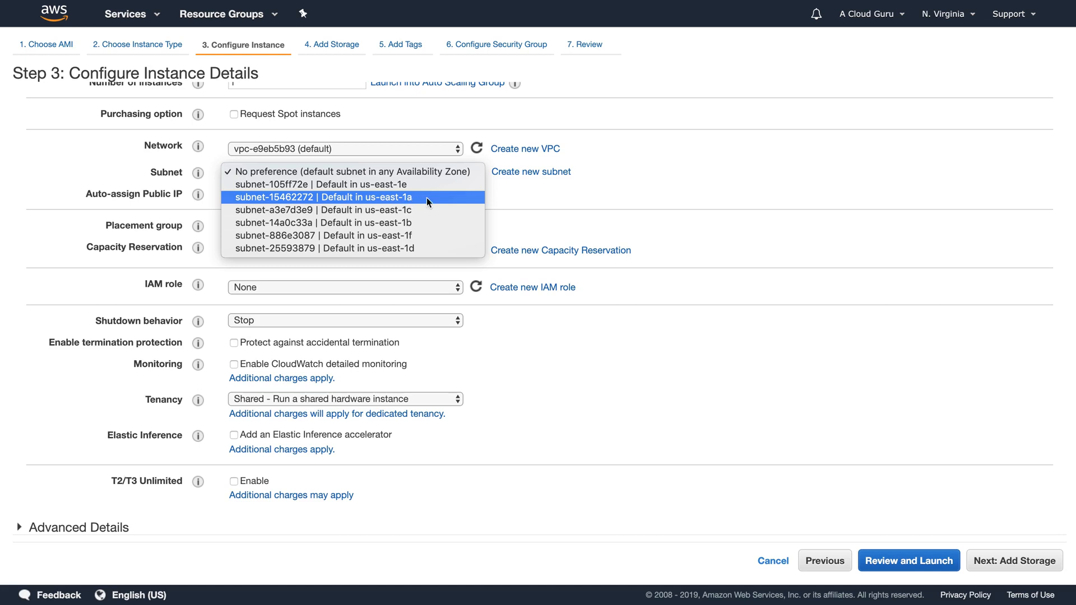
pyautogui.click(509, 182)
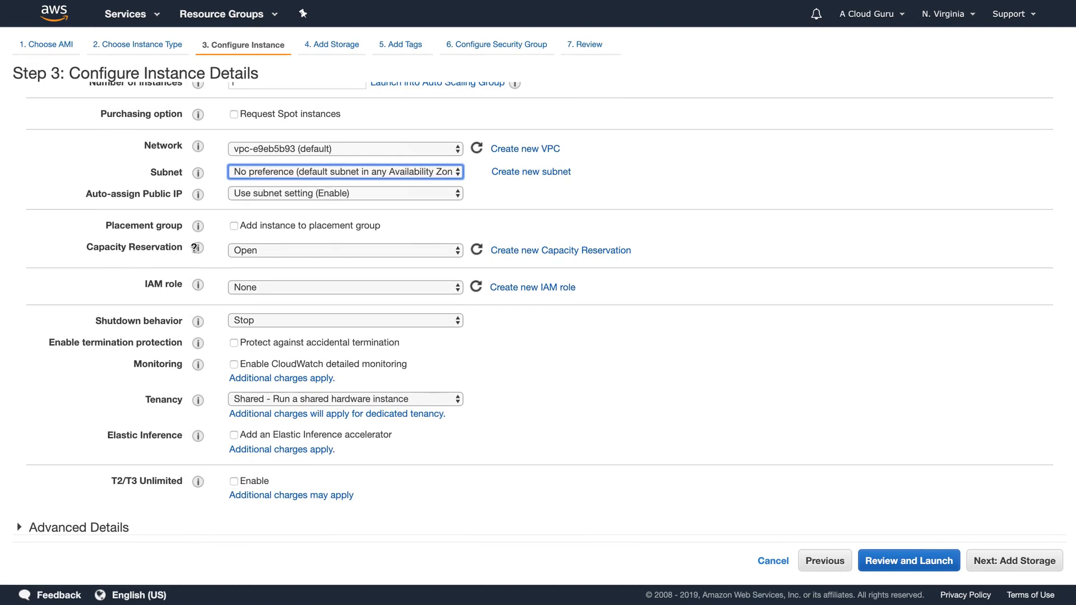
# Read the shutdown behavior help and check its available options, keeping Stop selected.
pyautogui.moveTo(196, 247)
pyautogui.moveTo(196, 319)
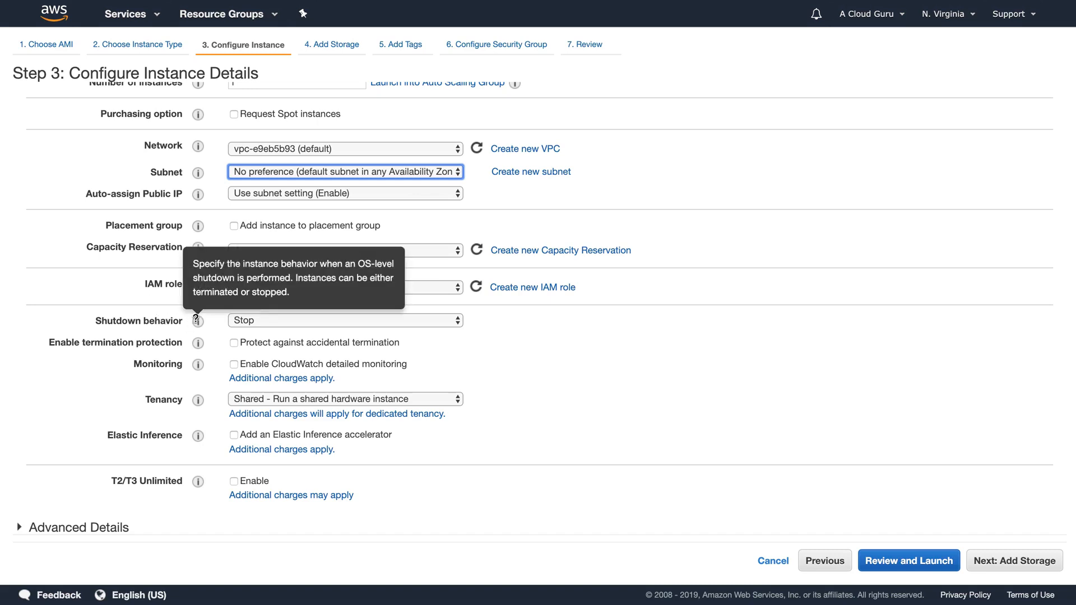
pyautogui.click(258, 318)
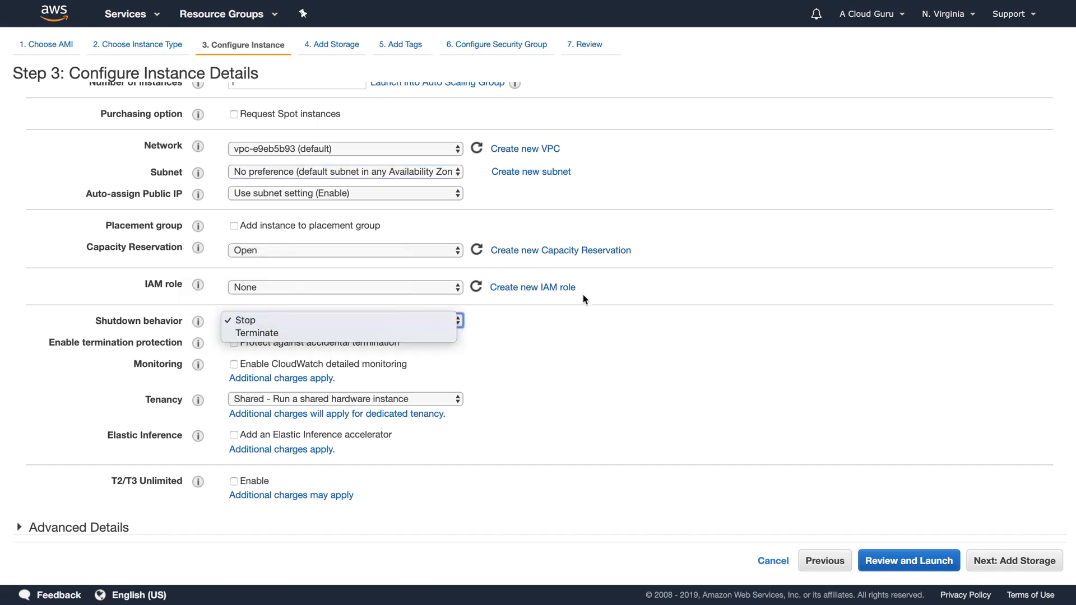
pyautogui.click(573, 328)
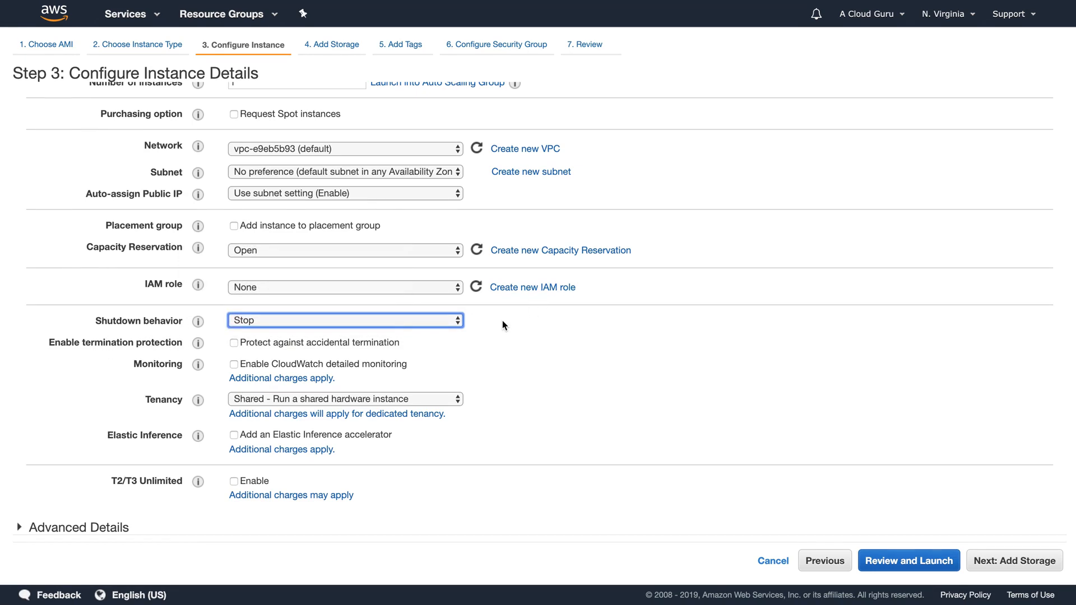
# Enable protection against accidental termination, keeping CloudWatch detailed monitoring off and the tenancy as Shared.
pyautogui.click(233, 343)
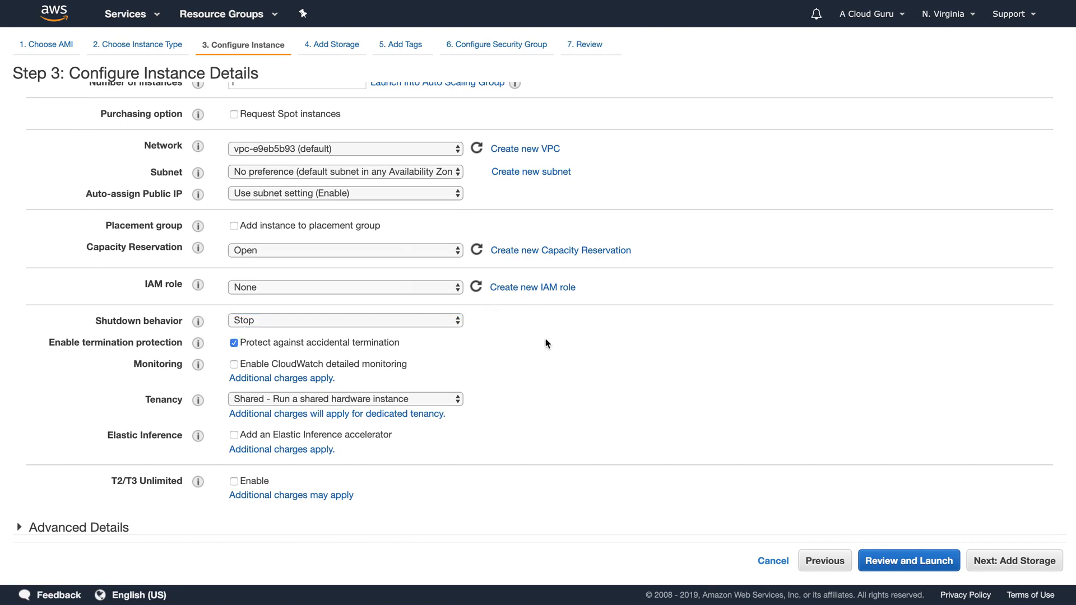
pyautogui.click(279, 366)
pyautogui.click(278, 363)
pyautogui.click(320, 398)
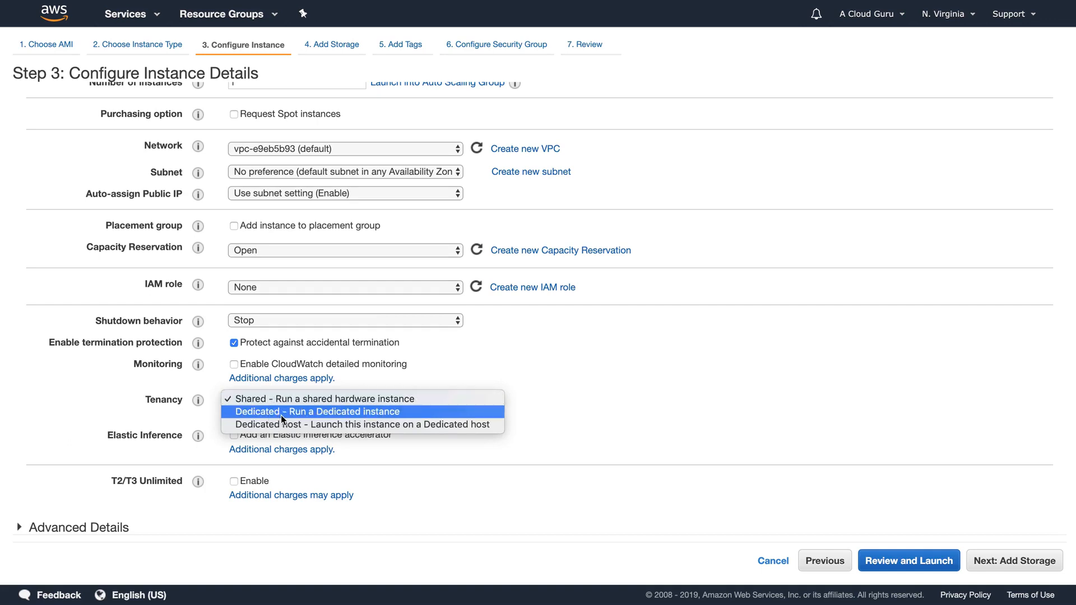
pyautogui.click(512, 371)
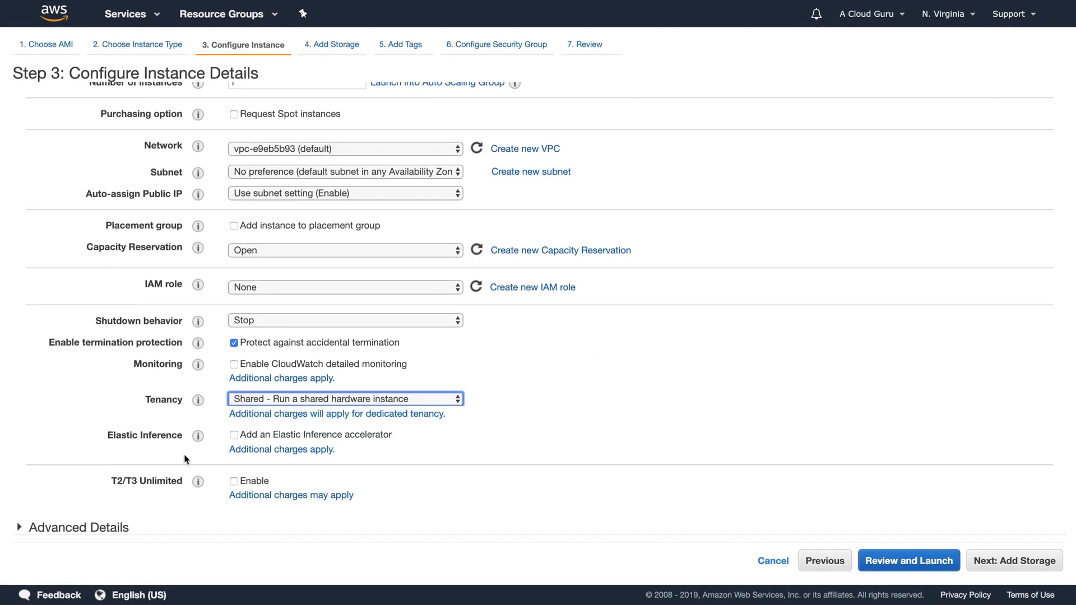
# Expand the advanced details to check the user data field, leave it empty and proceed to the storage settings.
pyautogui.click(67, 530)
pyautogui.scroll(-2, 123, 474)
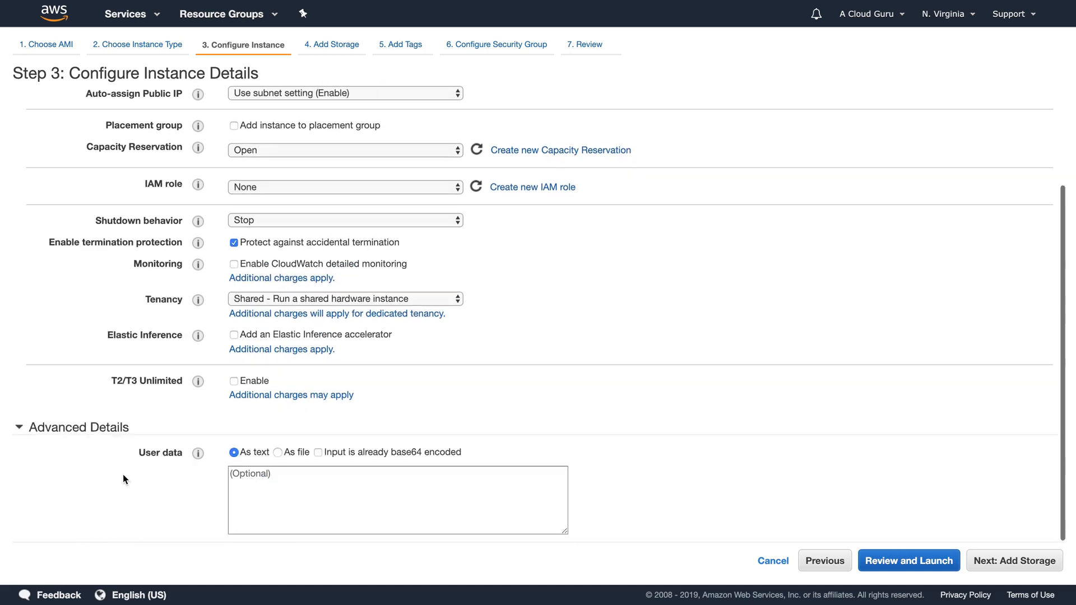
pyautogui.click(267, 497)
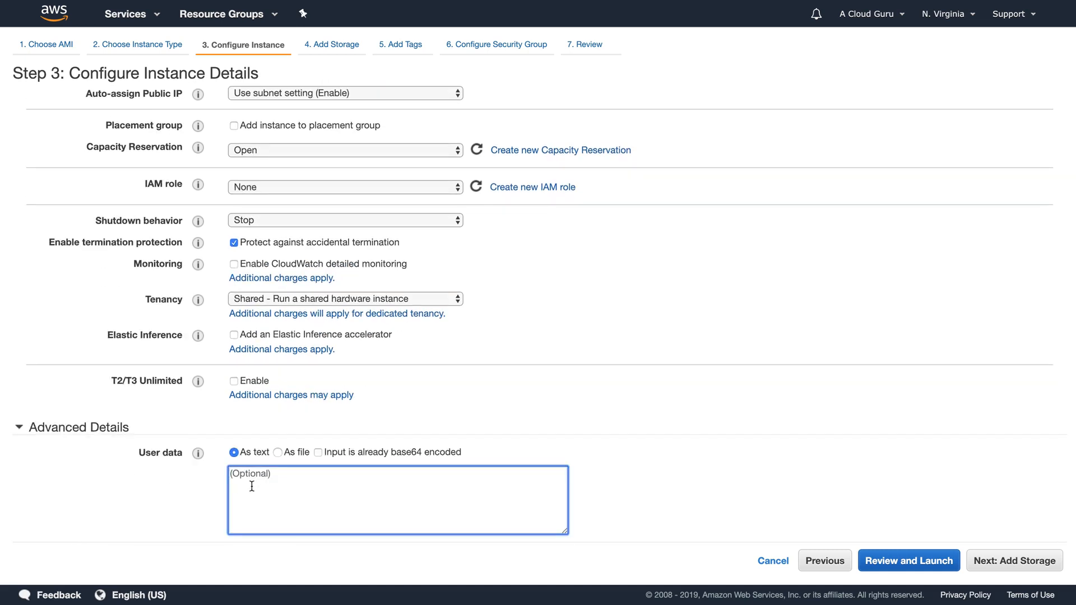
pyautogui.click(545, 379)
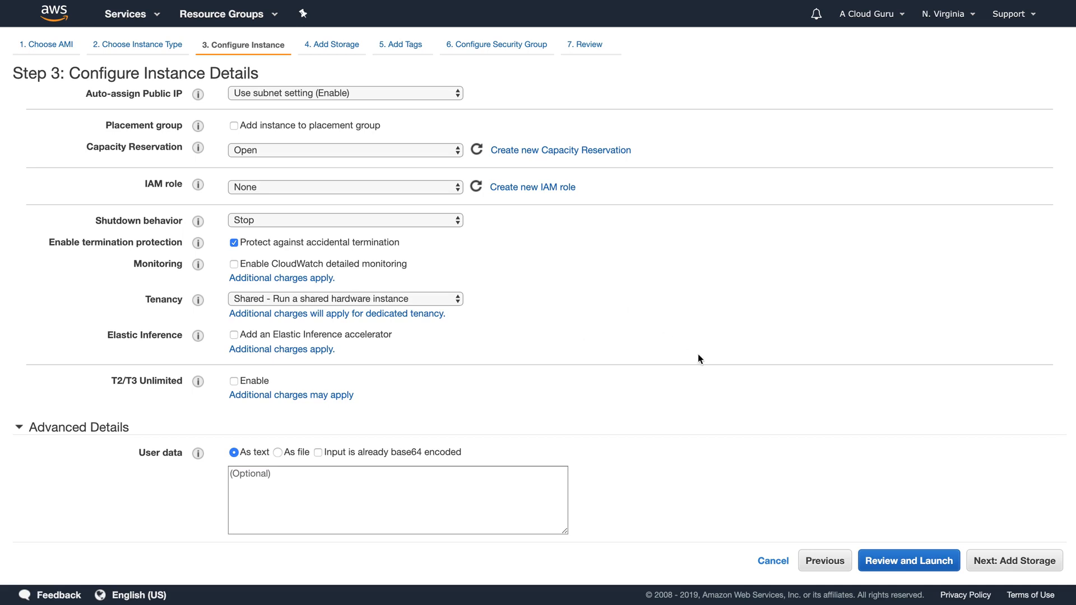
pyautogui.scroll(3, 698, 354)
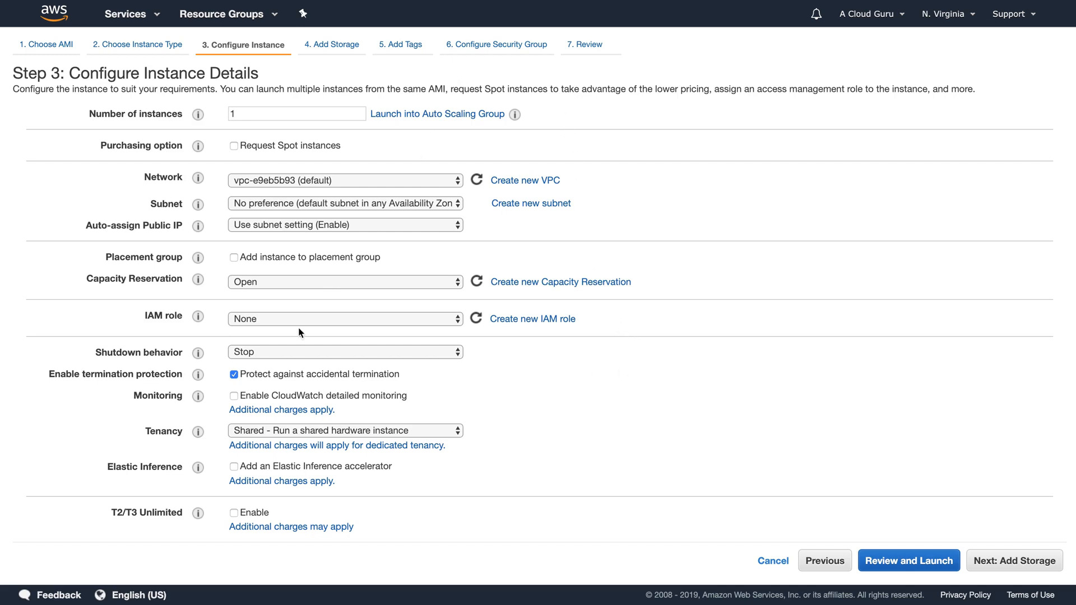
pyautogui.click(998, 560)
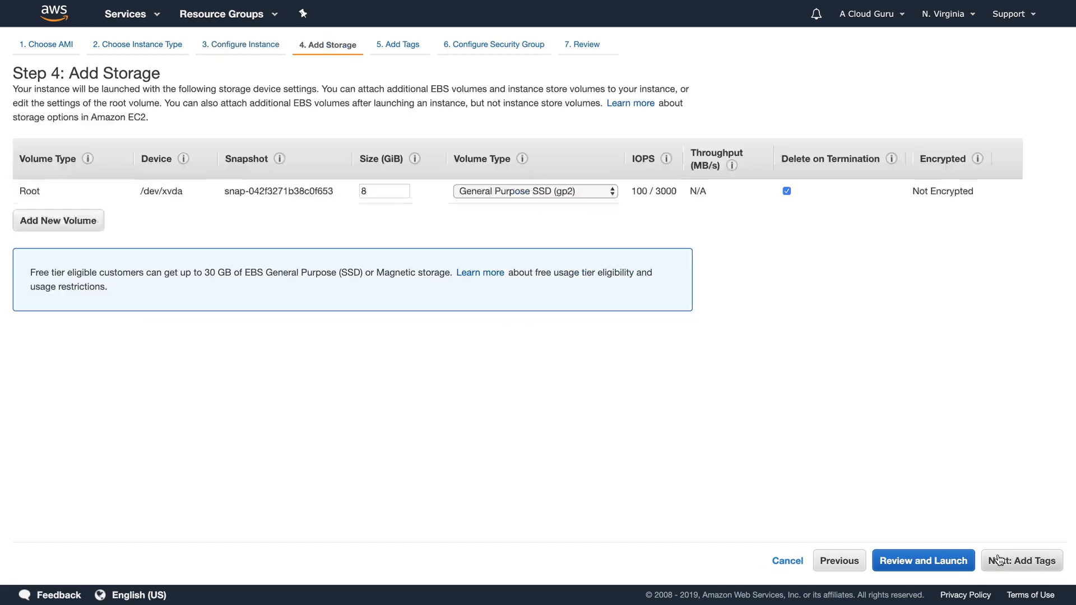
# Add a second EBS volume on /dev/sdb and compare the volume types, keeping General Purpose SSD (gp2) for both volumes.
pyautogui.click(502, 196)
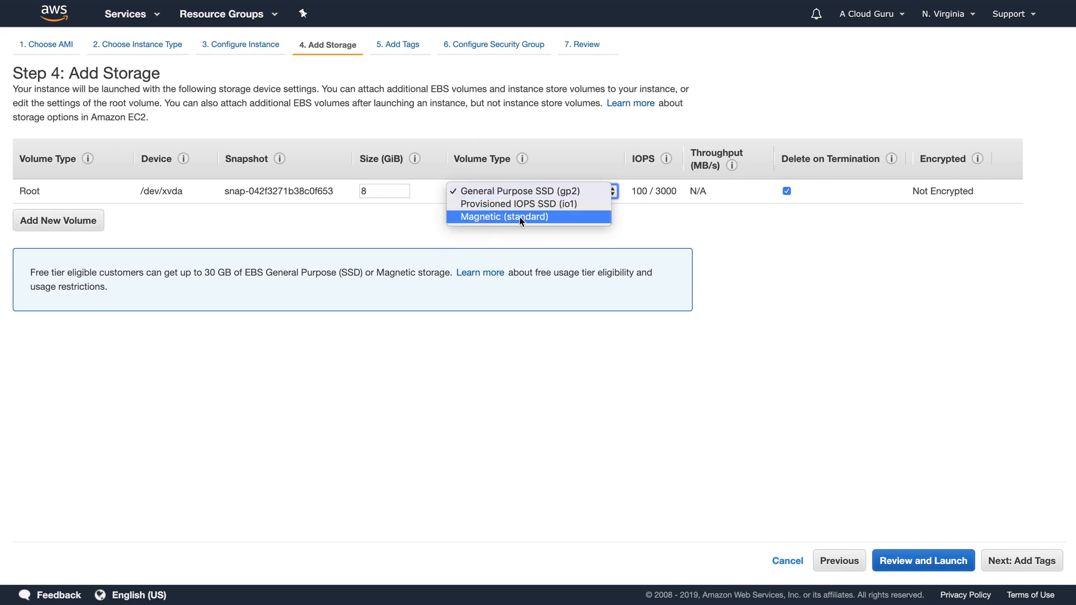
pyautogui.press('Escape')
pyautogui.click(65, 224)
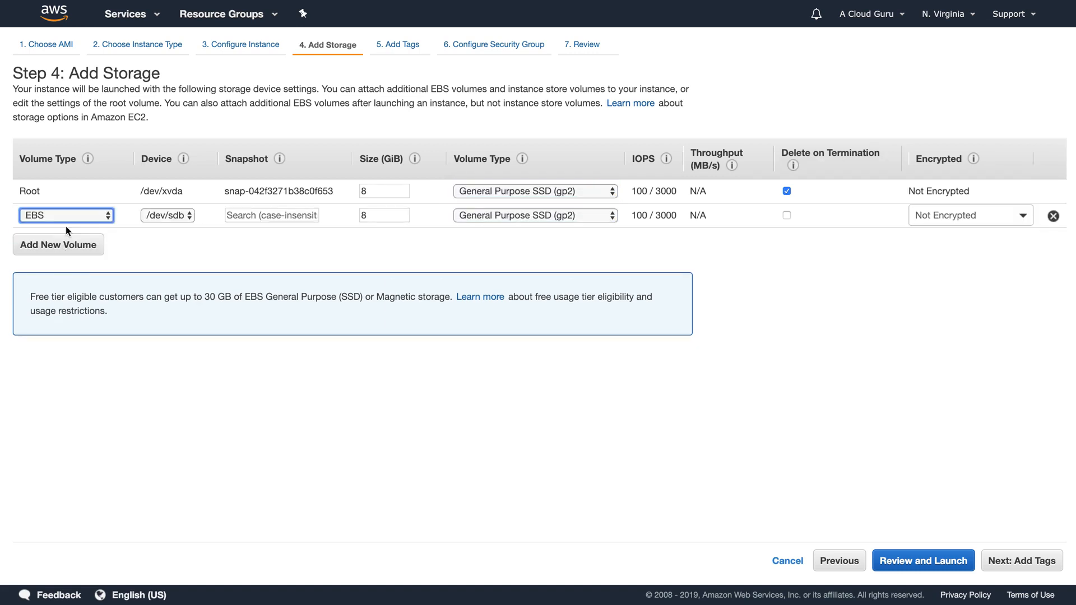
pyautogui.click(541, 215)
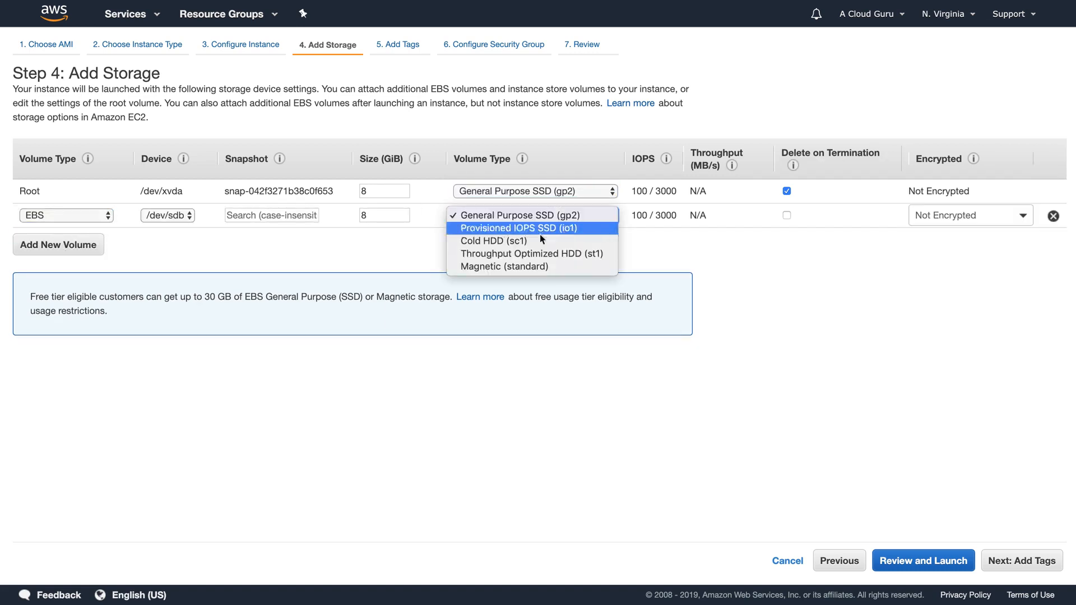
pyautogui.click(46, 198)
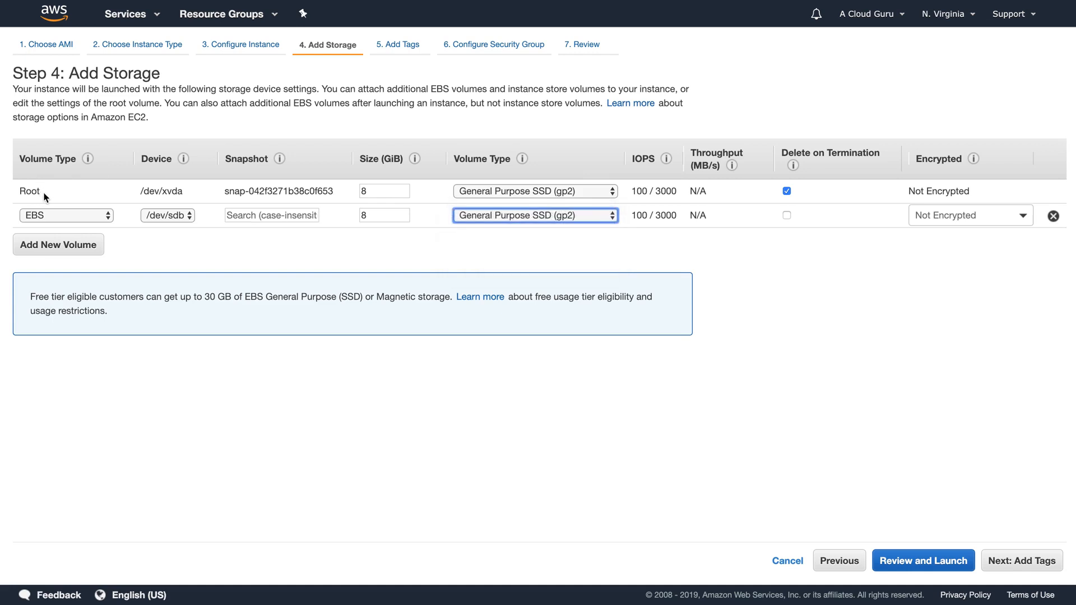
# Compare the volume types offered for the root volume and the additional EBS volume, keeping General Purpose SSD (gp2) for both.
pyautogui.click(542, 196)
pyautogui.click(502, 223)
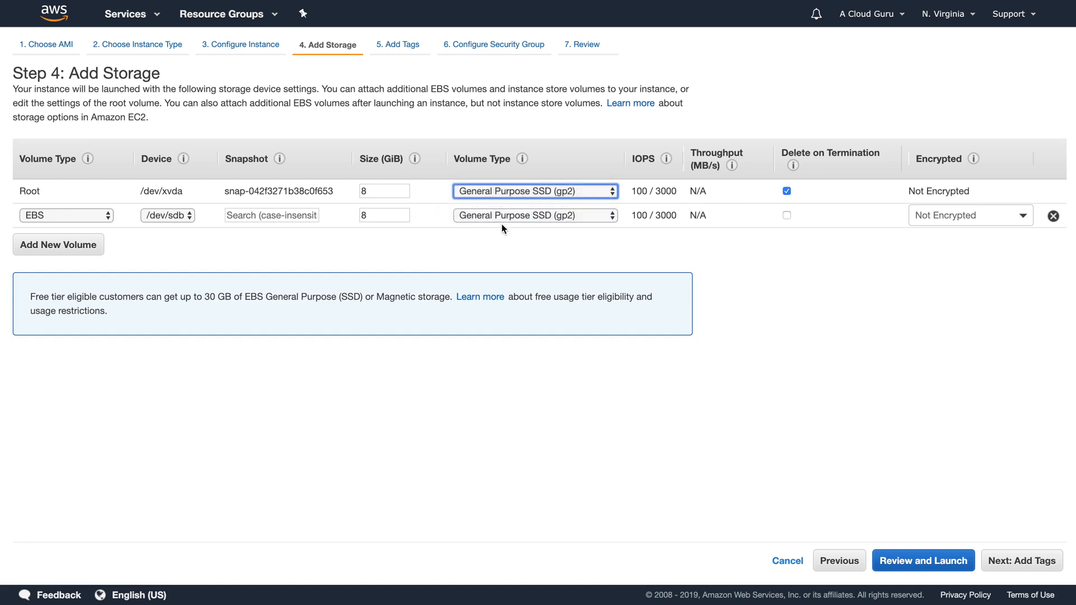
pyautogui.click(502, 214)
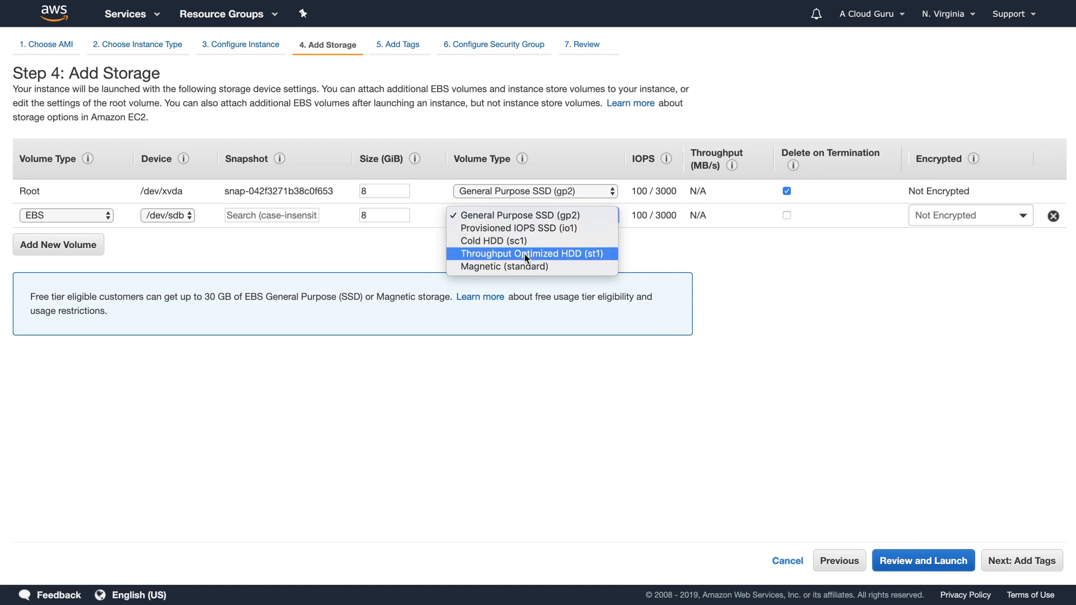
pyautogui.click(748, 270)
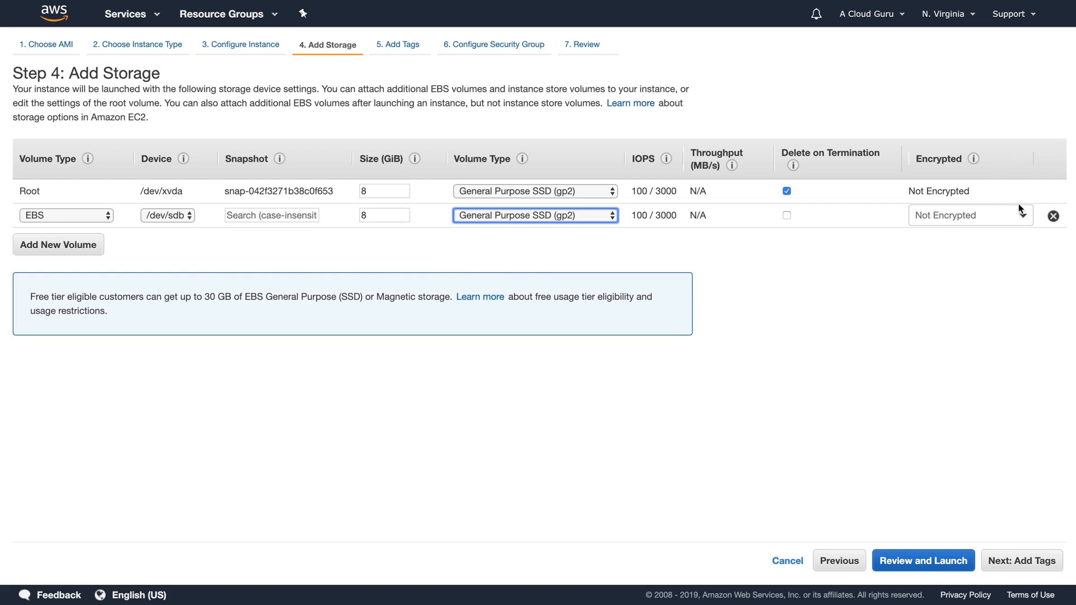
# Remove the additional EBS volume on /dev/sdb and proceed to the tag settings.
pyautogui.click(1053, 216)
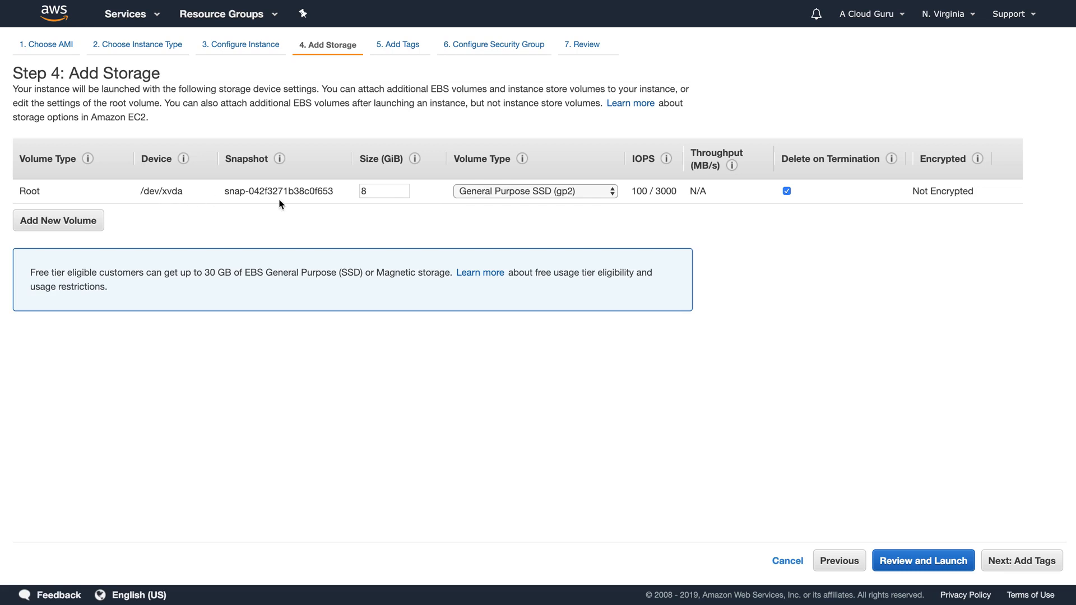
pyautogui.click(1017, 556)
# Add a tag with the key Name and the value WebServer01.
pyautogui.click(56, 261)
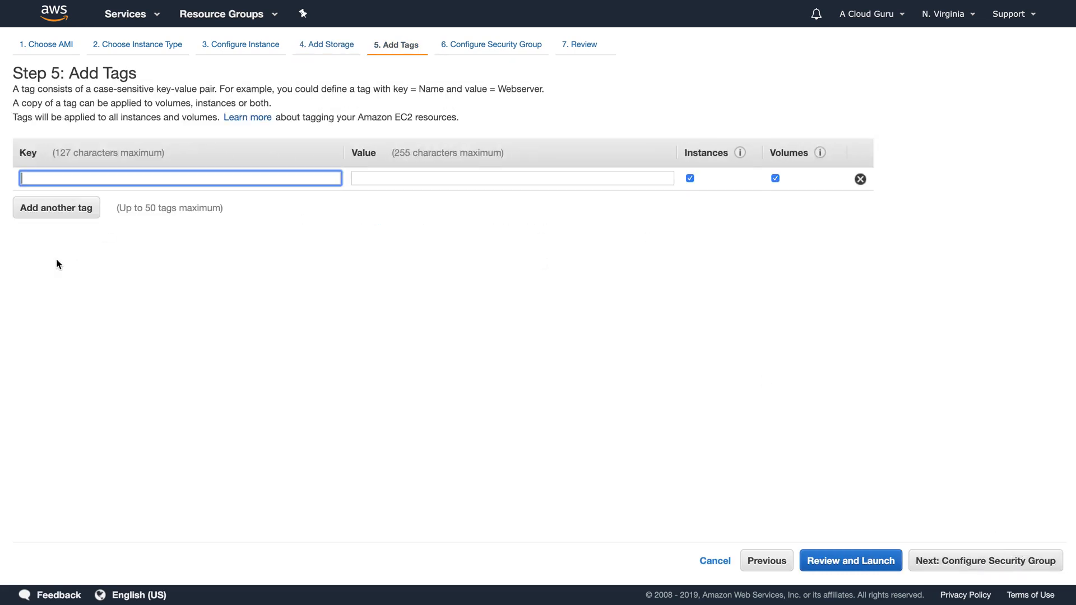
pyautogui.write('Name')
pyautogui.press('Tab')
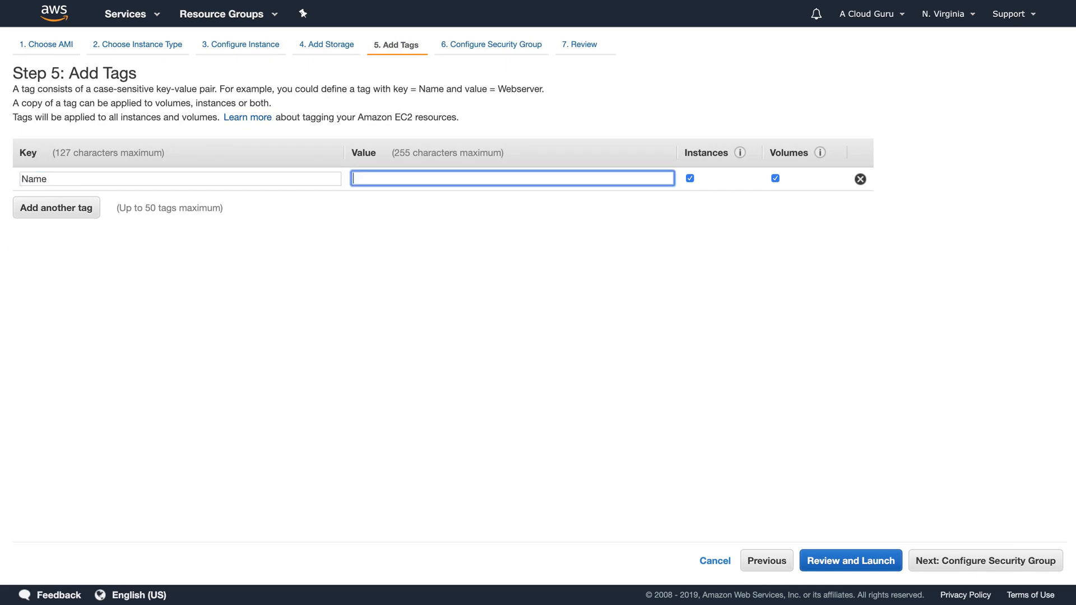
pyautogui.write('We')
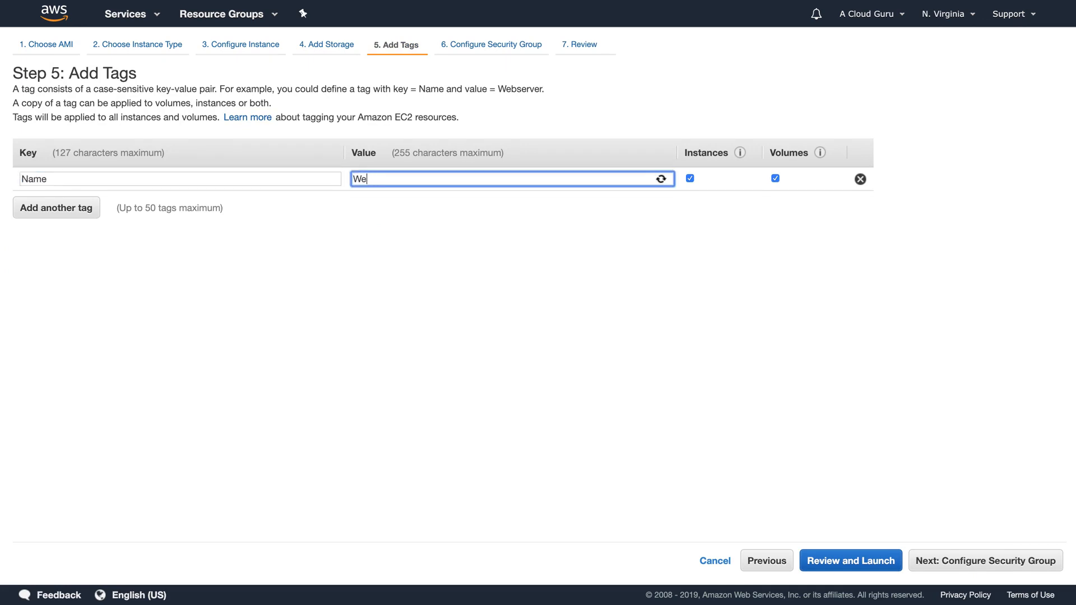
pyautogui.write('bServer01')
# Add a second tag with the key Department and the value Developers.
pyautogui.click(62, 210)
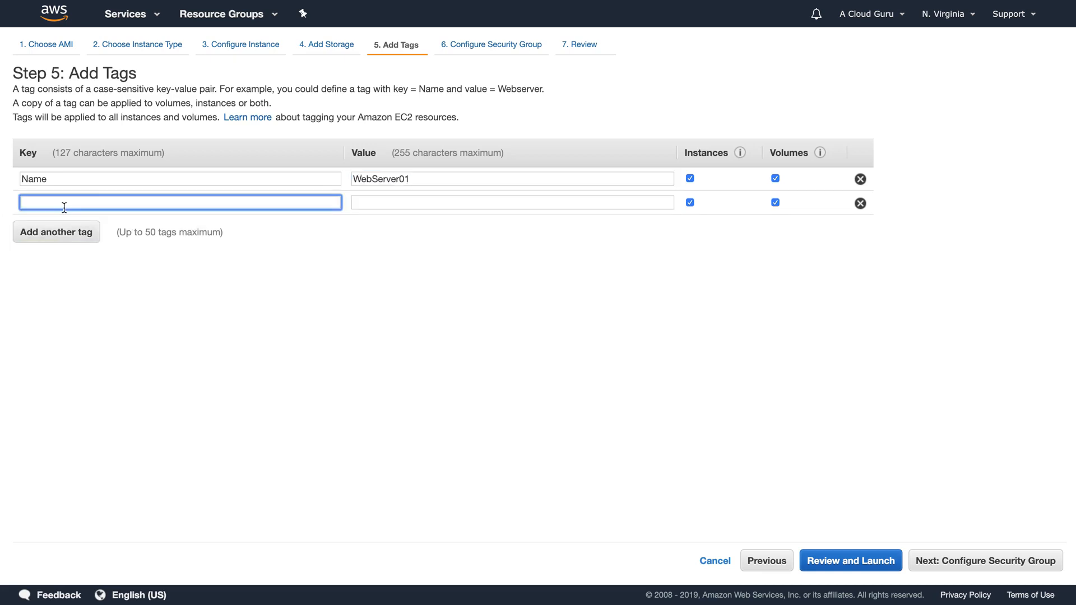
pyautogui.write('Department')
pyautogui.press('Tab')
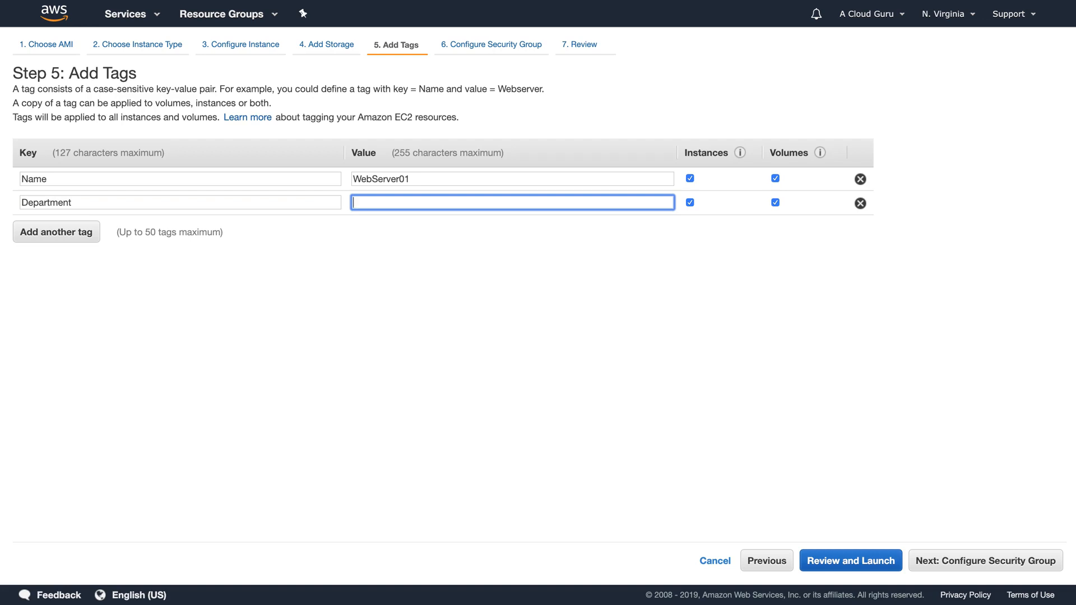
pyautogui.write('Developers')
# Add a third tag with the key EmployeeID and the employee's ID number as value, and proceed to the security group settings.
pyautogui.click(56, 232)
pyautogui.write('Emp')
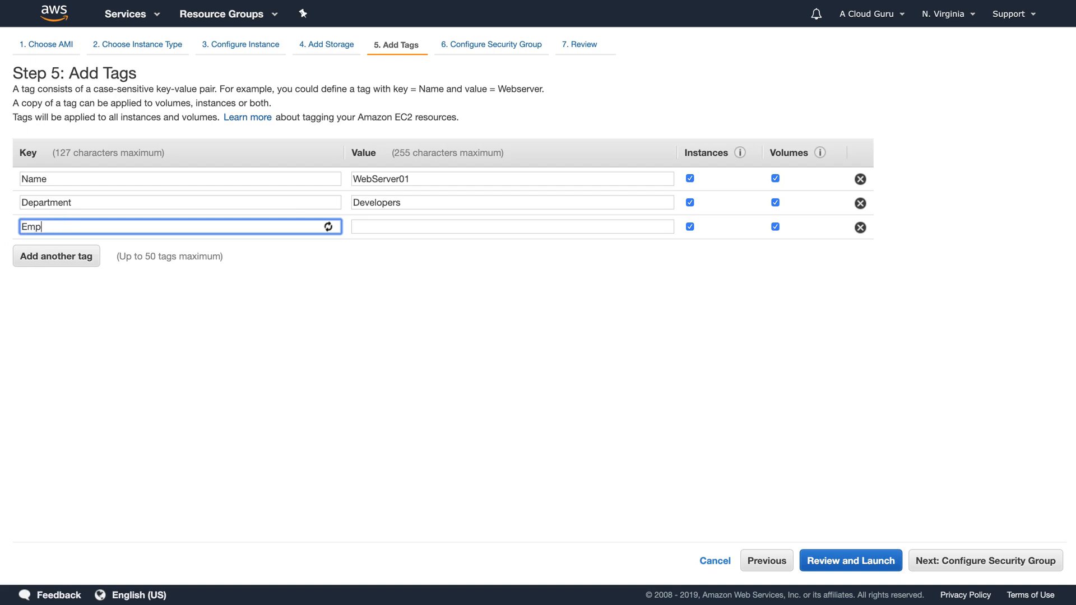
pyautogui.write('loyeeID')
pyautogui.click(374, 221)
pyautogui.write('323432')
pyautogui.click(543, 312)
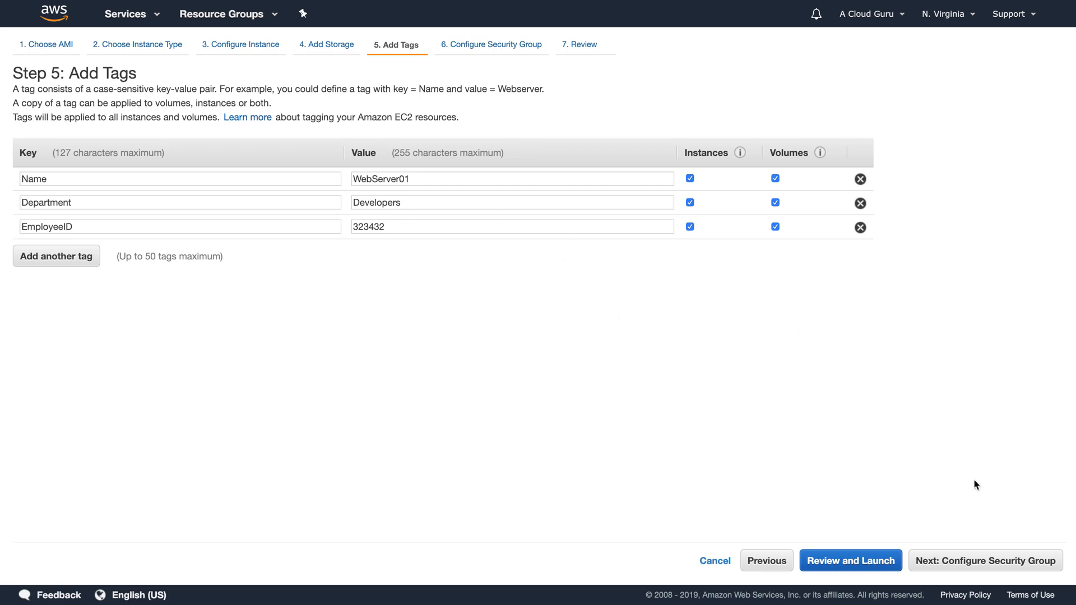
pyautogui.click(980, 563)
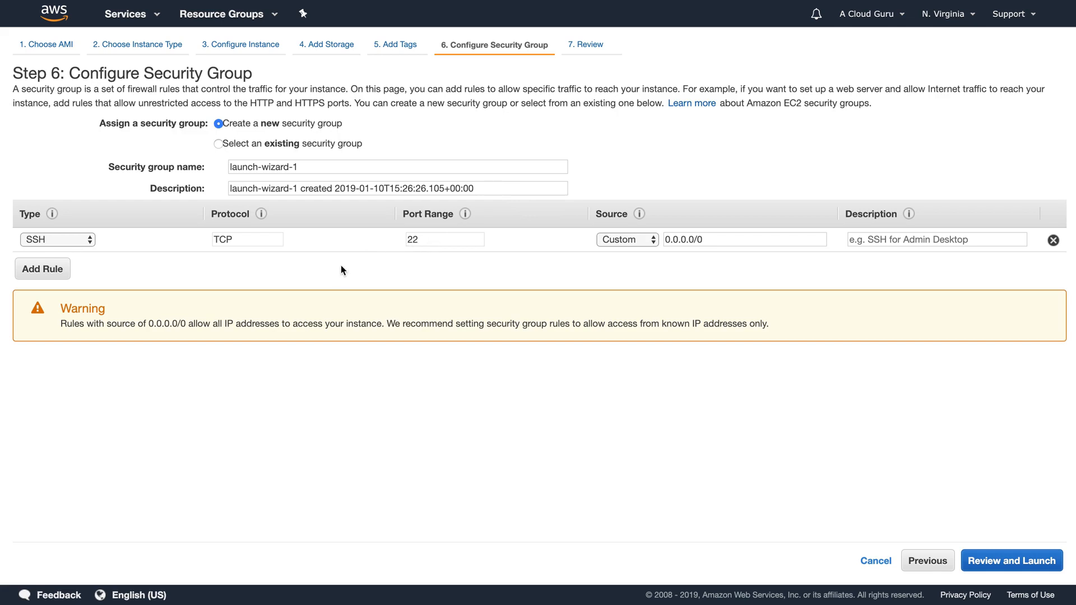
# Name the new security group WebDMZ and set its description to WebDMZ.
pyautogui.doubleClick(300, 166)
pyautogui.tripleClick(300, 167)
pyautogui.write('W')
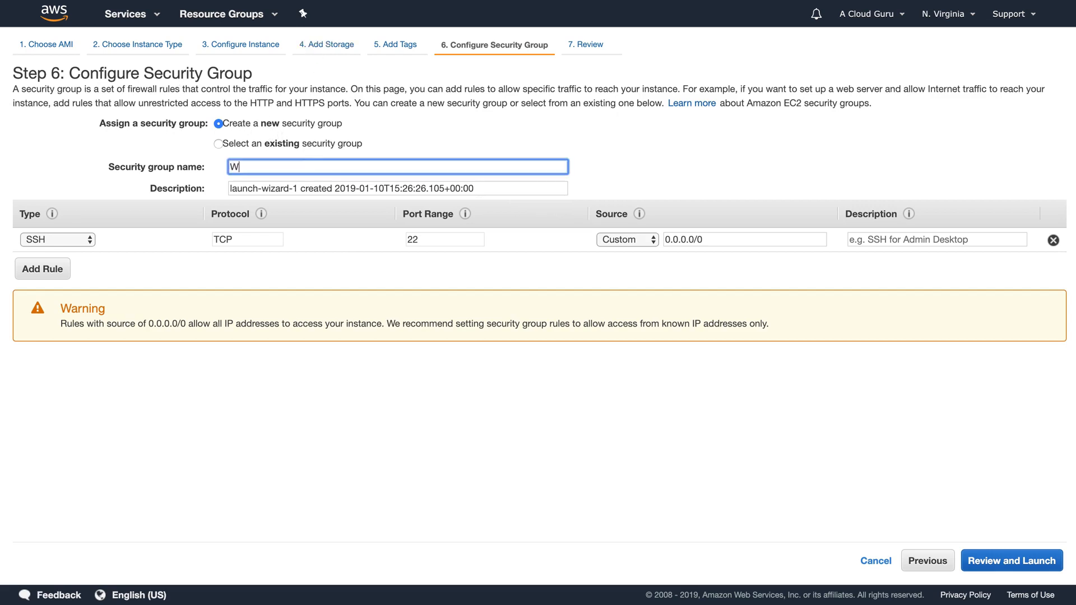
pyautogui.write('ebDMZ')
pyautogui.tripleClick(349, 187)
pyautogui.write('WebDMZ')
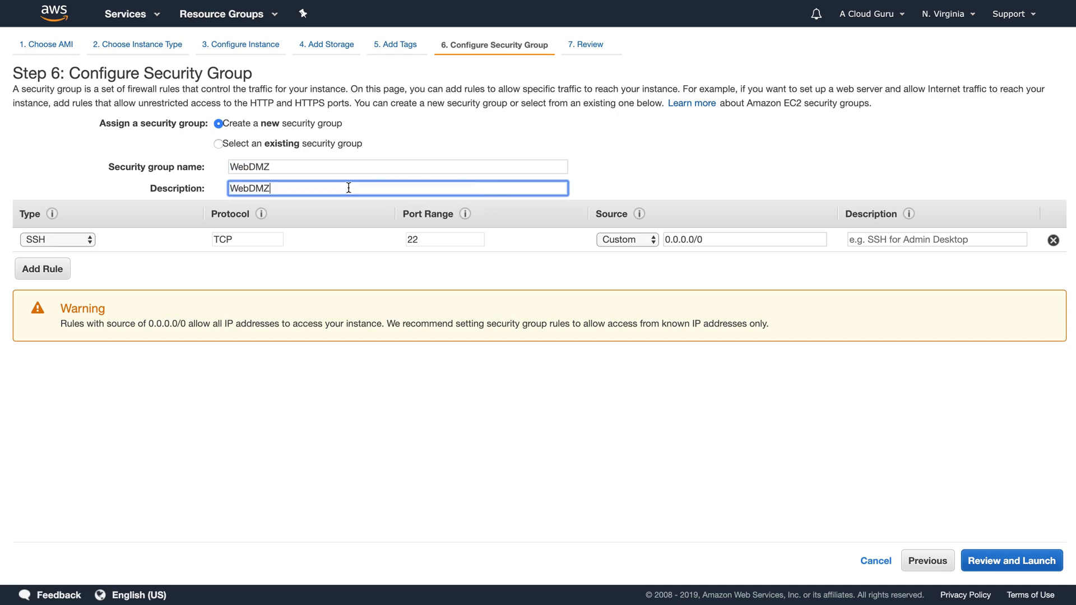
pyautogui.click(258, 266)
# Add a security group rule of type HTTP on port 80.
pyautogui.click(21, 274)
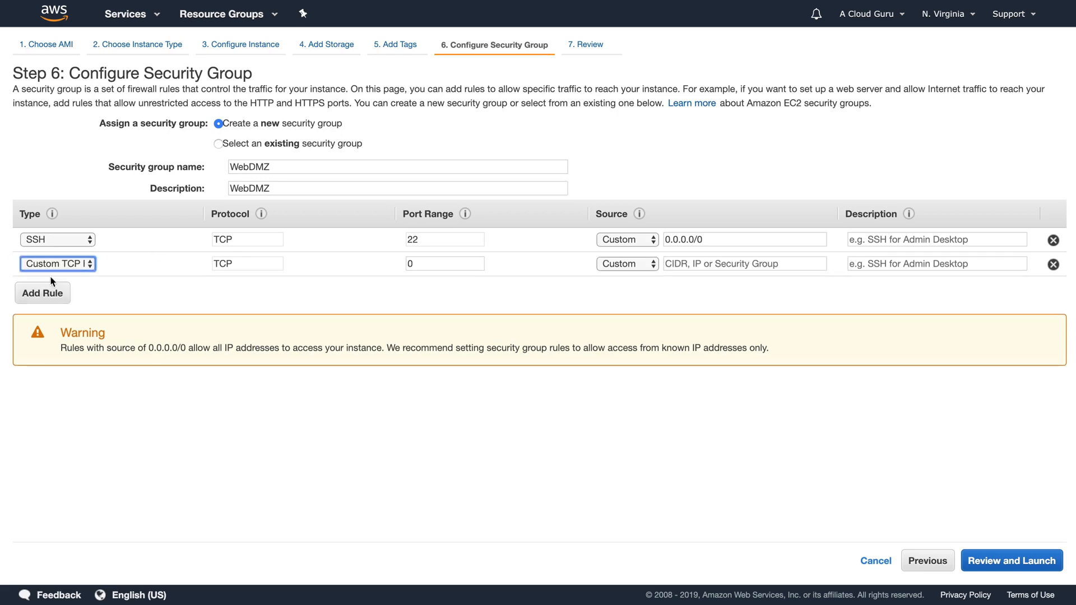
pyautogui.click(81, 266)
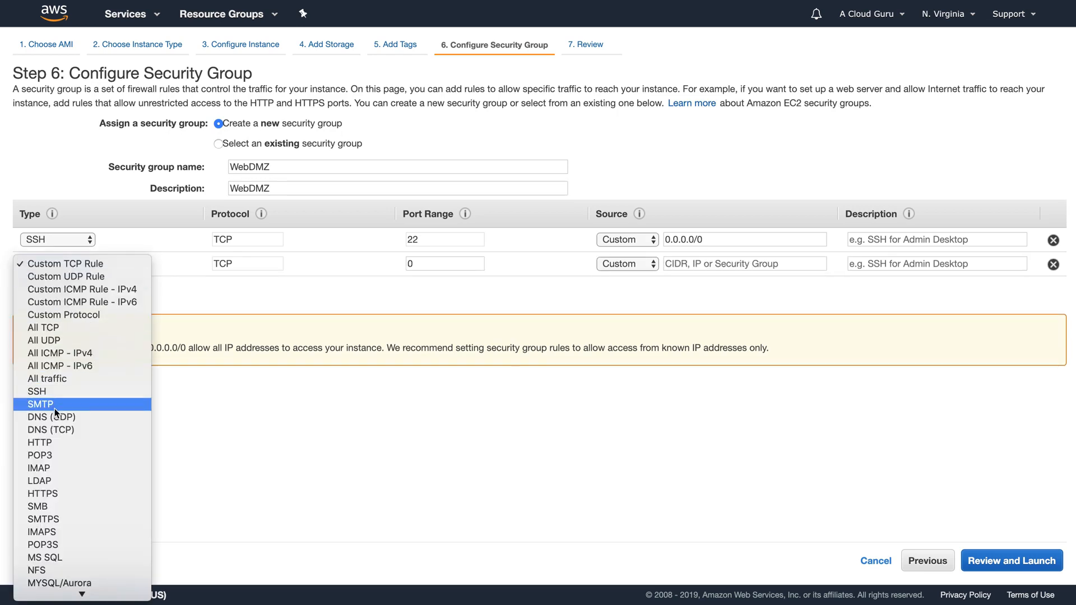
pyautogui.click(45, 442)
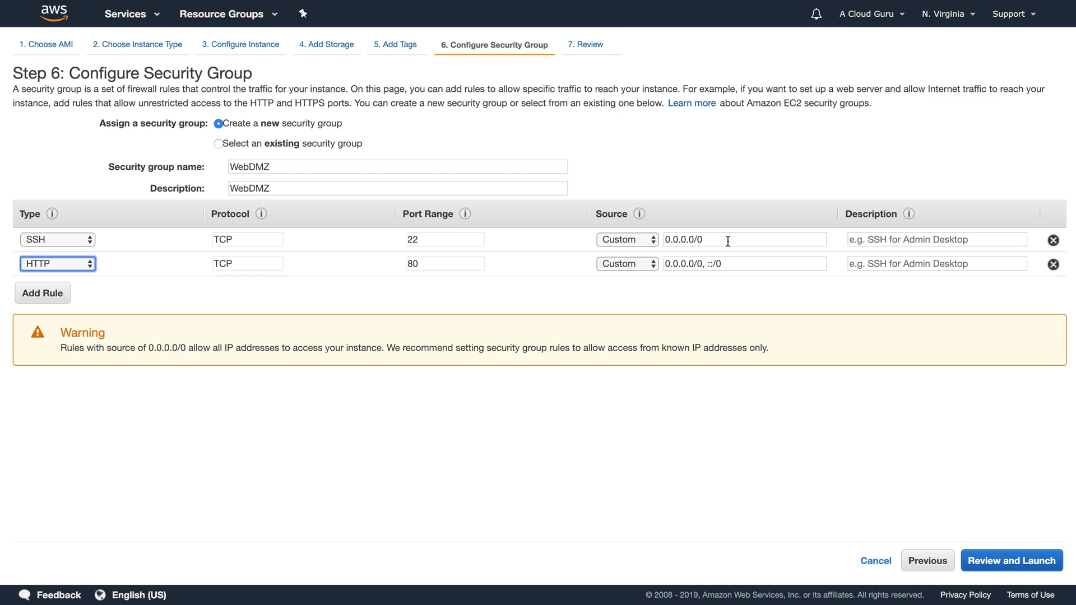
# Set the source of the SSH rule to My IP.
pyautogui.click(637, 244)
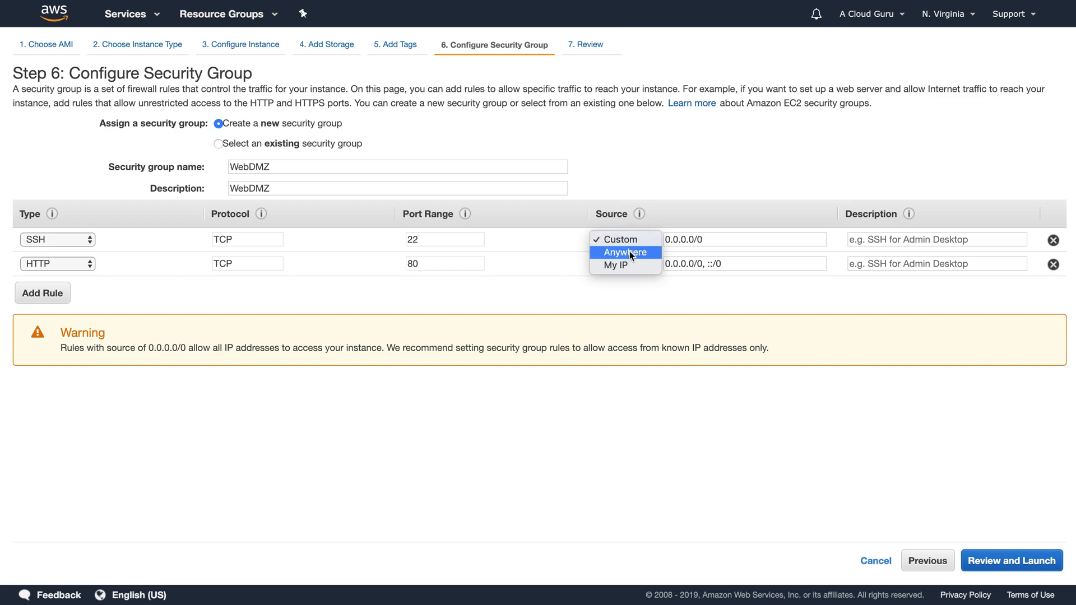
pyautogui.click(631, 263)
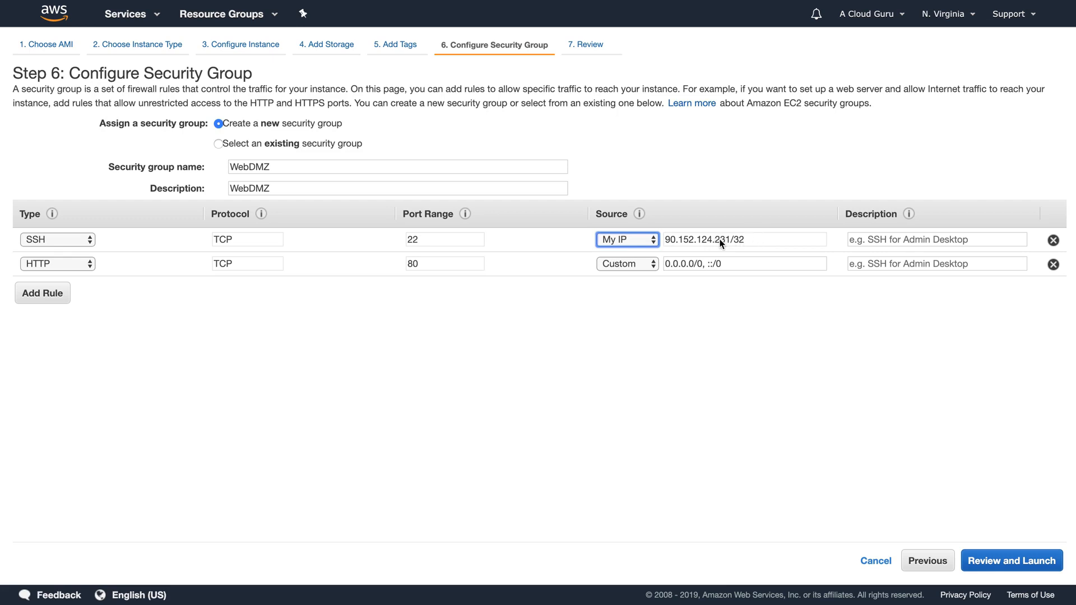
# Set the SSH rule's source to Custom and copy 0.0.0.0/0 into it from the HTTP rule.
pyautogui.click(647, 240)
pyautogui.click(630, 215)
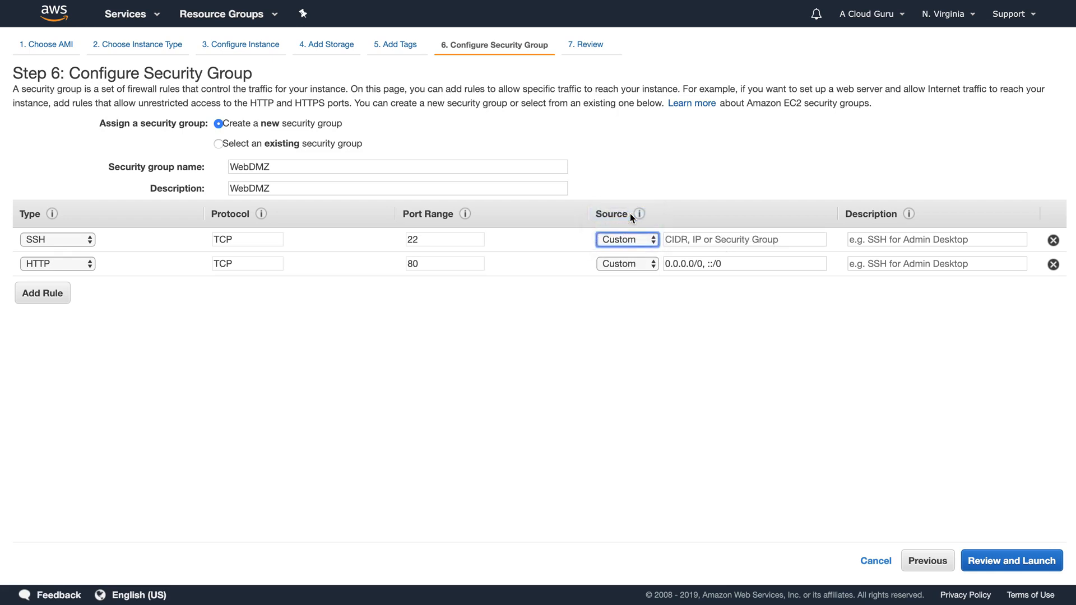
pyautogui.click(710, 233)
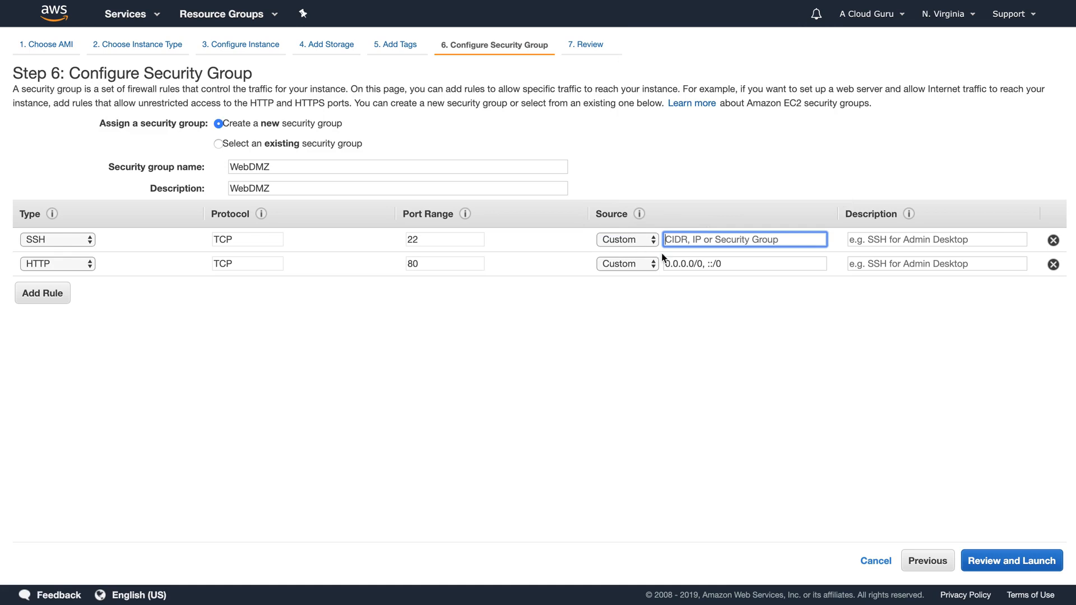
pyautogui.moveTo(703, 263); pyautogui.dragTo(613, 267)
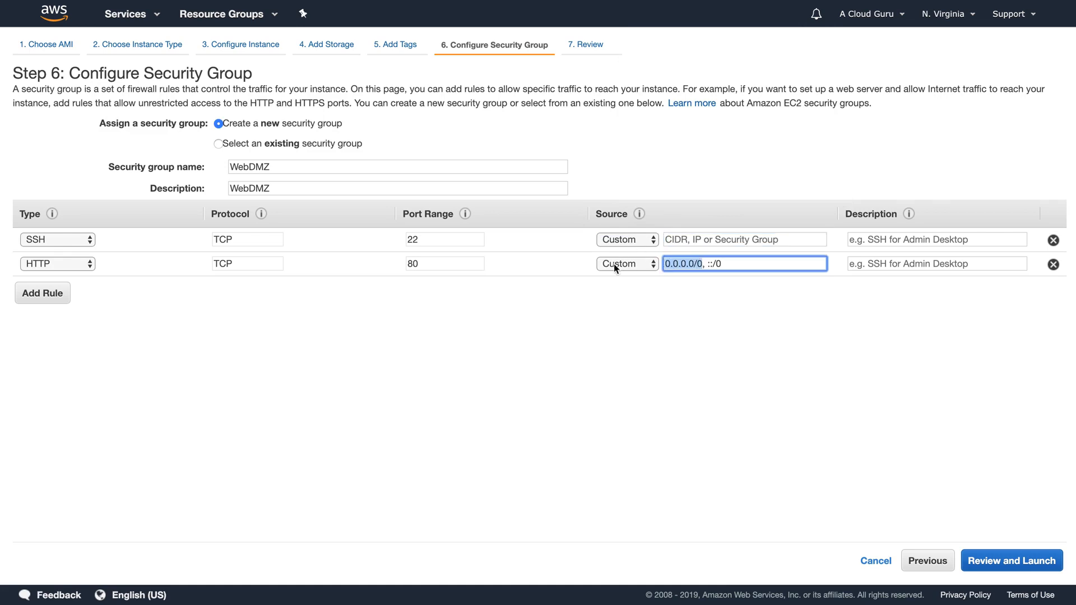
pyautogui.press('super+c')
pyautogui.click(748, 240)
pyautogui.press('super+v')
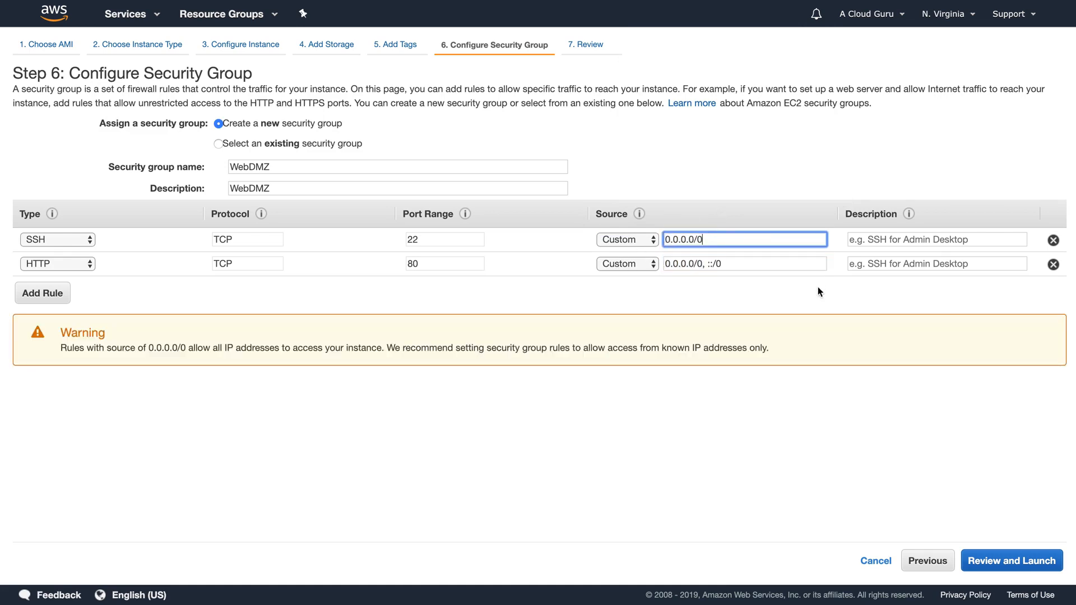
pyautogui.click(808, 304)
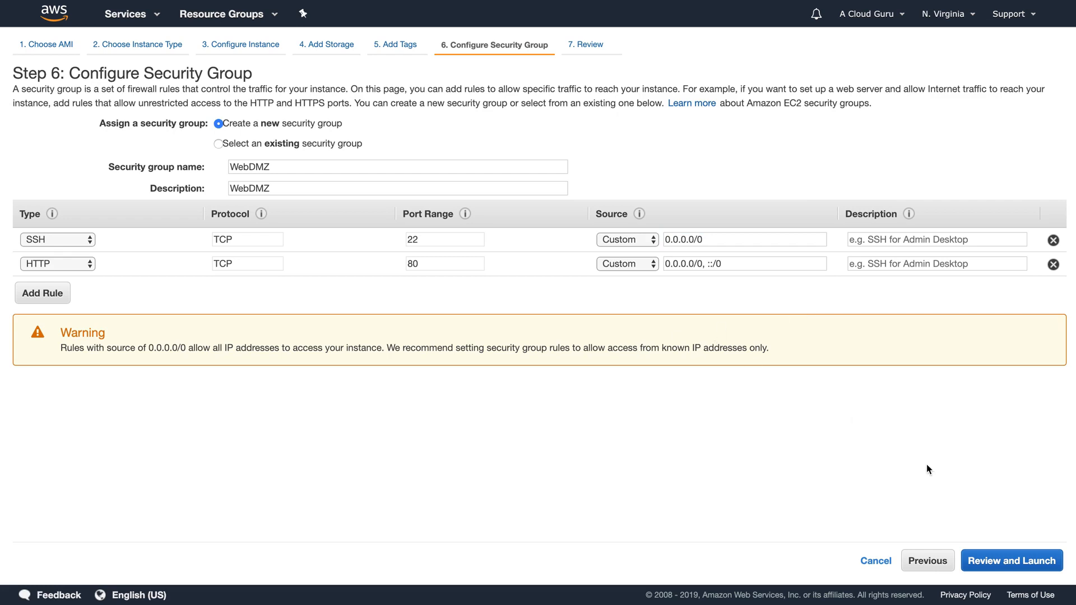
# Proceed to the launch review, look through the instance summary and start the launch.
pyautogui.click(1023, 555)
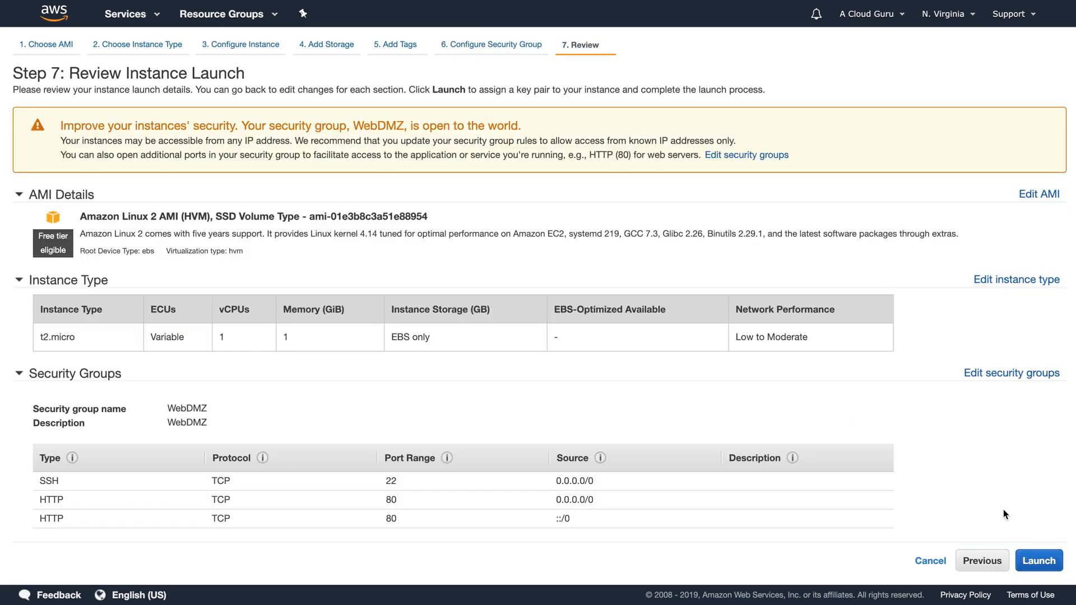
pyautogui.scroll(-1, 1003, 509)
pyautogui.click(1040, 562)
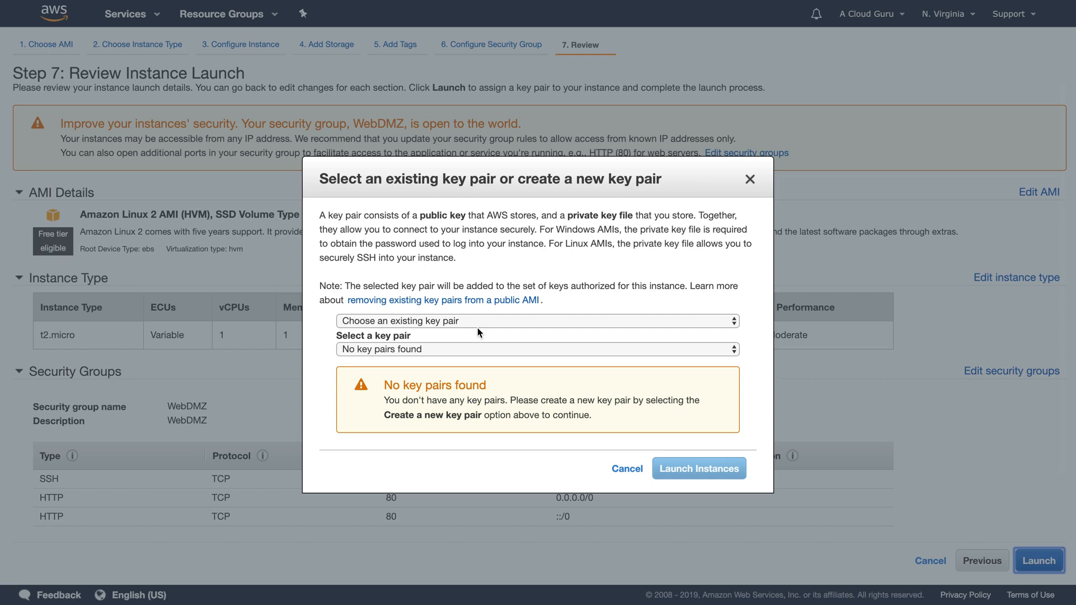
# Create a new key pair named MyUSE1KP and download its private key file.
pyautogui.click(473, 322)
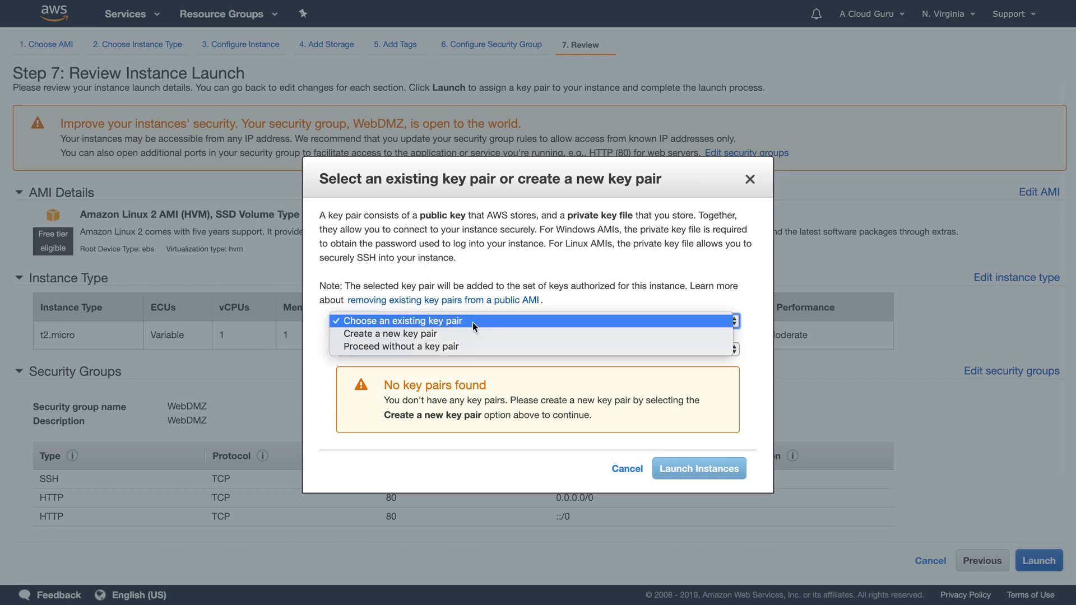
pyautogui.click(463, 331)
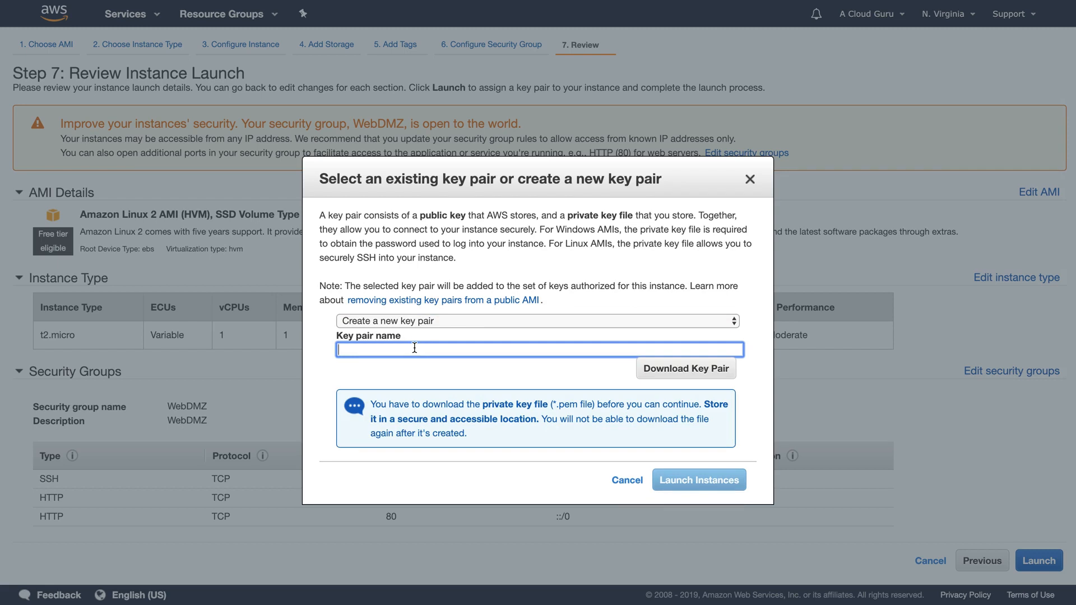
pyautogui.write('MyUSE1KP')
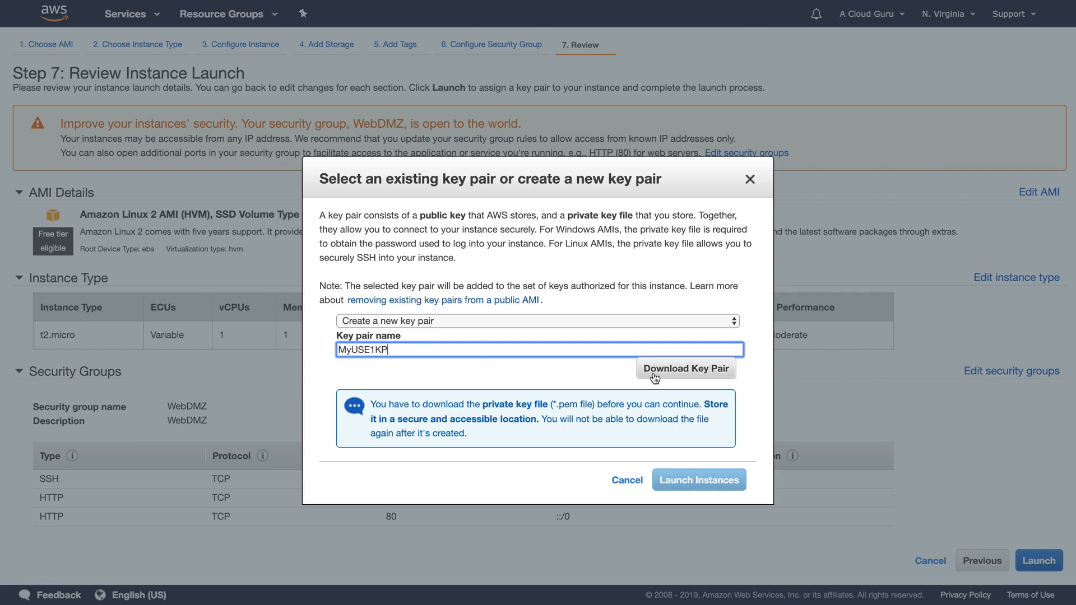
pyautogui.click(685, 369)
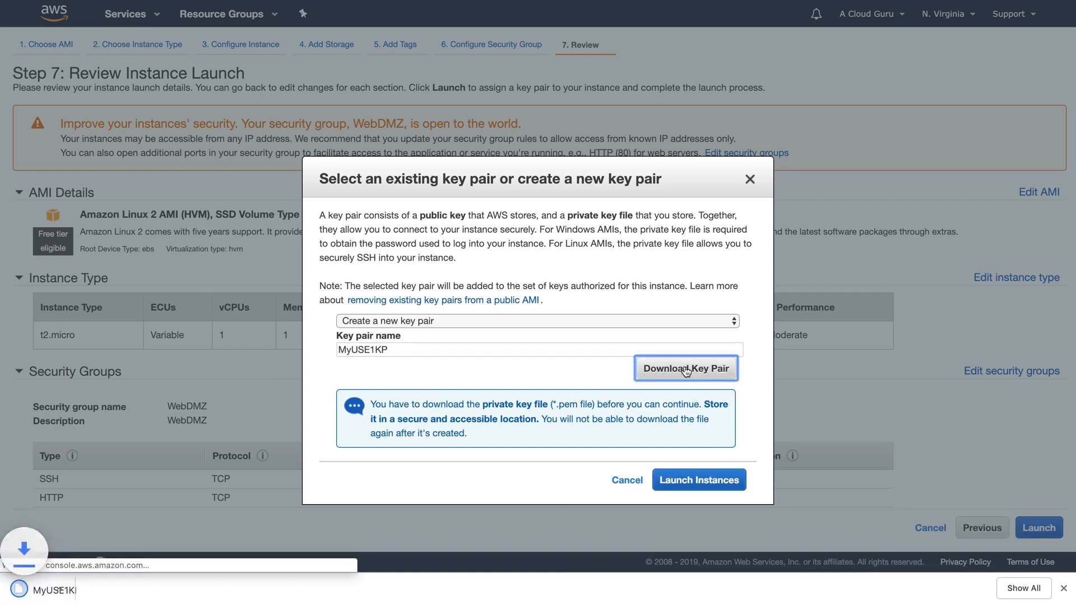
pyautogui.click(1062, 587)
# Launch the instance with the new key pair and open the list of instances.
pyautogui.click(702, 481)
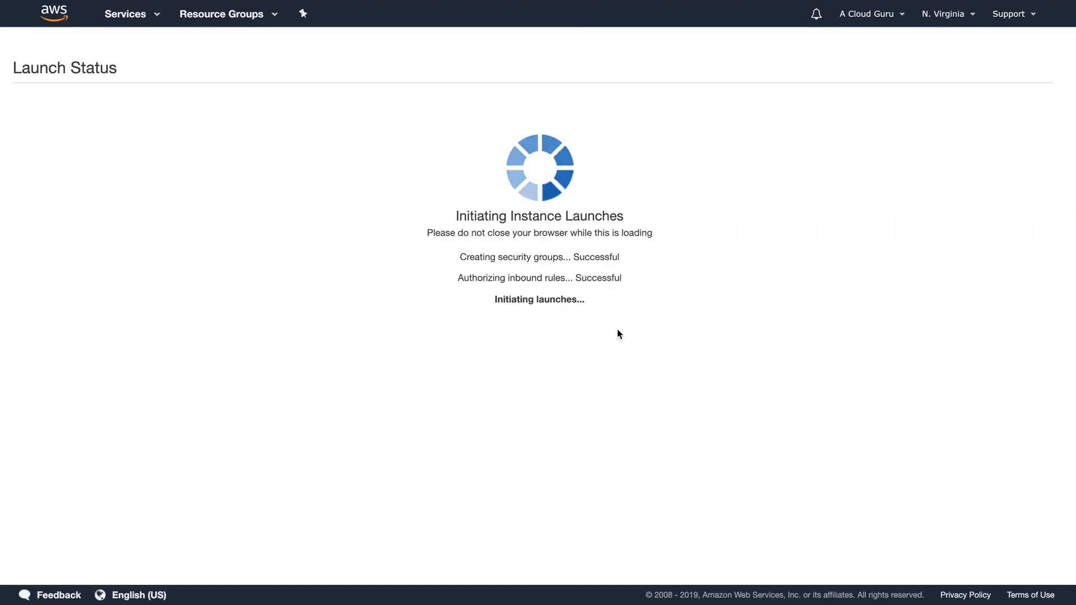
pyautogui.click(1028, 490)
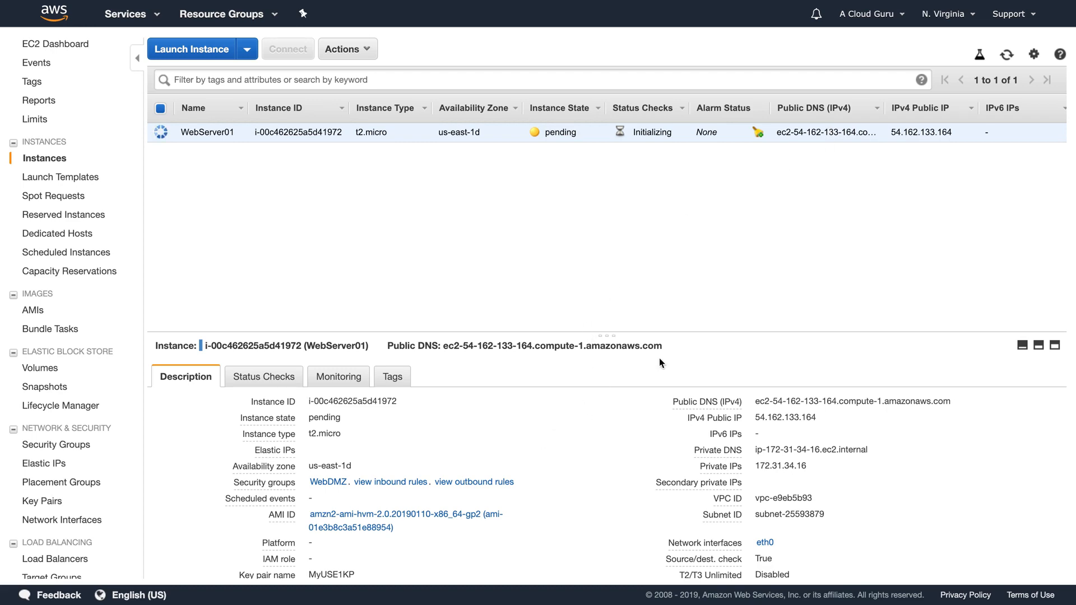
# Examine WebServer01's description in the enlarged details pane and restore the pane to its split size.
pyautogui.click(1054, 347)
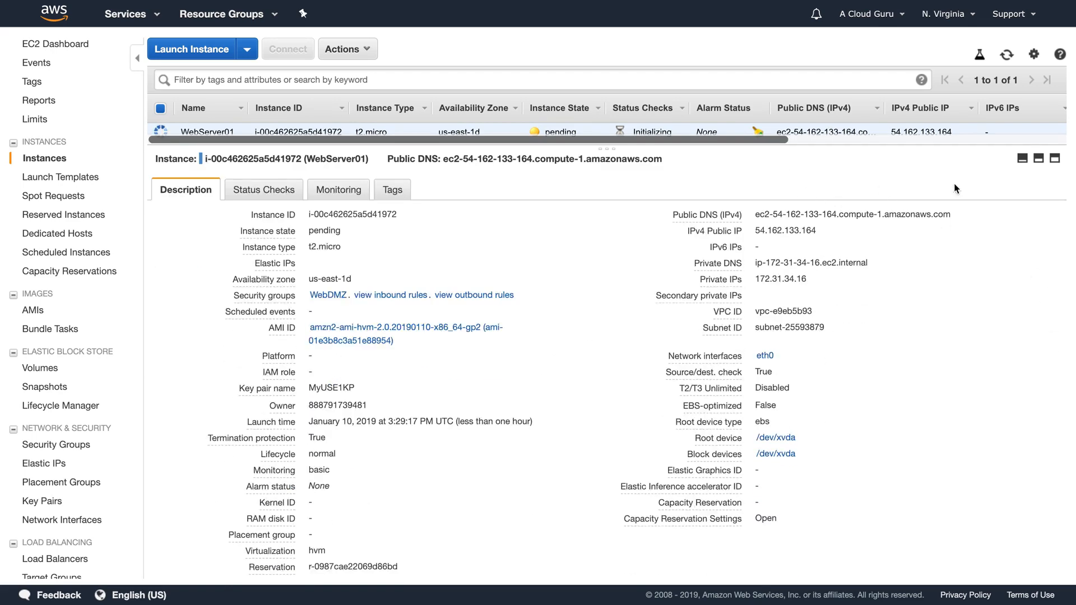
pyautogui.click(1038, 159)
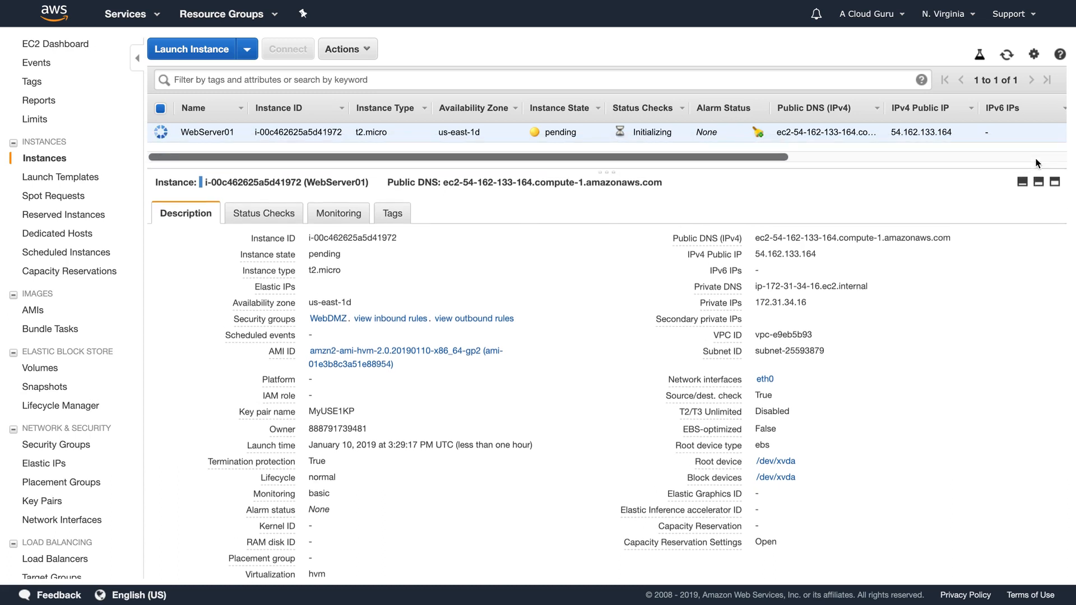
pyautogui.scroll(-1, 392, 454)
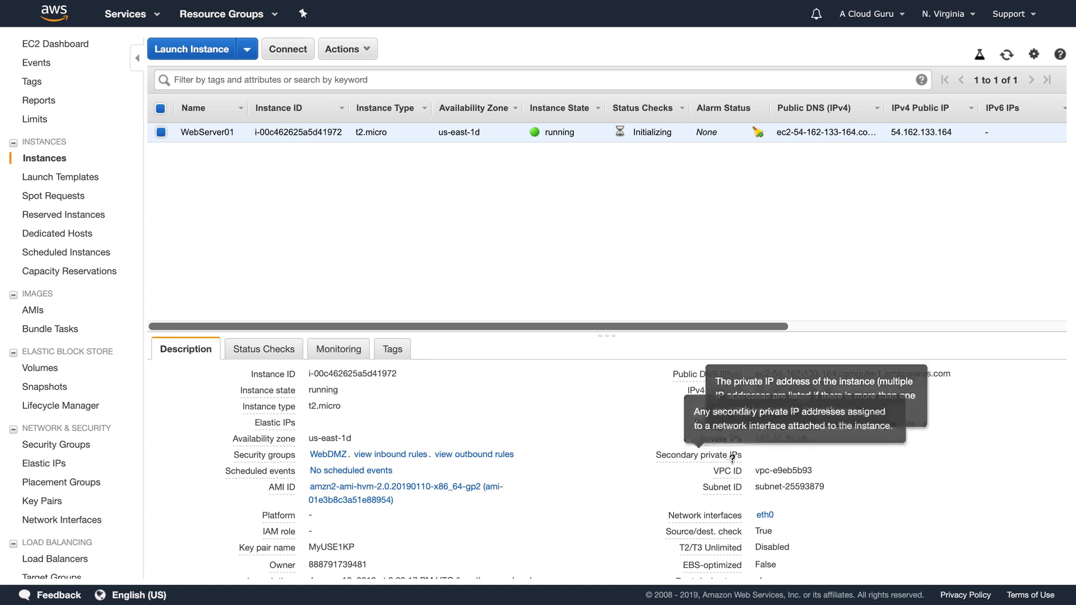
# Look through the rest of WebServer01's description and copy its IPv4 public IP to the clipboard.
pyautogui.scroll(-2, 754, 474)
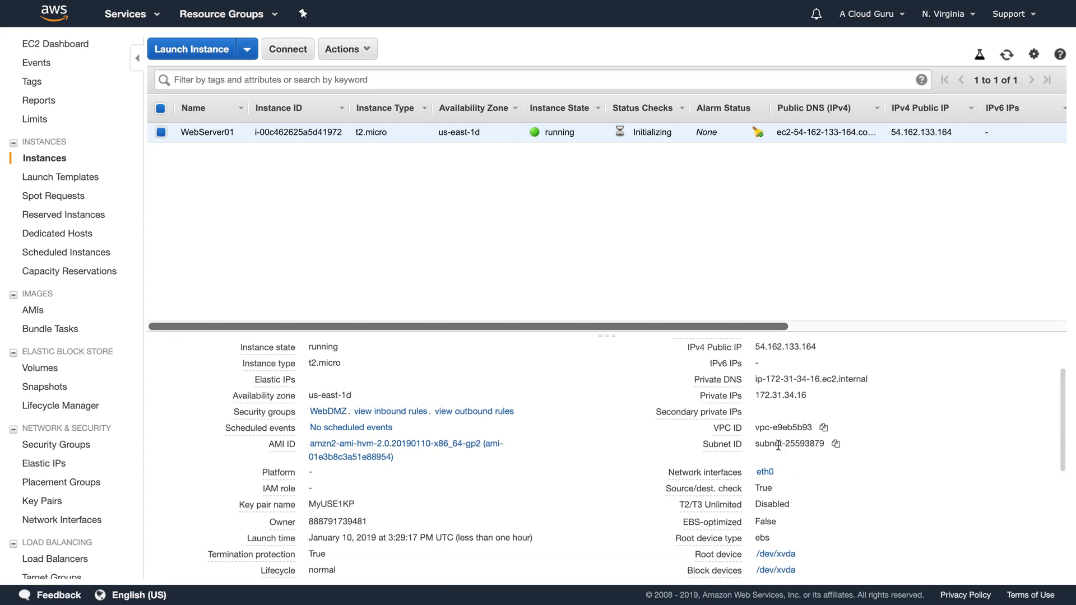
pyautogui.scroll(-8, 777, 446)
pyautogui.scroll(11, 779, 448)
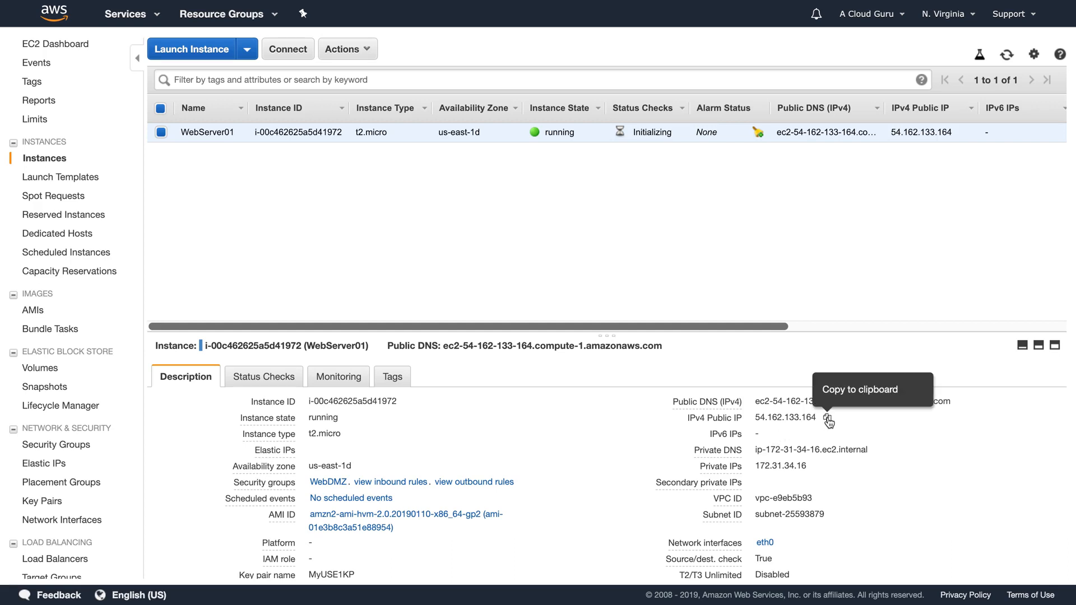
pyautogui.click(827, 418)
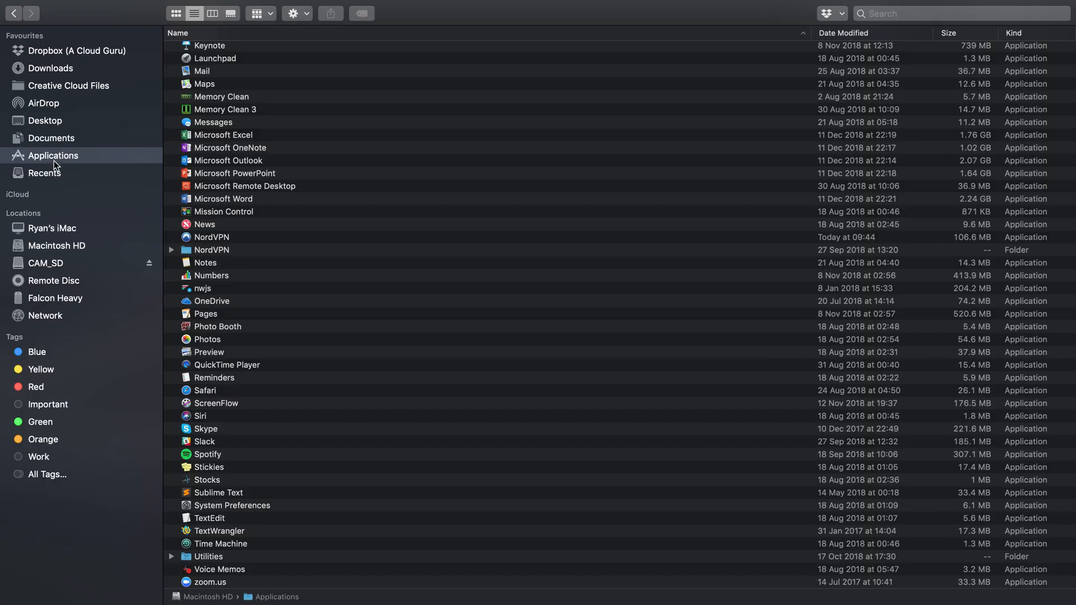
# Switch to Finder and launch Terminal from the Utilities folder inside Applications.
pyautogui.scroll(-2, 303, 168)
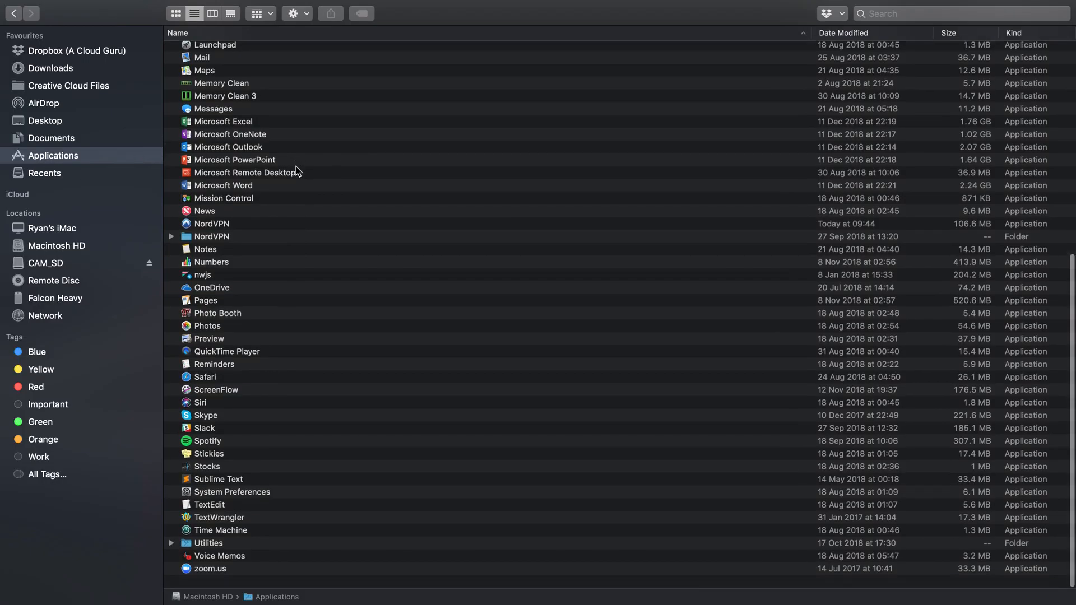
pyautogui.doubleClick(209, 555)
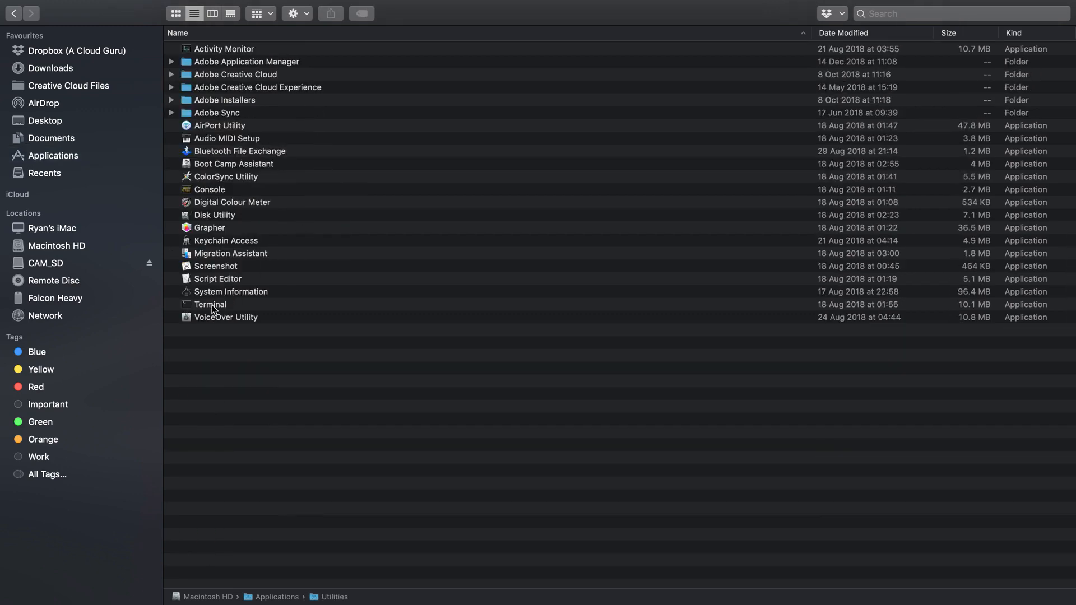
pyautogui.doubleClick(210, 304)
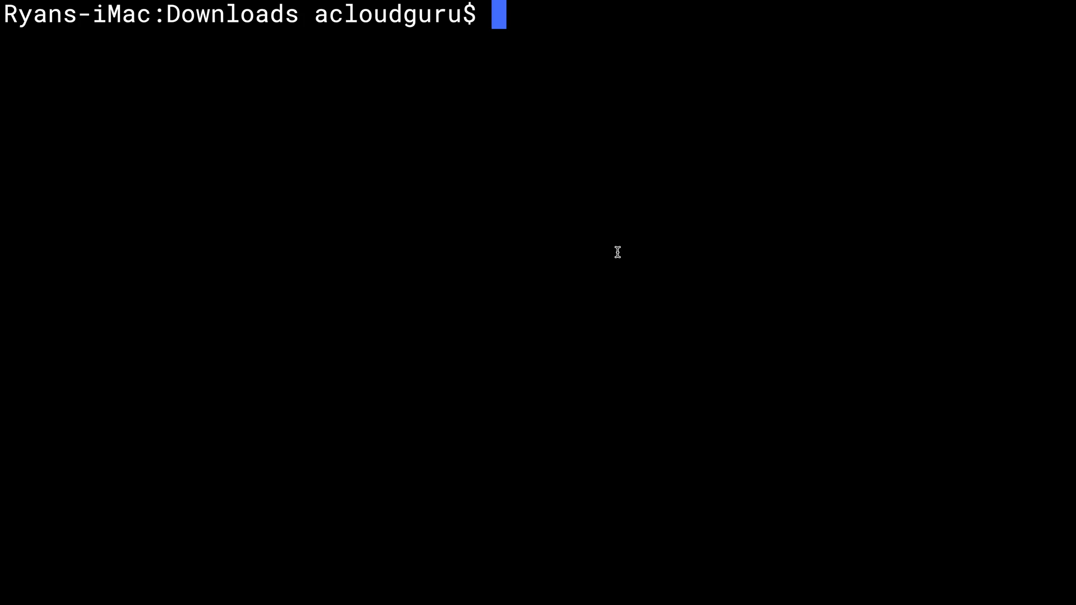
# List the contents of the Downloads directory with ls.
pyautogui.write('s')
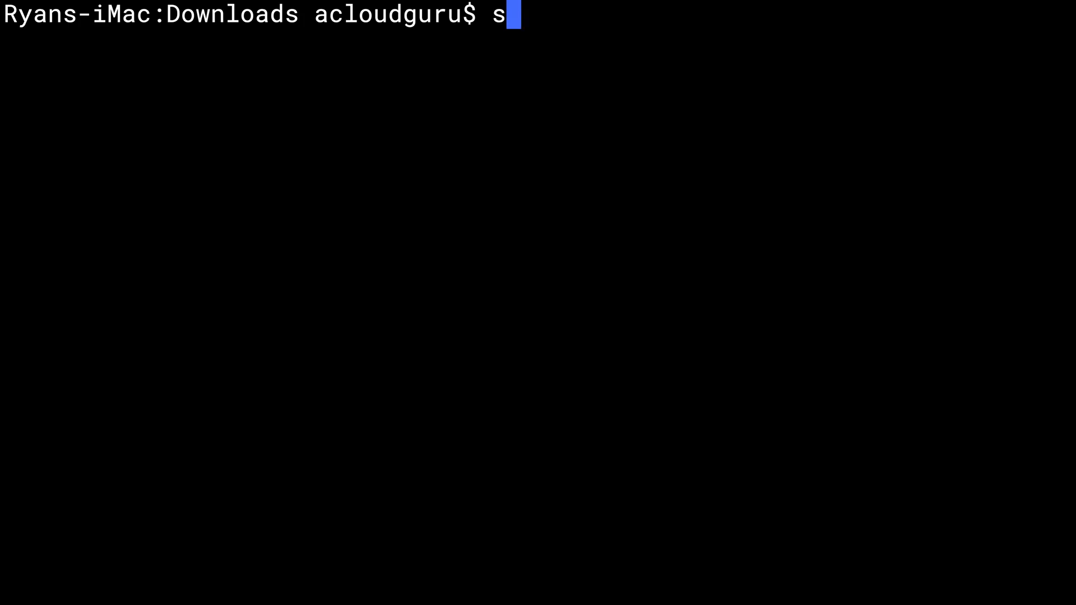
pyautogui.press('BackSpace')
pyautogui.write('ls')
pyautogui.press('Return')
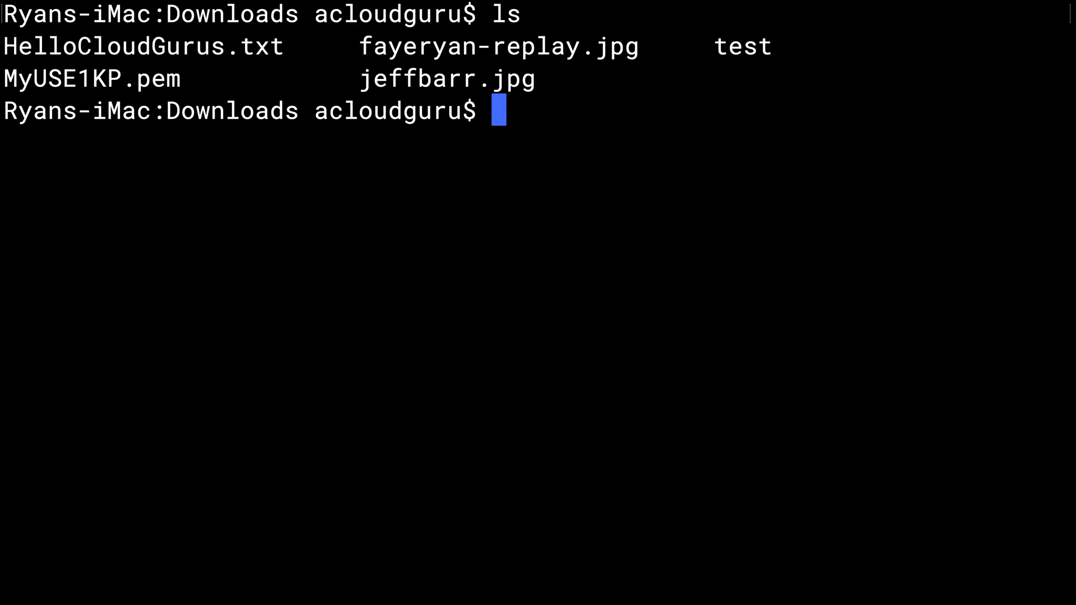
# Create a directory named SSH in Downloads and move MyUSE1KP.pem into it.
pyautogui.write('mkdir SSH')
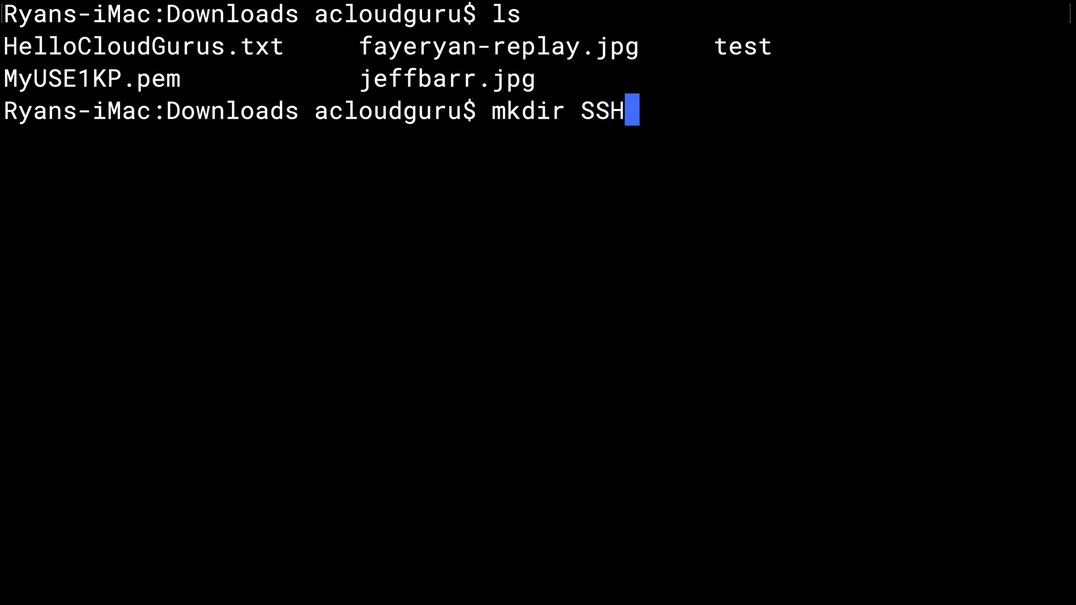
pyautogui.press('Return')
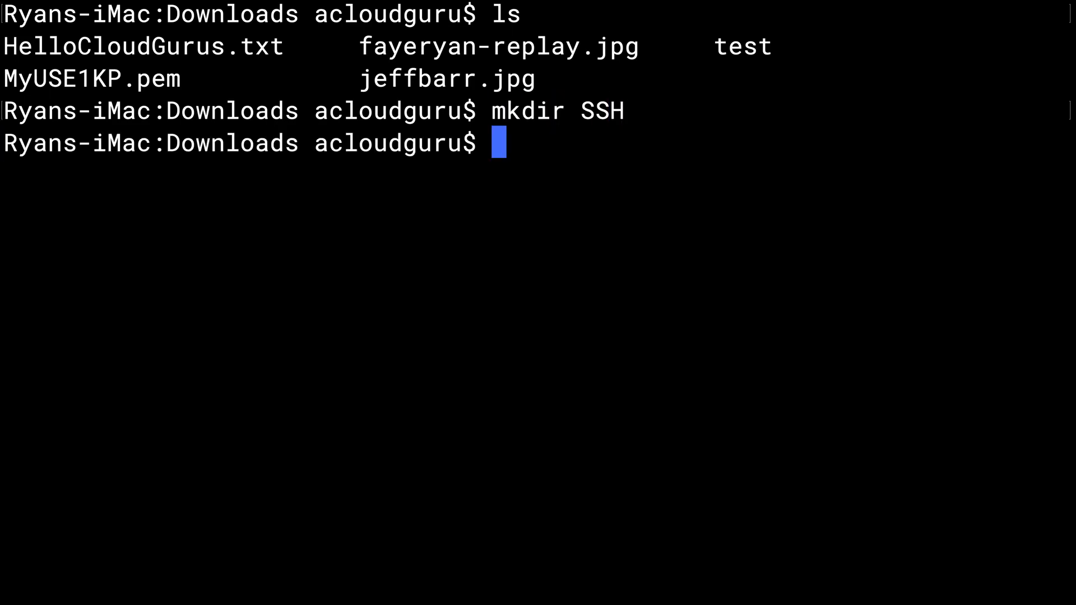
pyautogui.write('mv My')
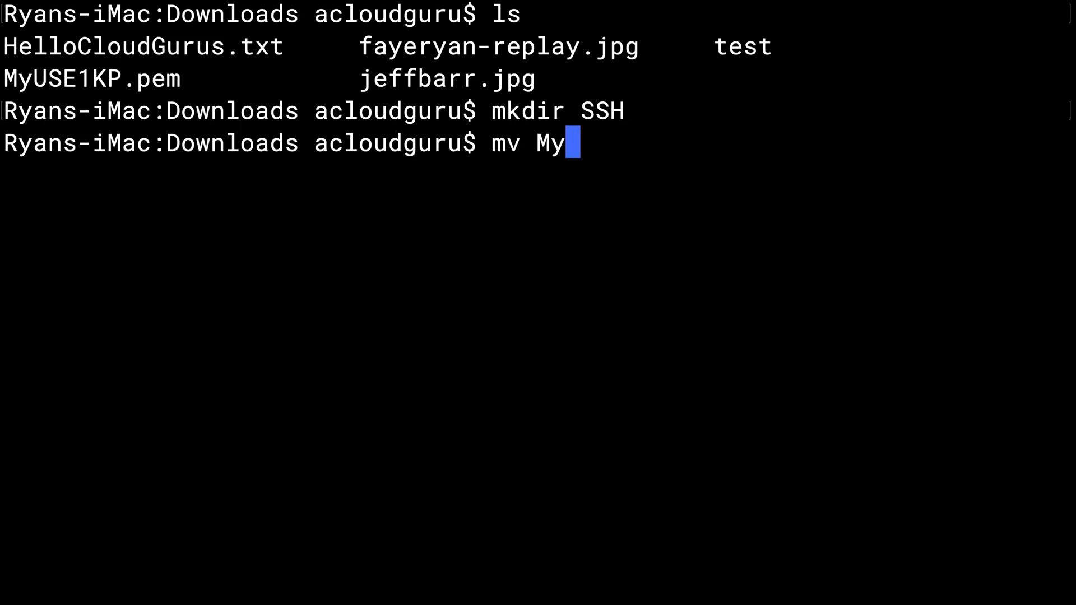
pyautogui.press('Tab')
pyautogui.write('SSH')
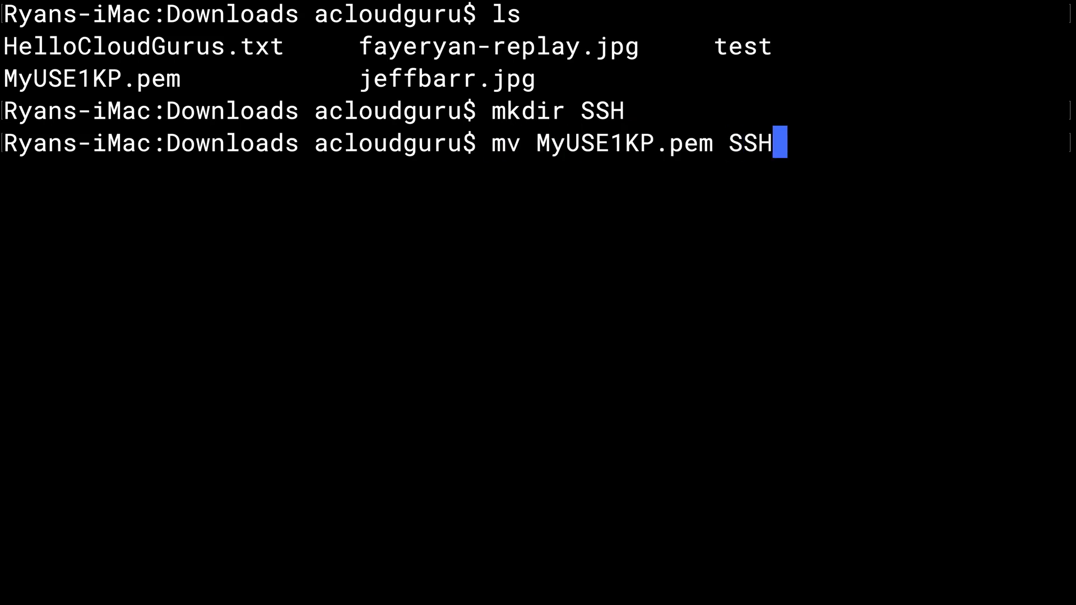
pyautogui.press('Return')
# Change into the SSH directory and list its contents.
pyautogui.write('cd SS')
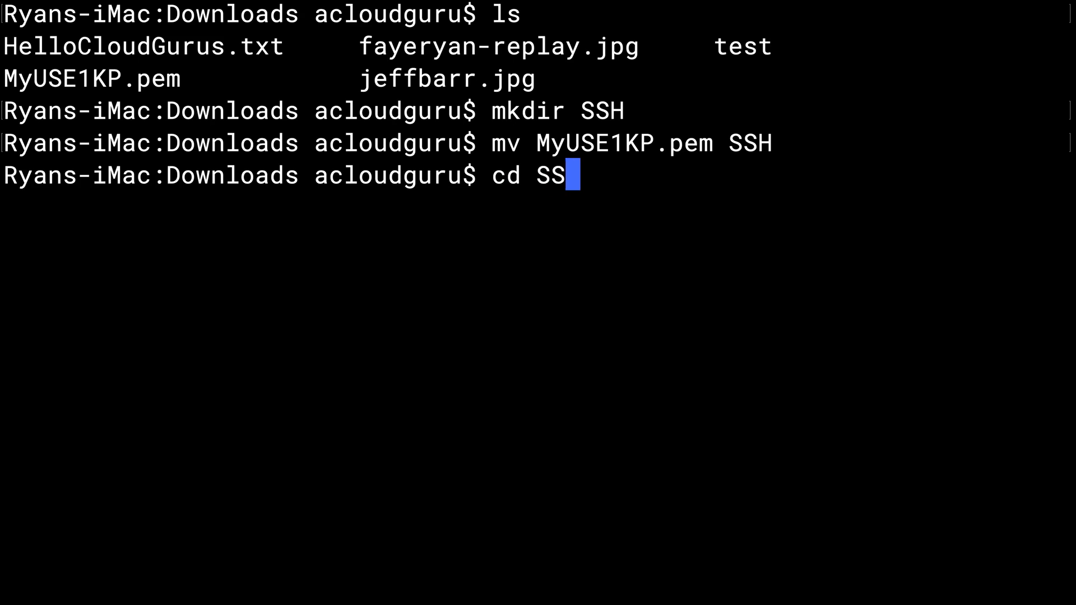
pyautogui.write('H')
pyautogui.press('Return')
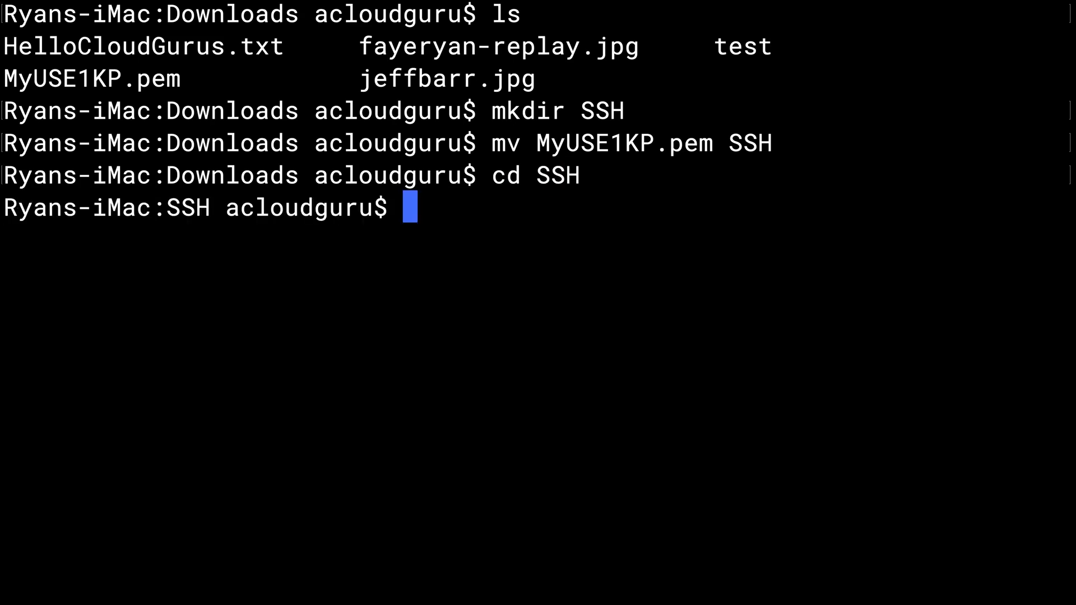
pyautogui.write('ls')
pyautogui.press('Return')
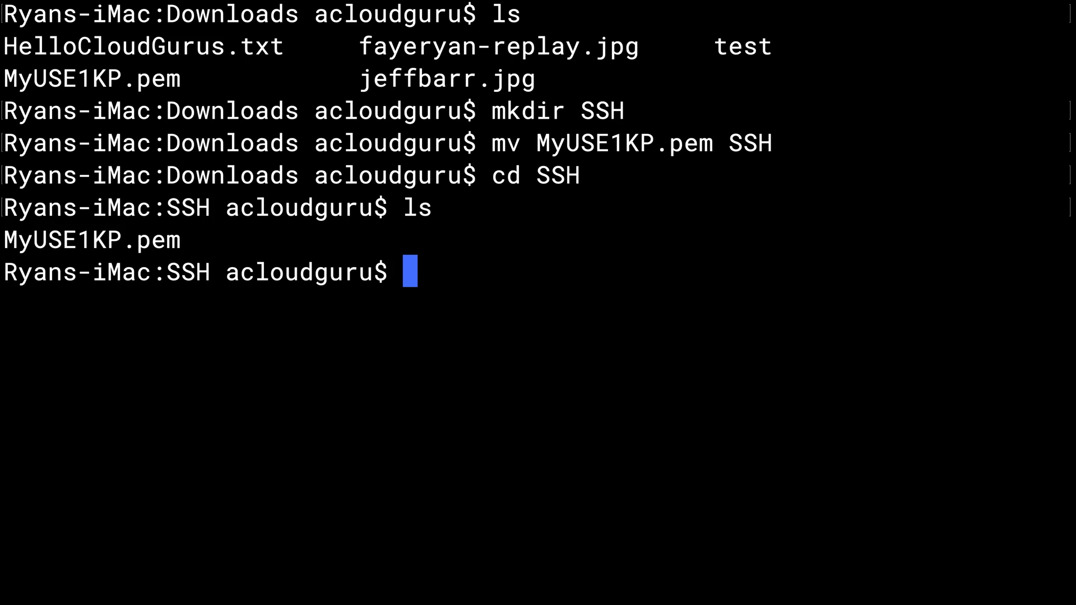
# Set the permissions of MyUSE1KP.pem to 400 with CHMOD and clear the terminal screen.
pyautogui.write('CHMOD 400')
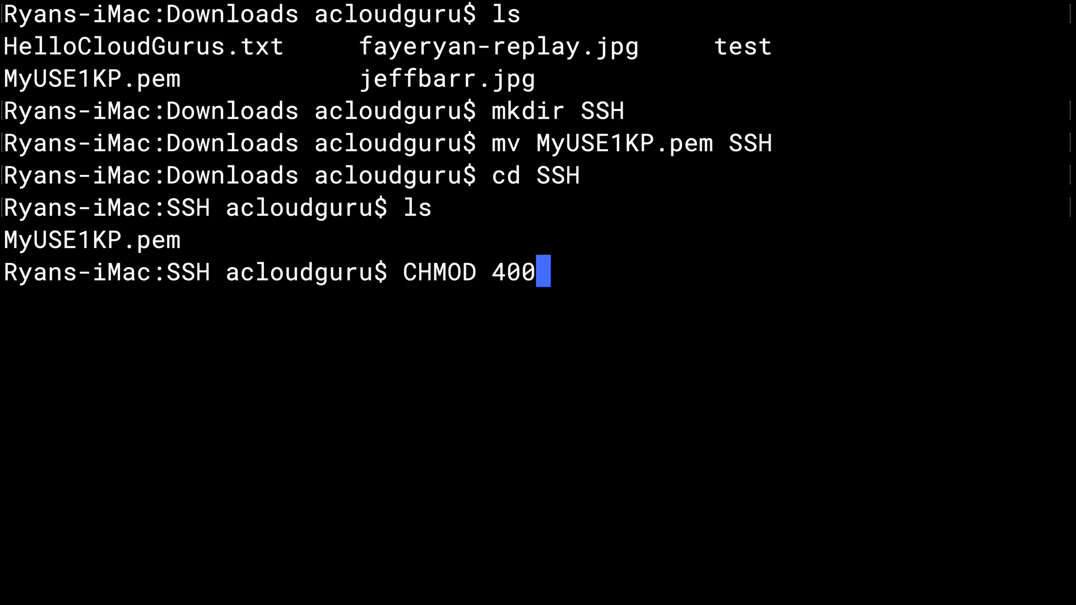
pyautogui.write(' My')
pyautogui.press('Tab')
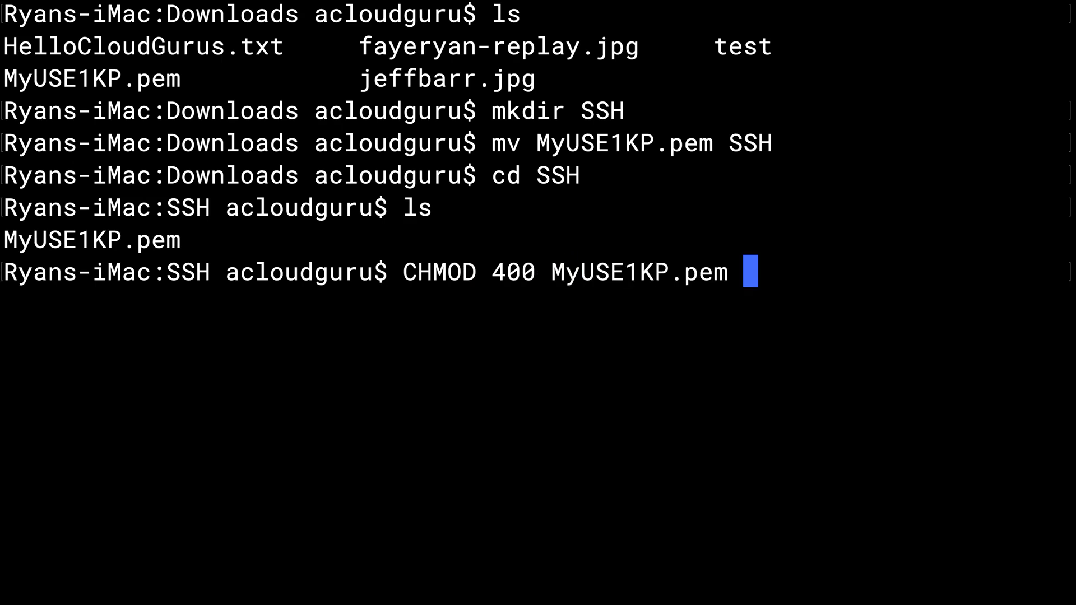
pyautogui.press('Return')
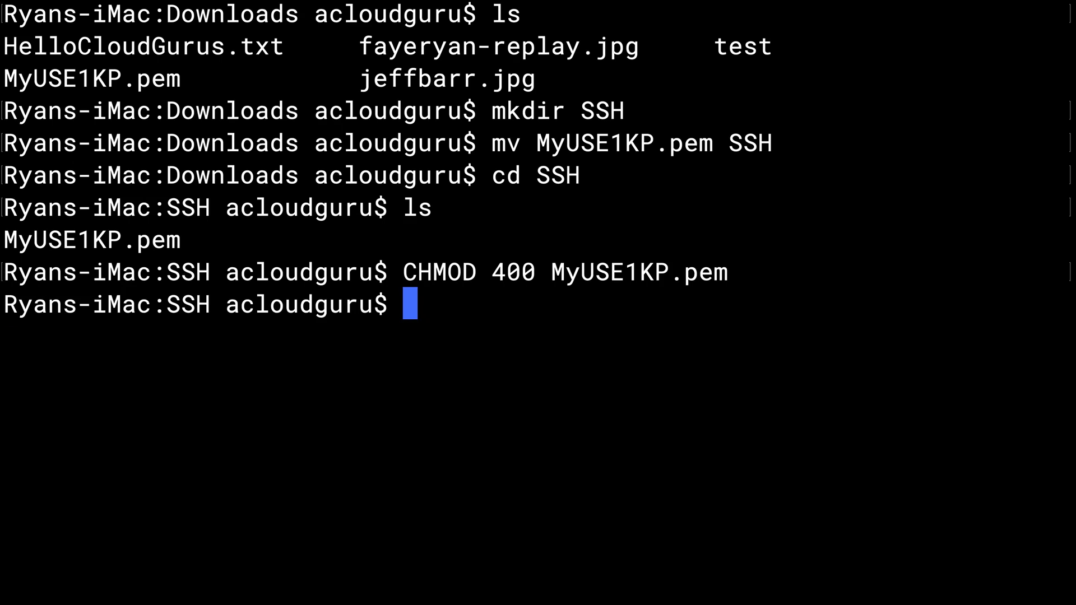
pyautogui.write('clear')
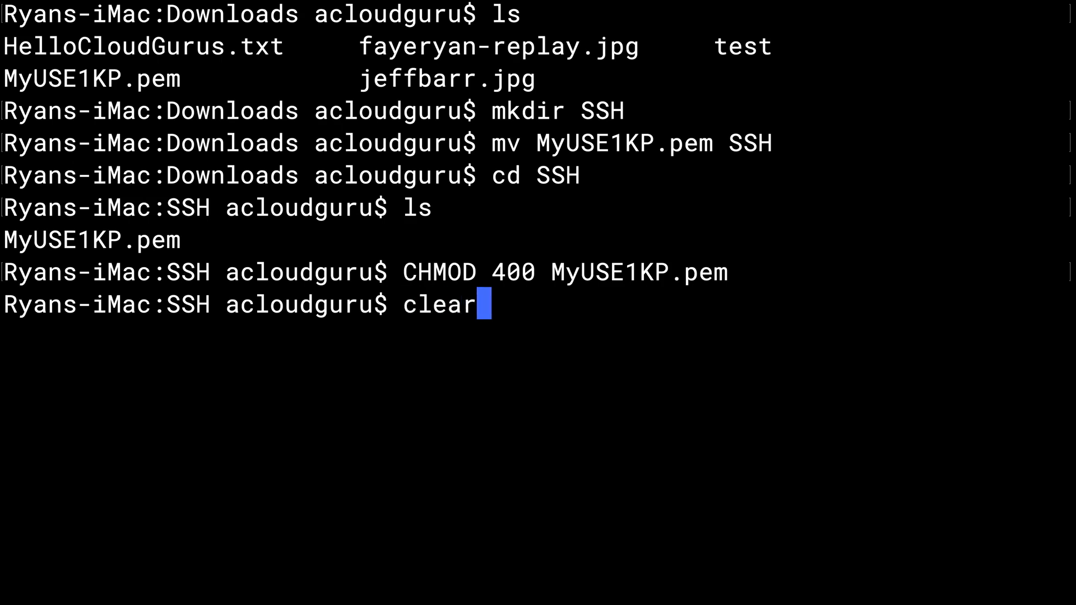
pyautogui.press('Return')
# Connect over SSH as ec2-user to 54.162.133.164 using the key file MyUSE1KP.pem, answering yes to continue connecting.
pyautogui.write('ssh')
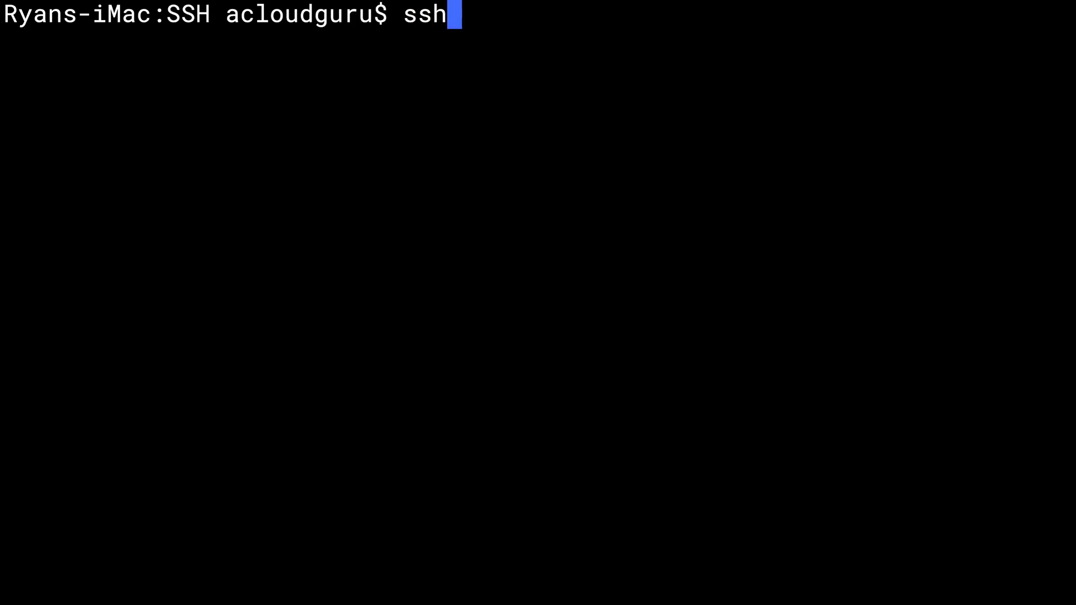
pyautogui.write(' ec2-is')
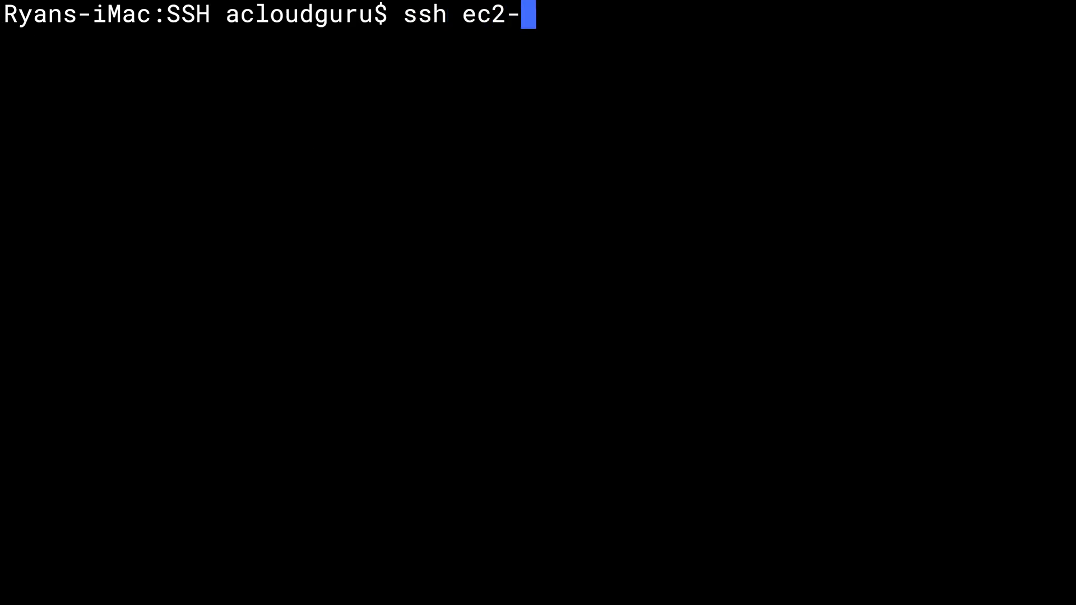
pyautogui.press('BackSpace')
pyautogui.press('BackSpace')
pyautogui.write('user@')
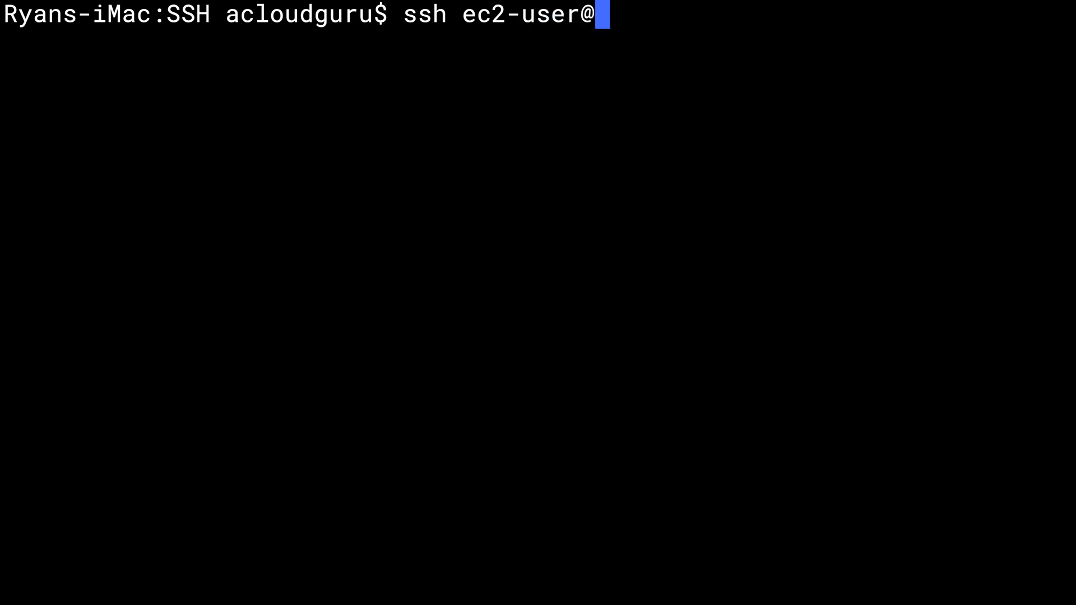
pyautogui.write('54.162.133.164')
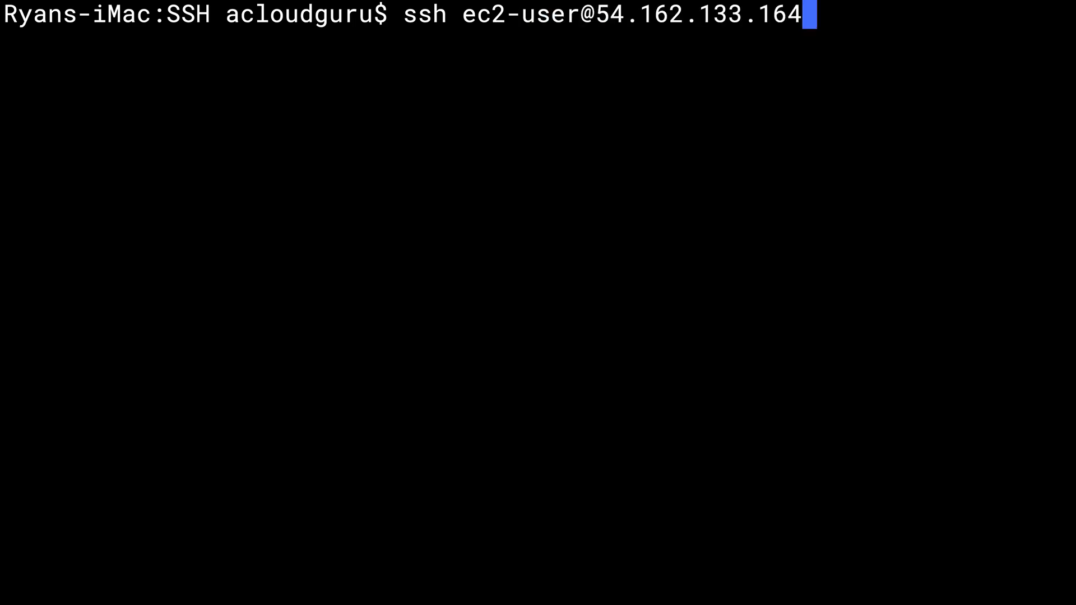
pyautogui.write('-')
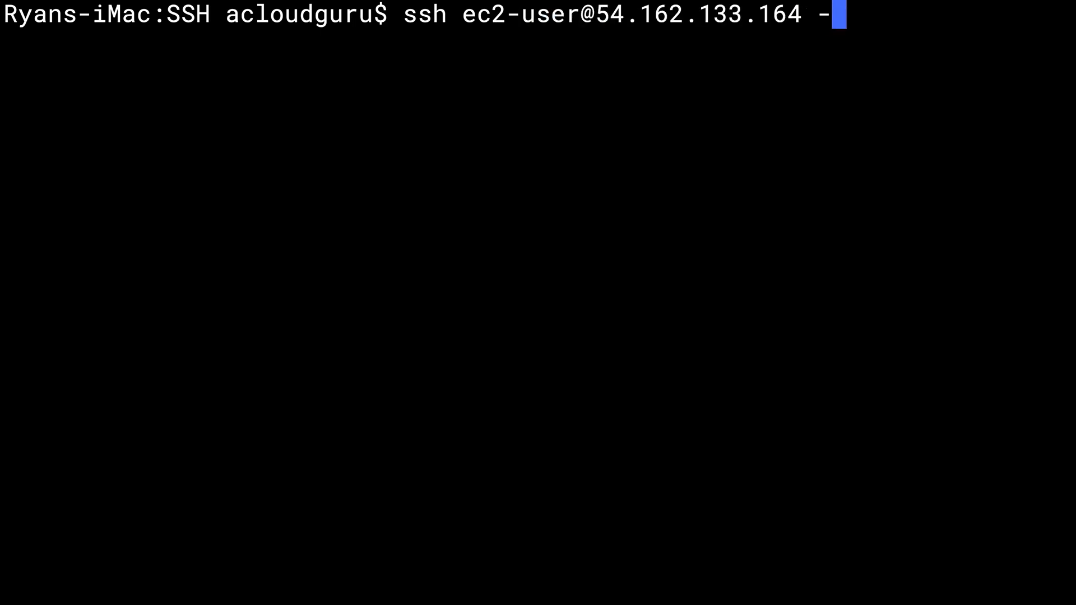
pyautogui.write('i')
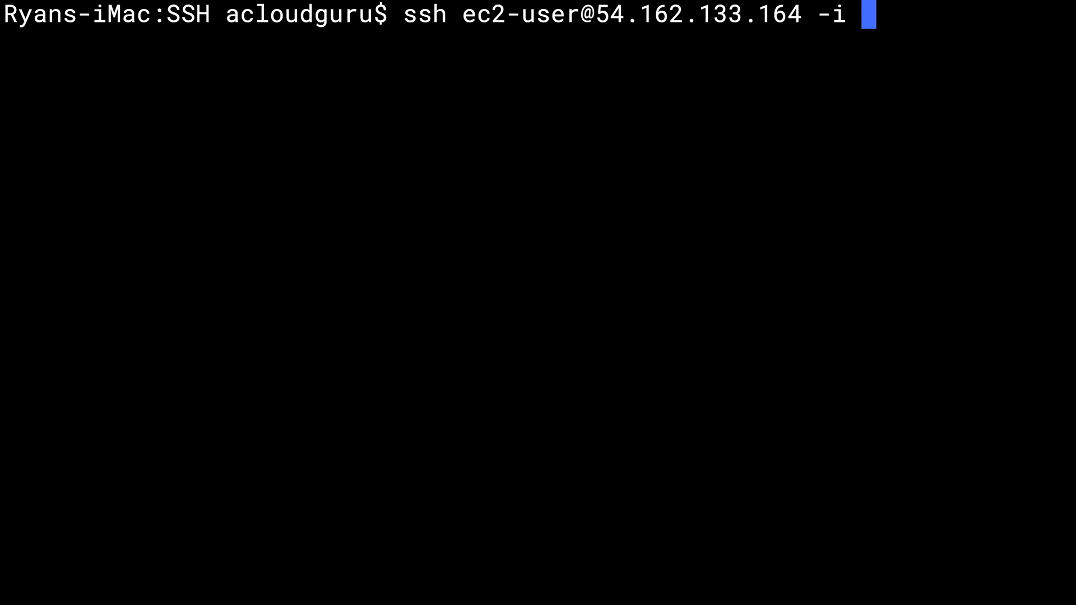
pyautogui.write(' M')
pyautogui.press('Tab')
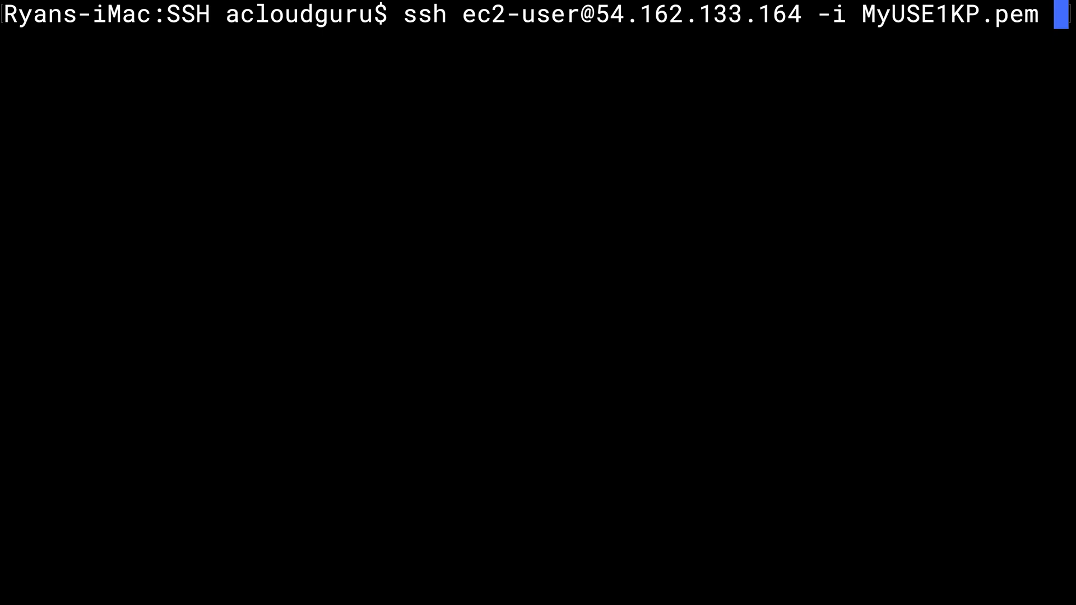
pyautogui.press('Return')
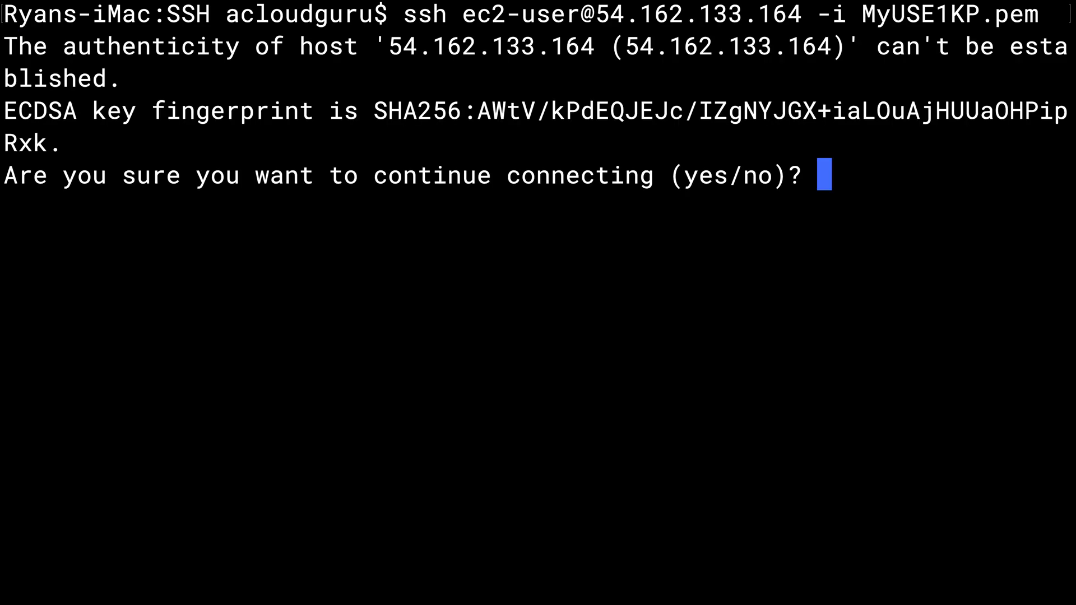
pyautogui.write('yes')
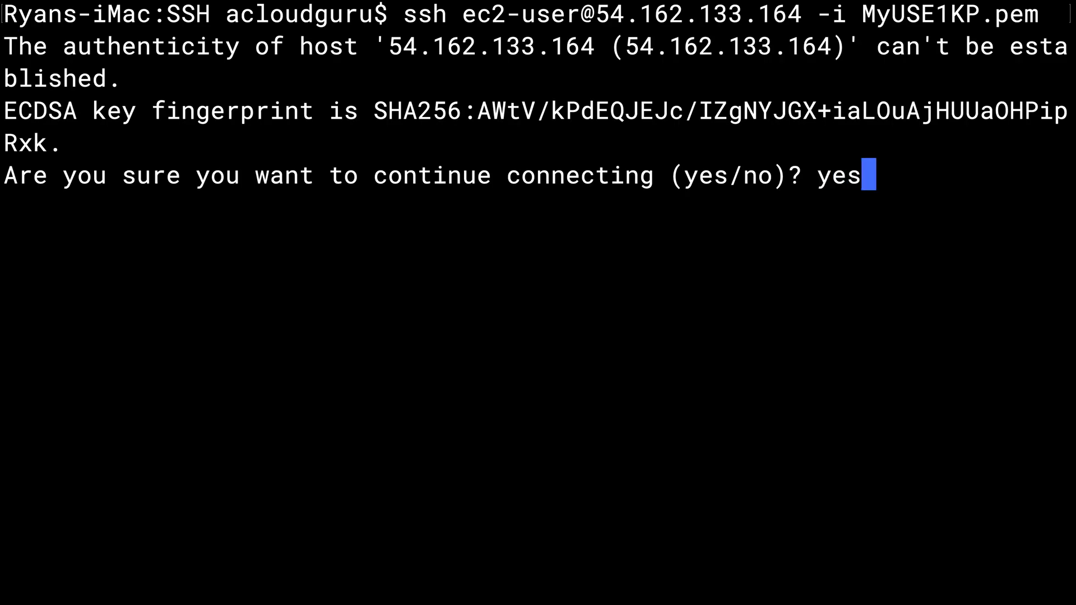
pyautogui.press('Return')
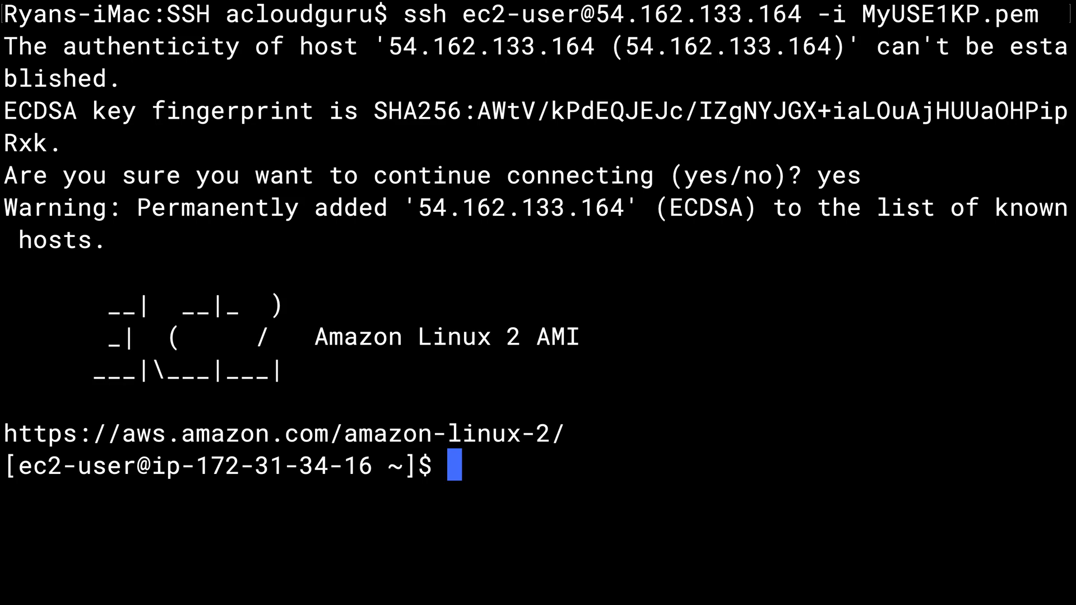
# Switch to the root user on the instance with sudo su and clear the screen.
pyautogui.write('sud')
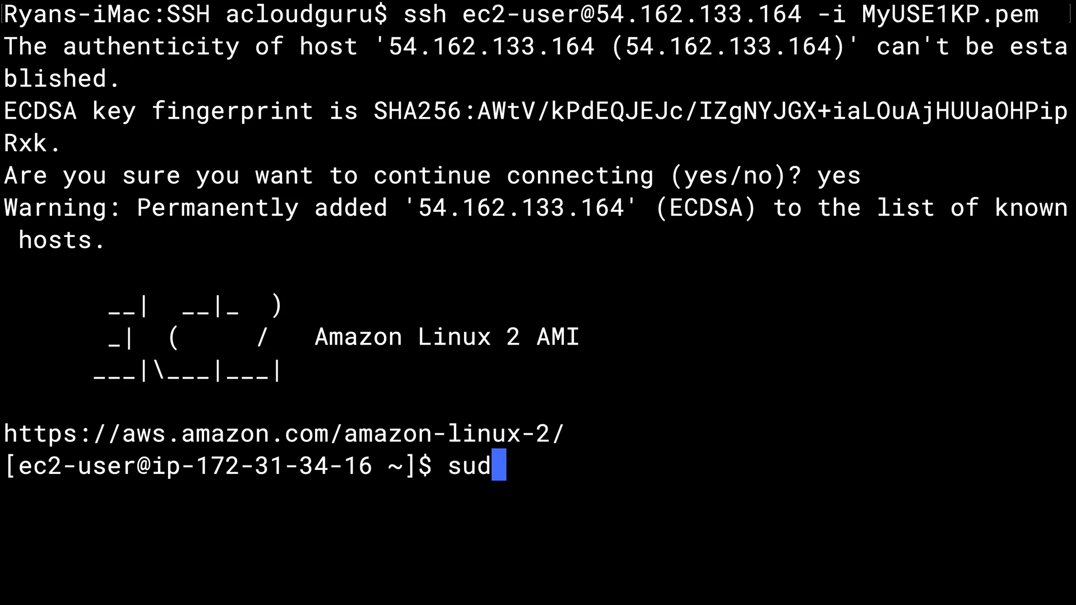
pyautogui.write('o su')
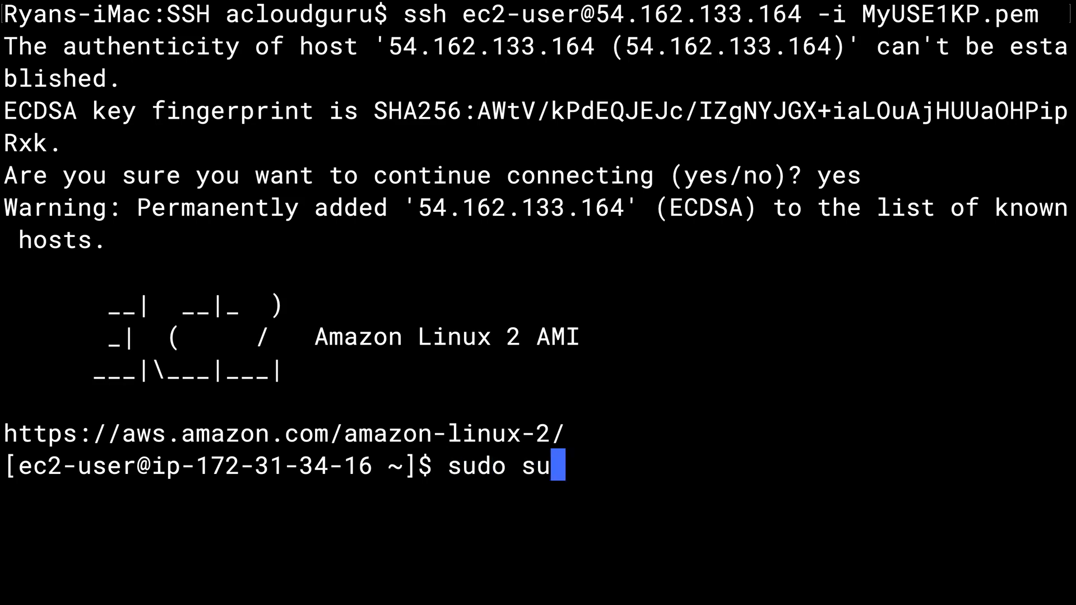
pyautogui.press('Return')
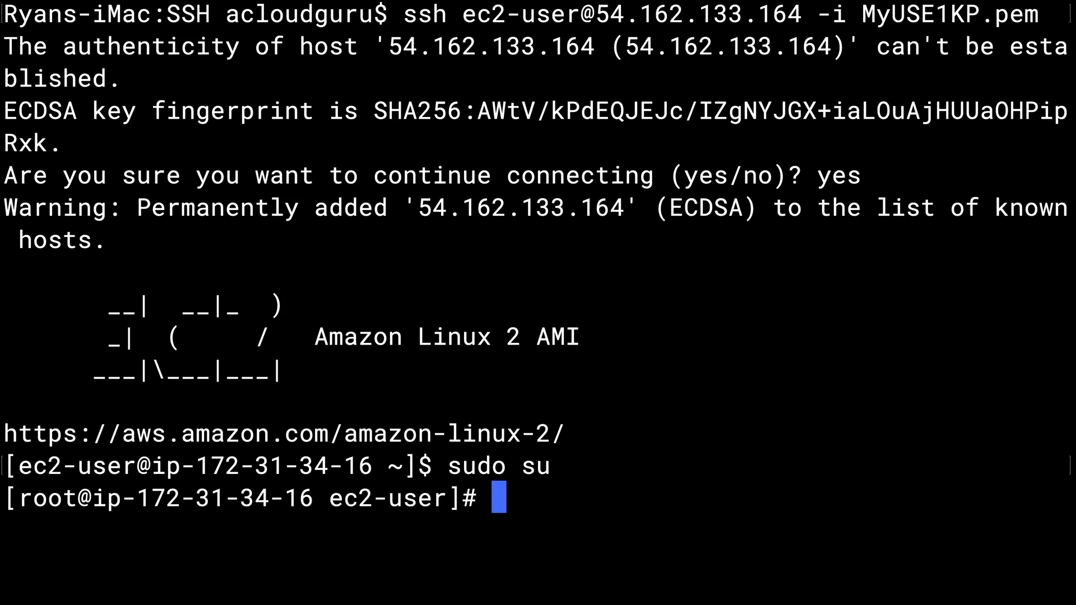
pyautogui.write('clear')
pyautogui.press('Return')
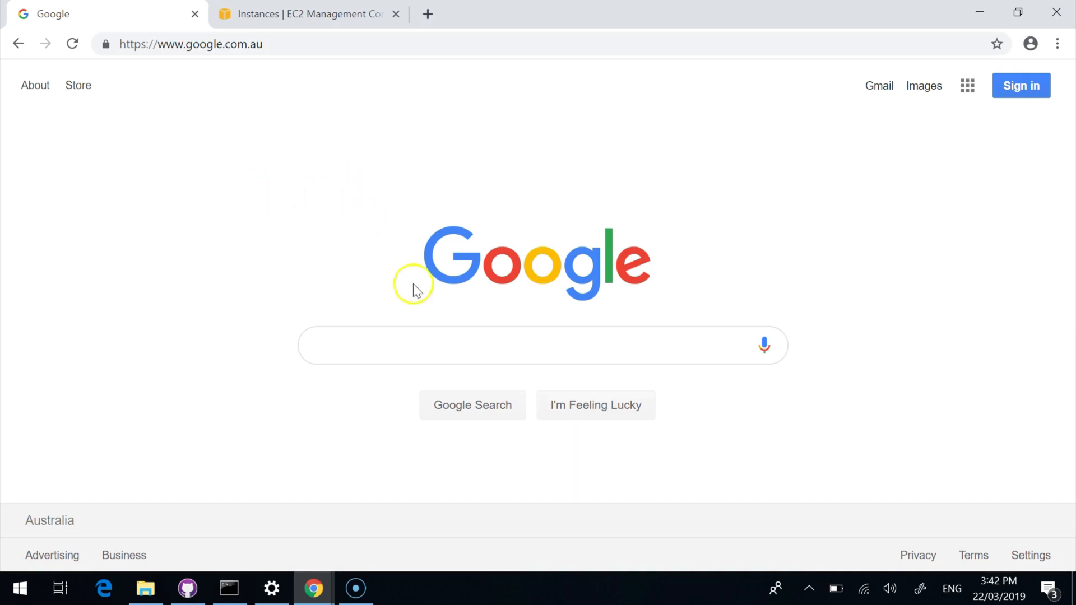
# Search Google for "ssh chrome extension" and open the Secure Shell App page in the Chrome Web Store.
pyautogui.click(448, 347)
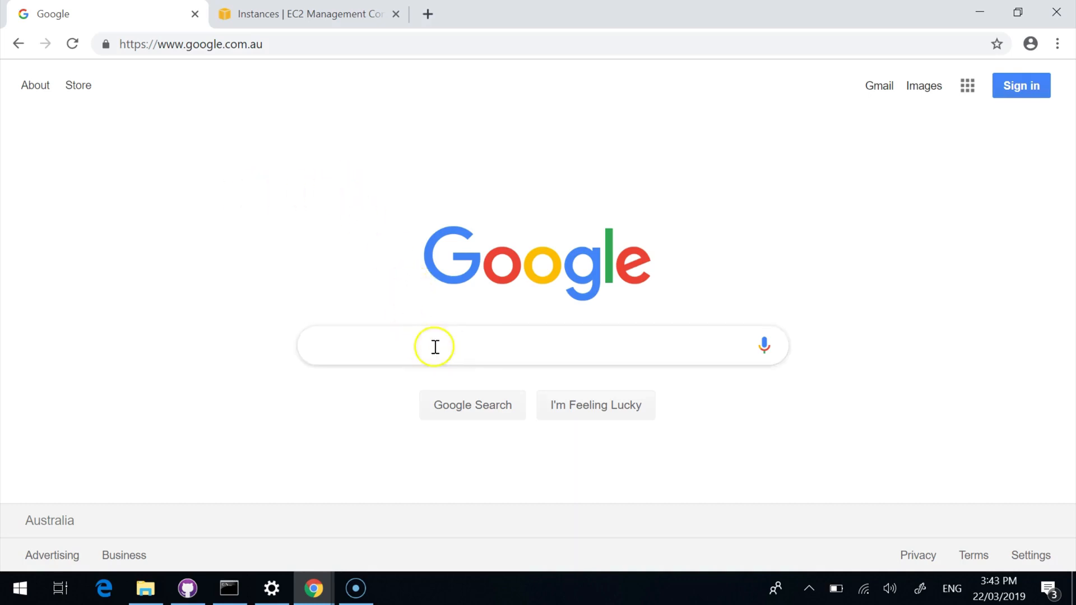
pyautogui.write('ssh c')
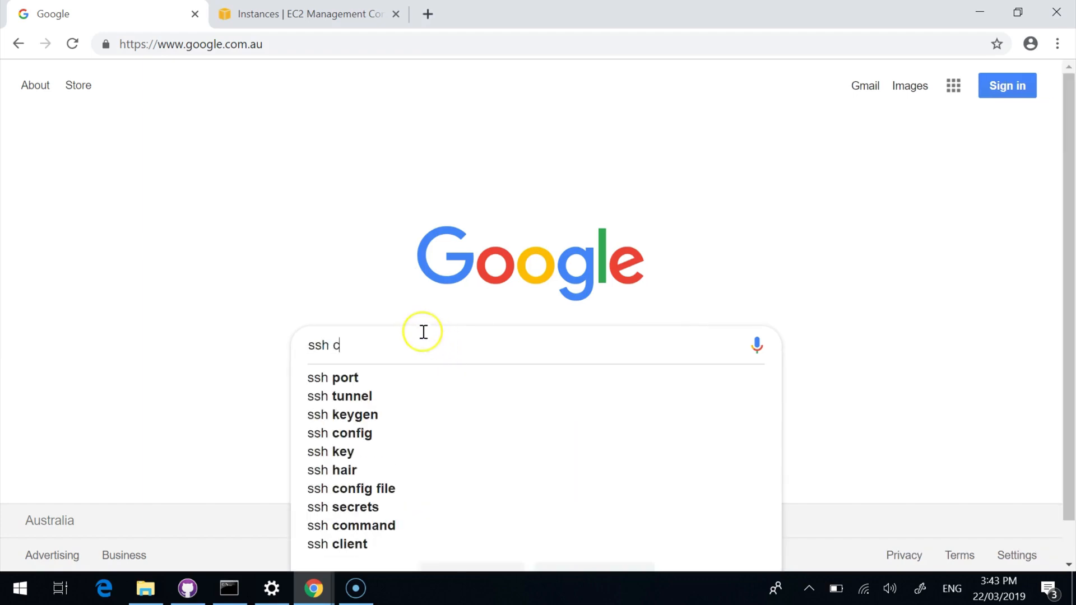
pyautogui.write('hrome extension')
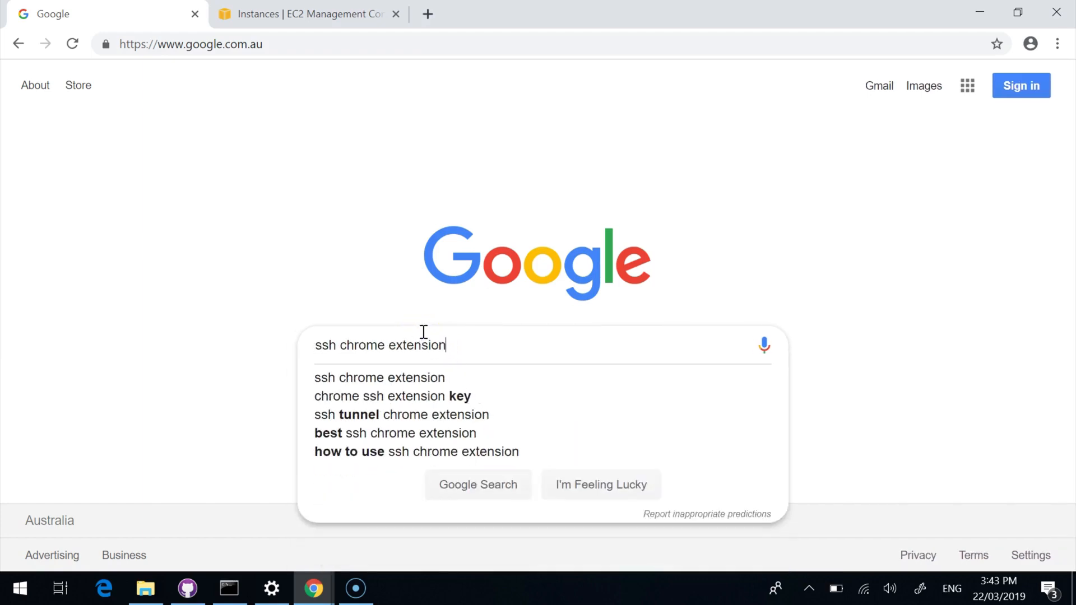
pyautogui.press('Return')
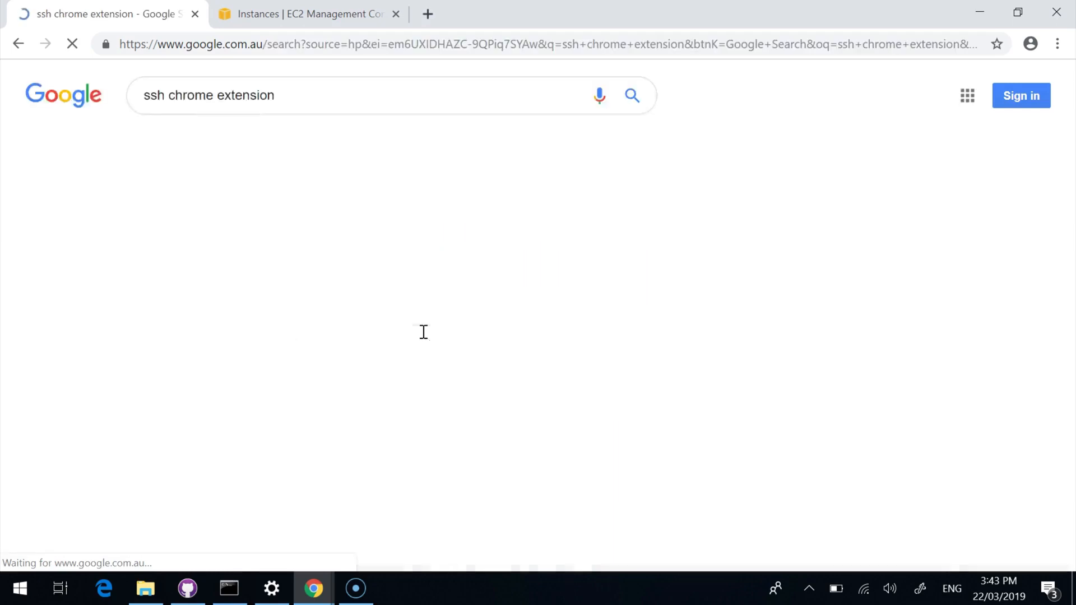
pyautogui.scroll(-5, 309, 293)
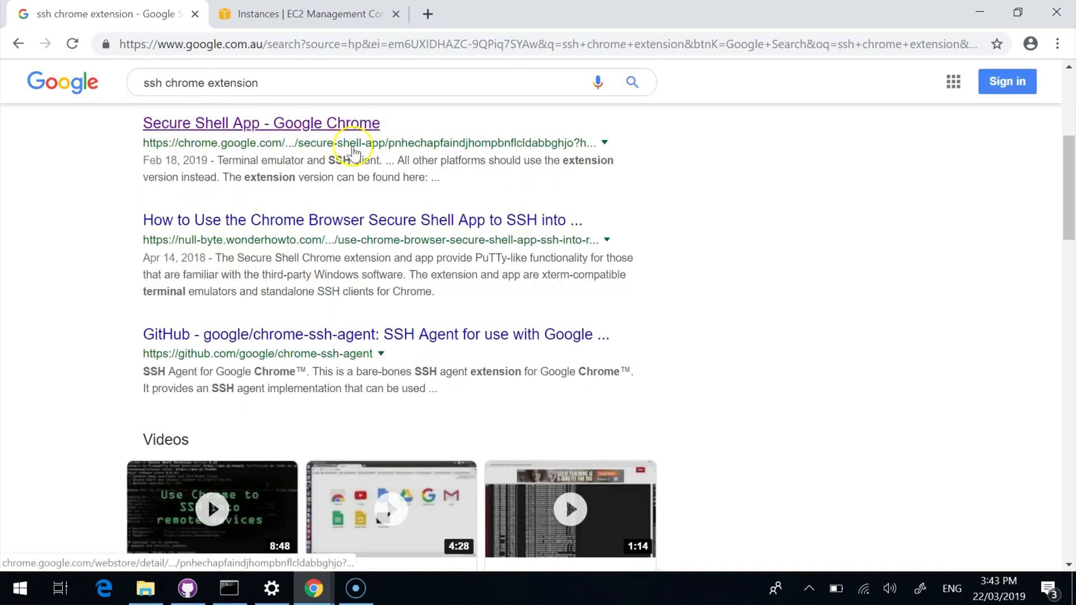
pyautogui.click(243, 124)
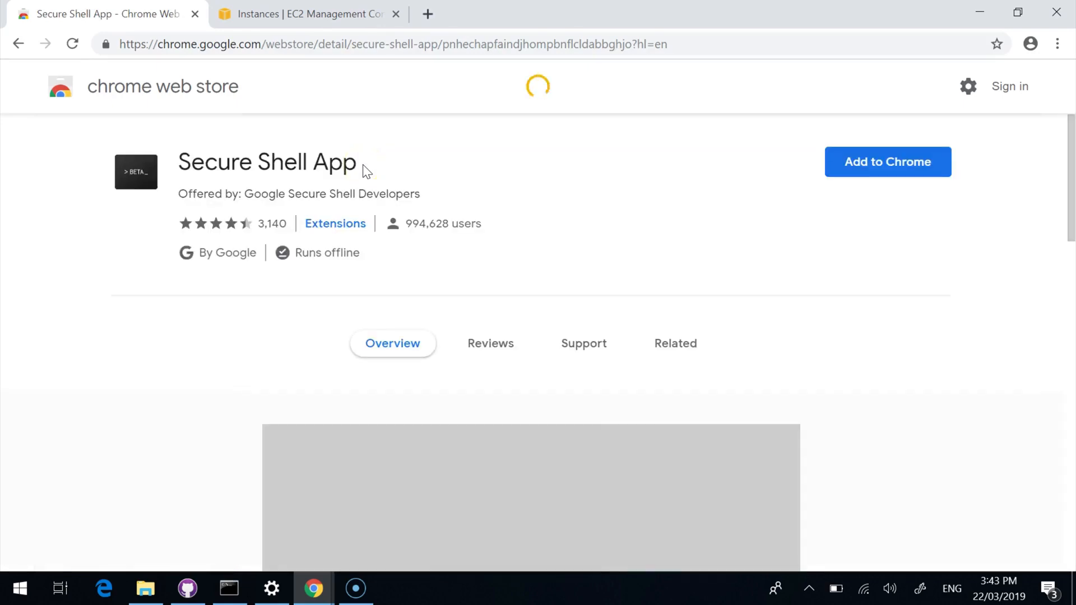
# Add Secure Shell App to Chrome and launch it from the Chrome apps page.
pyautogui.click(871, 163)
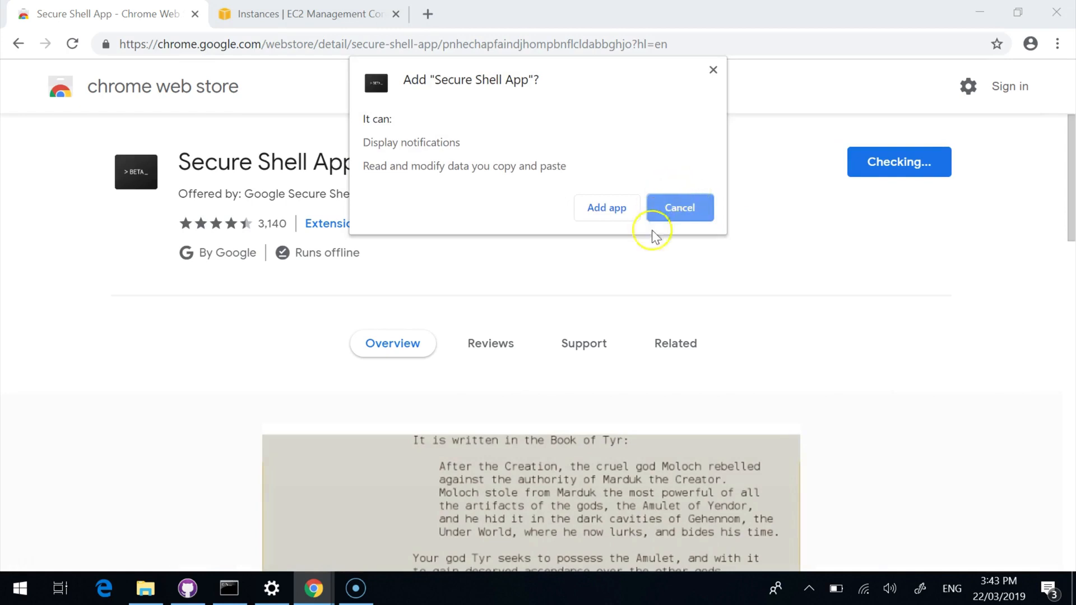
pyautogui.click(609, 215)
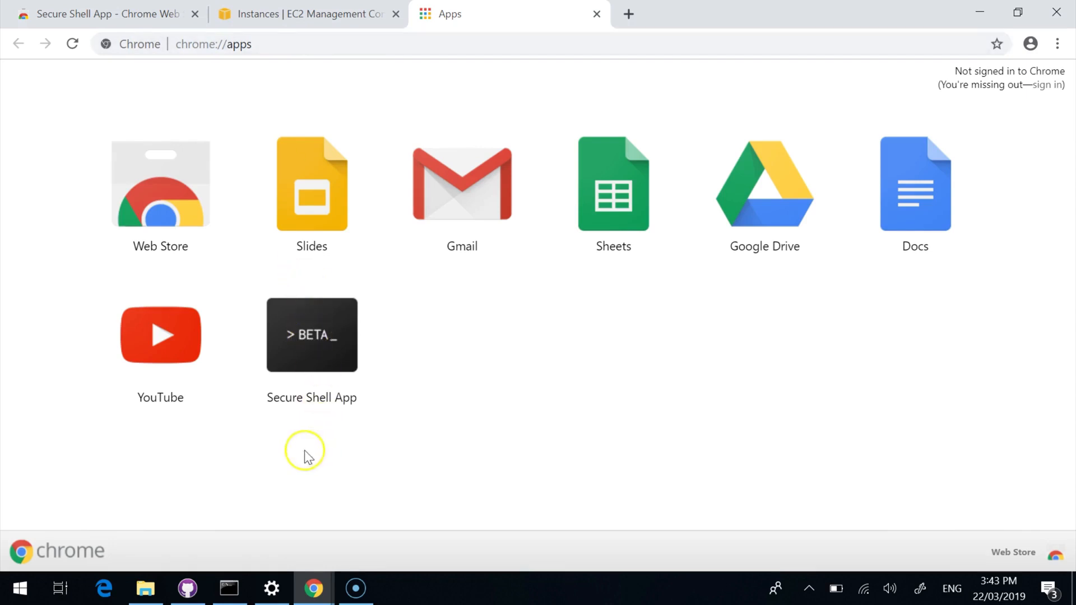
pyautogui.click(327, 335)
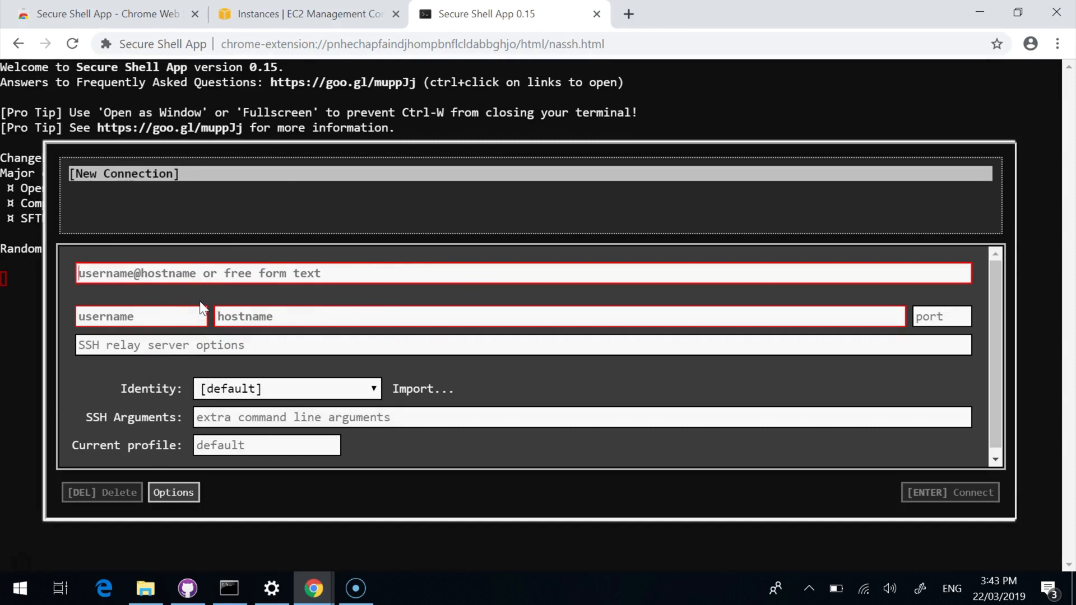
# Copy the running instance's IPv4 public IP from the EC2 console and return to Secure Shell App.
pyautogui.click(312, 13)
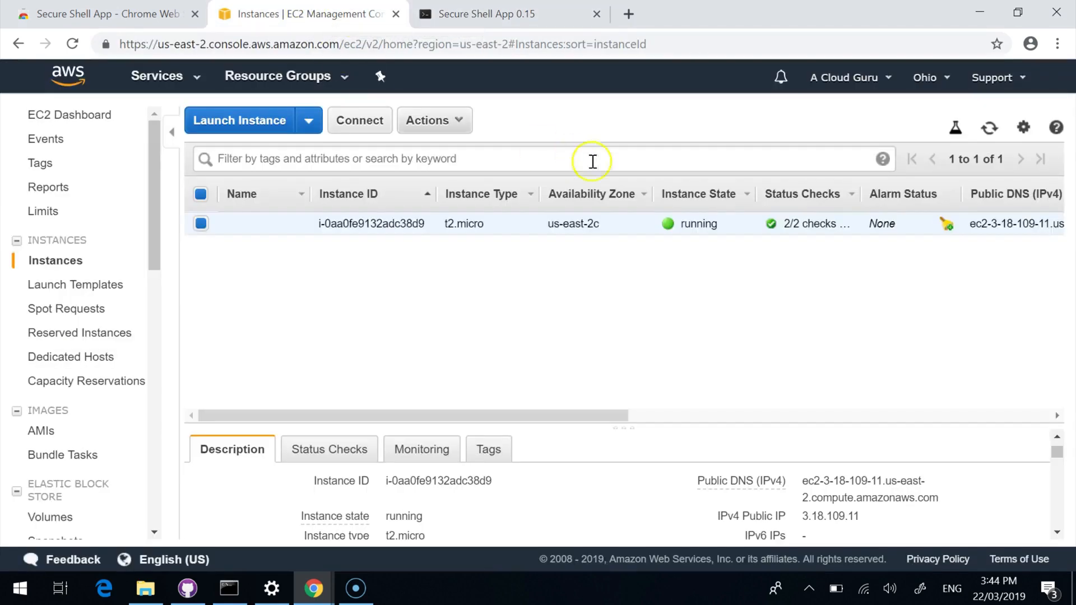
pyautogui.click(872, 517)
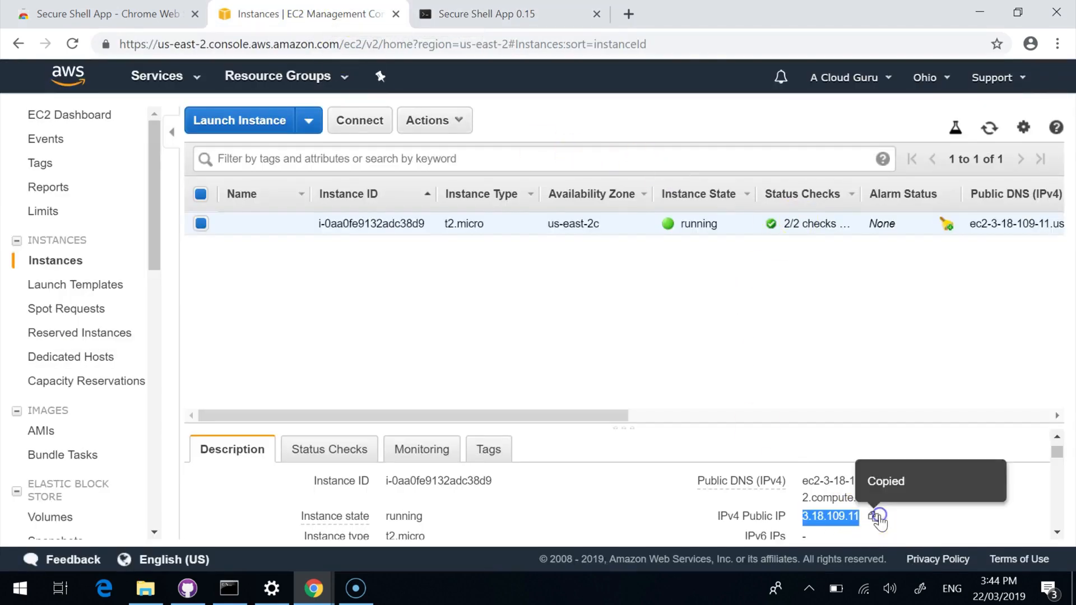
pyautogui.click(475, 21)
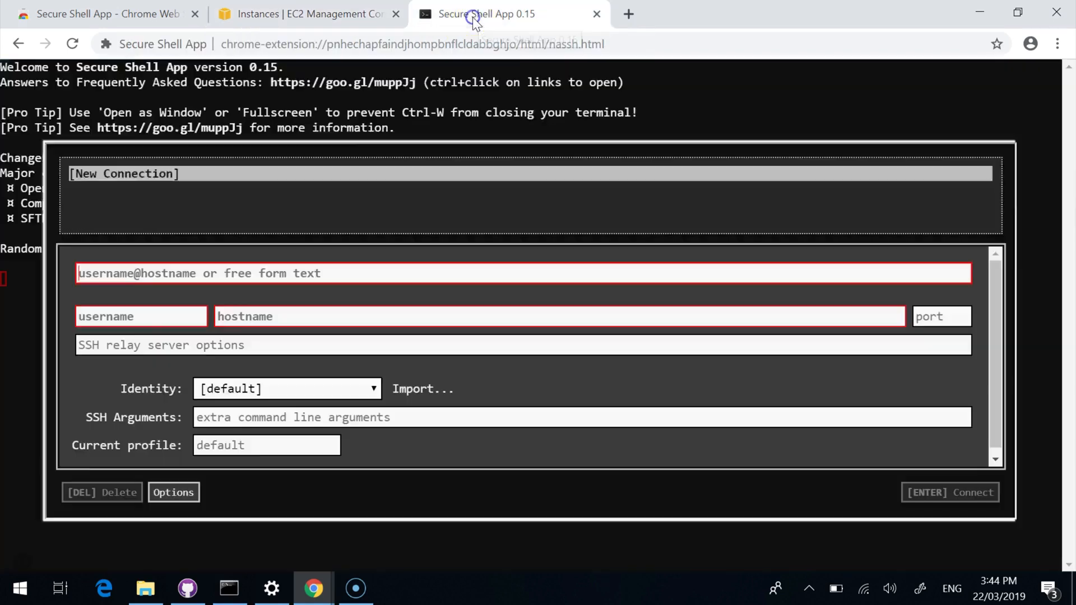
# Fill in the new connection with username ec2-user and hostname 3.18.109.11.
pyautogui.click(129, 314)
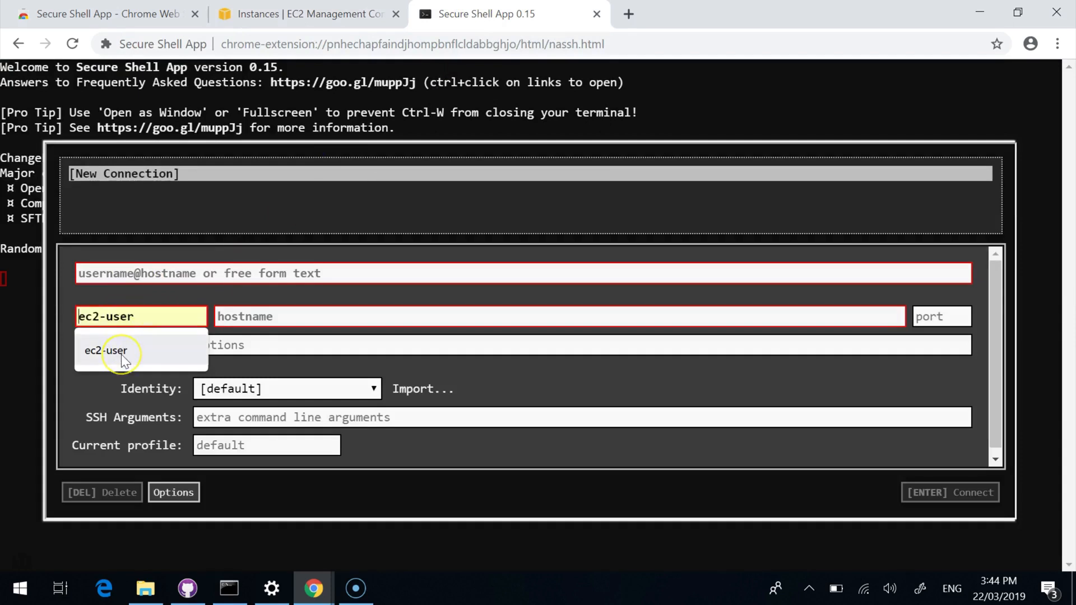
pyautogui.click(132, 312)
pyautogui.write('ec2-user')
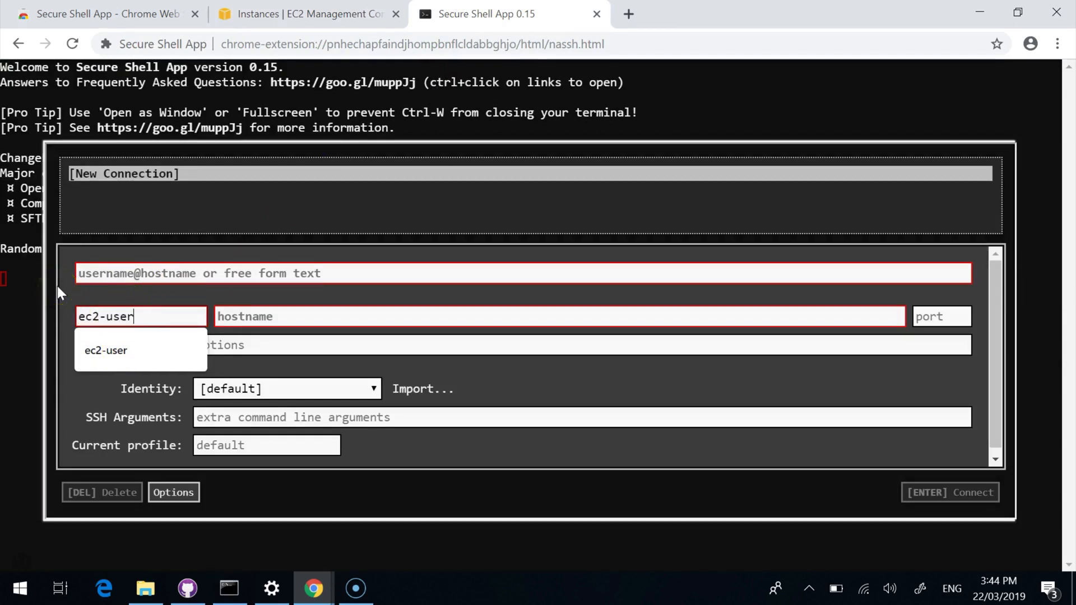
pyautogui.click(295, 318)
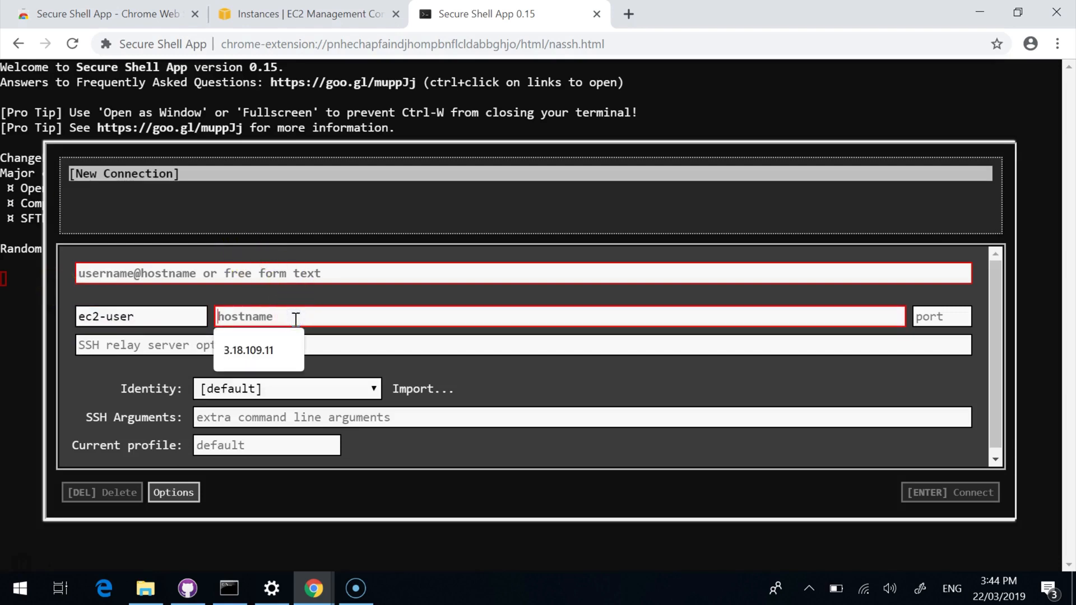
pyautogui.press('Down')
pyautogui.press('Return')
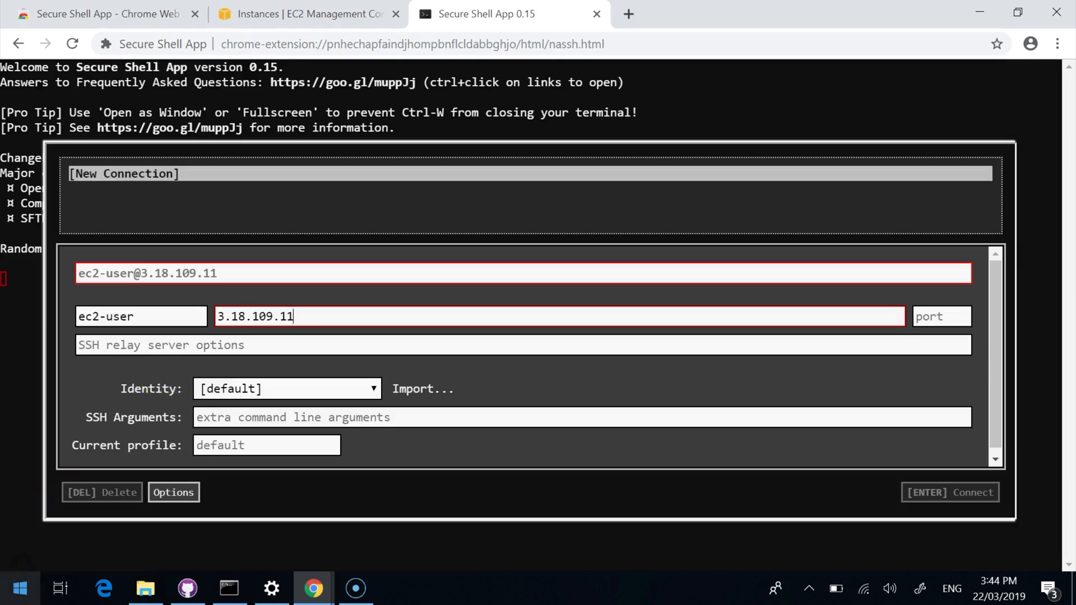
# Open a Windows command prompt by running cmd.
pyautogui.click(12, 595)
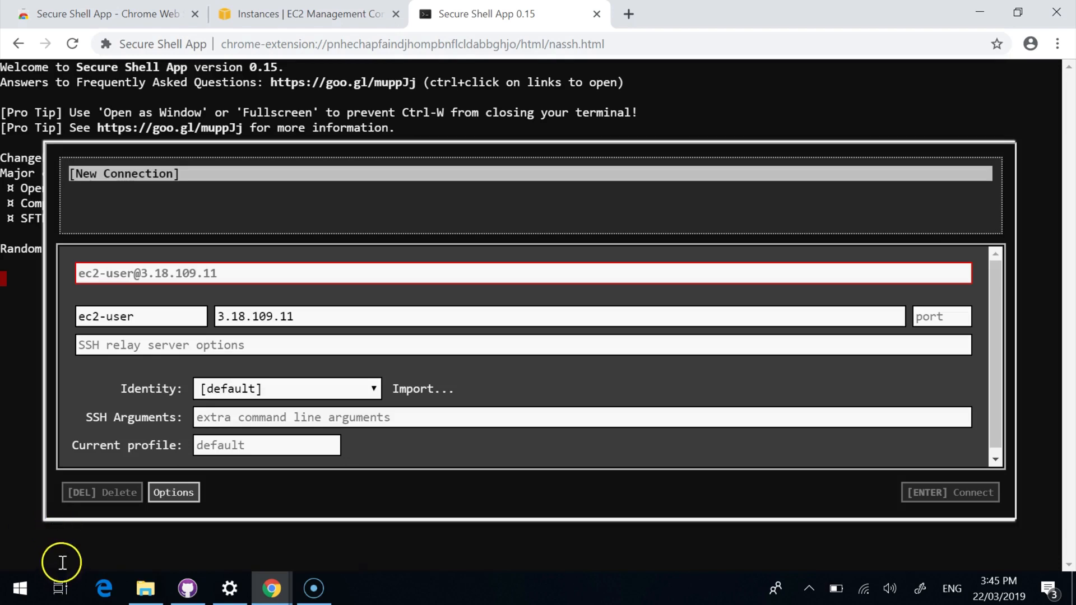
pyautogui.rightClick(17, 584)
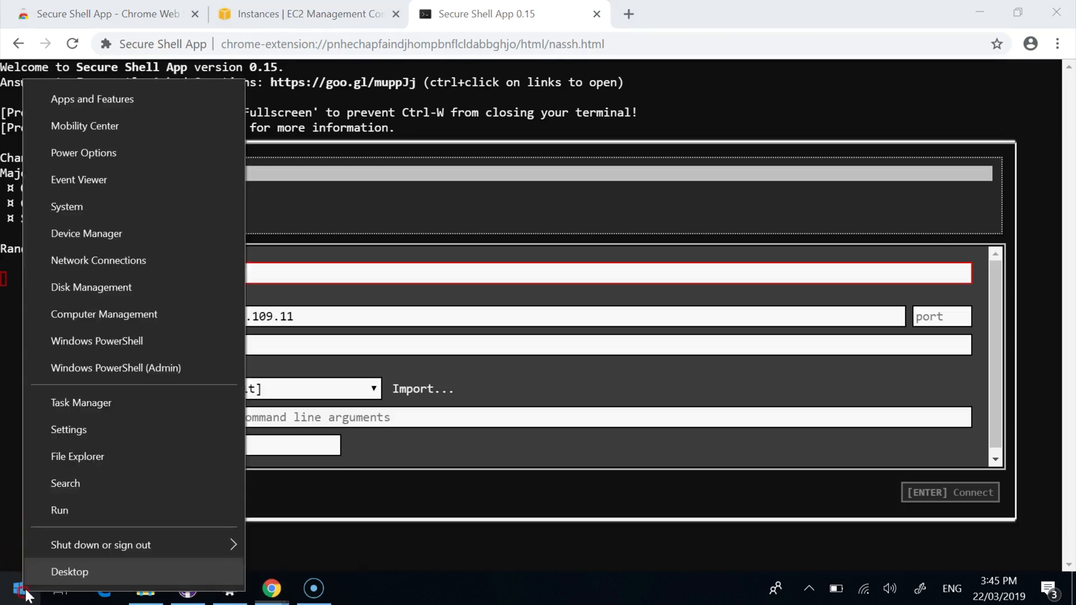
pyautogui.click(68, 507)
pyautogui.write('cmd')
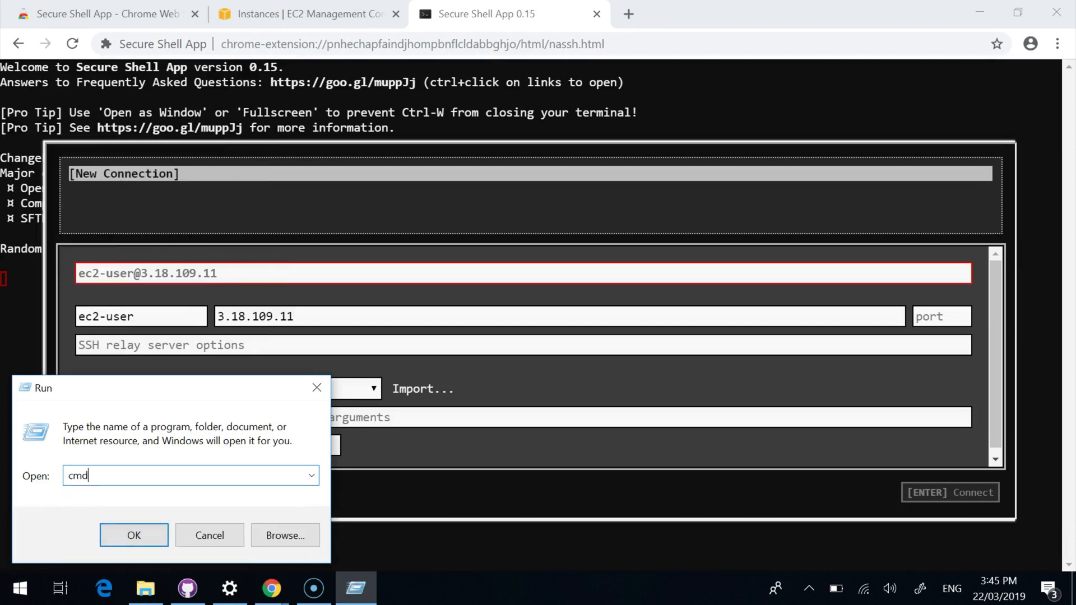
pyautogui.press('Return')
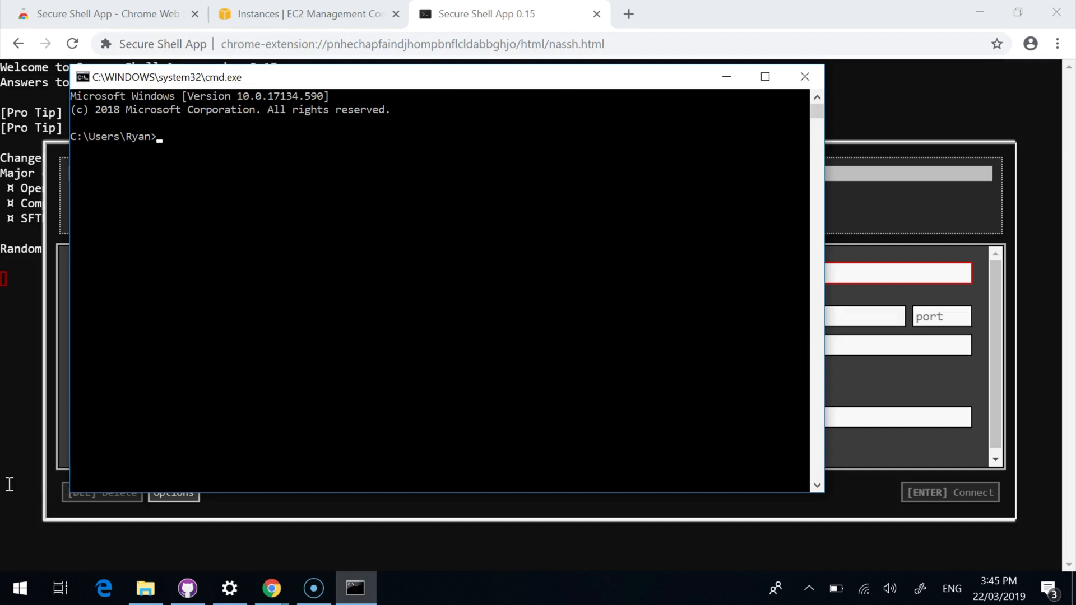
# List the home folder, change into the Downloads directory and list its contents.
pyautogui.write('dir')
pyautogui.press('Return')
pyautogui.write('cd Do')
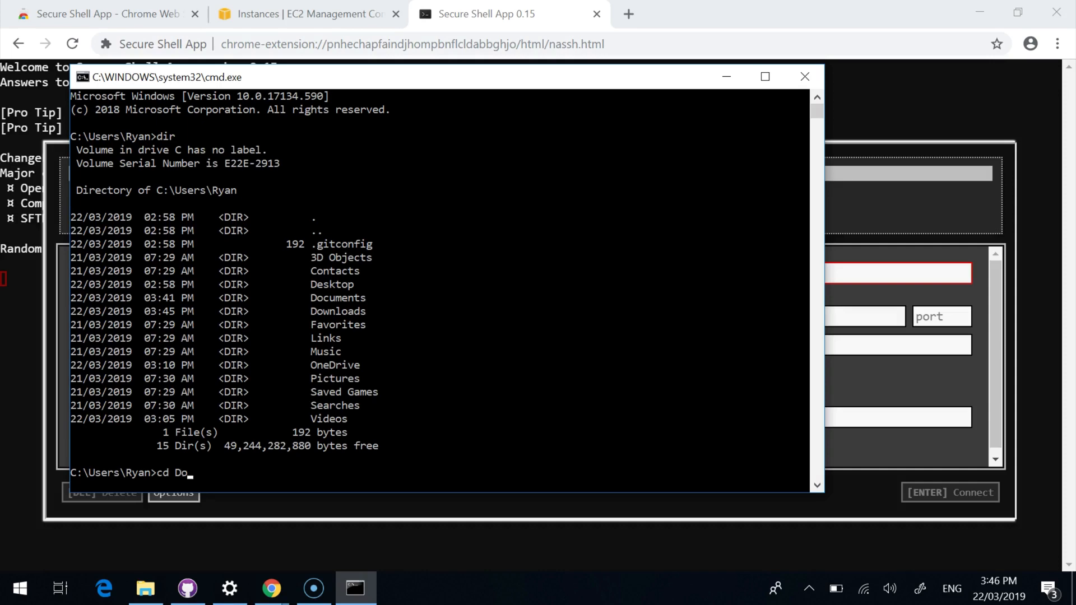
pyautogui.write('wnloads')
pyautogui.press('Return')
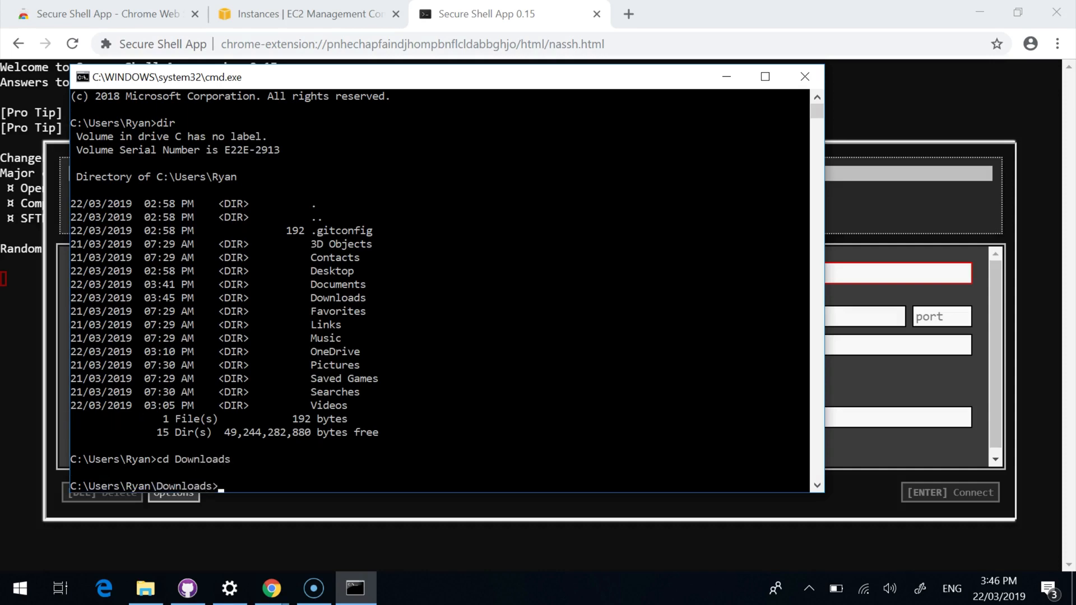
pyautogui.write('dir')
pyautogui.press('Return')
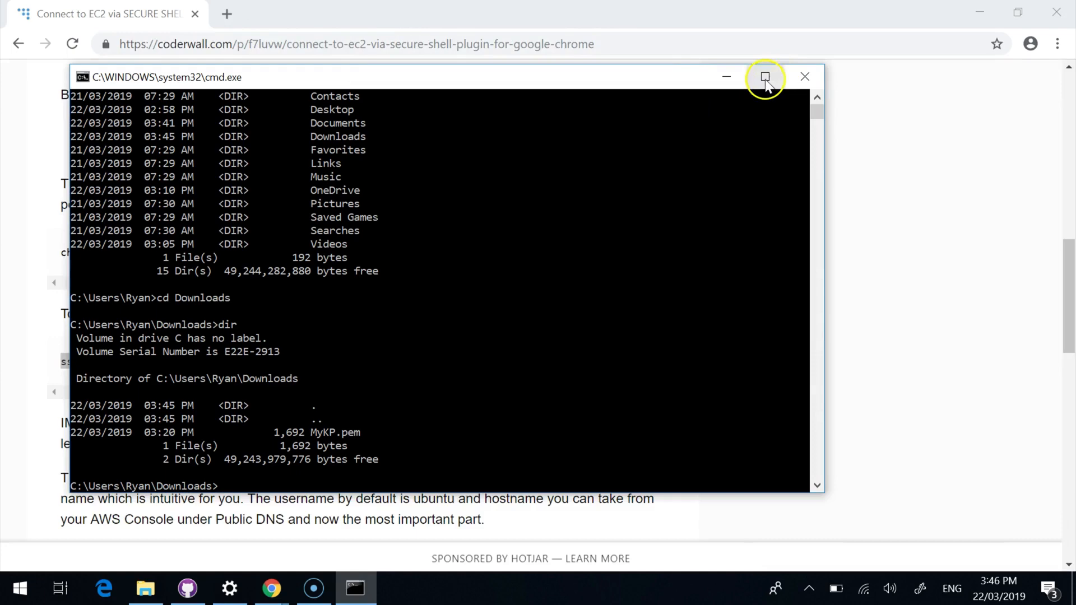
# Maximize the command prompt and generate the public key MyKP.pub from MyKP.pem with ssh-keygen -y -f.
pyautogui.click(765, 76)
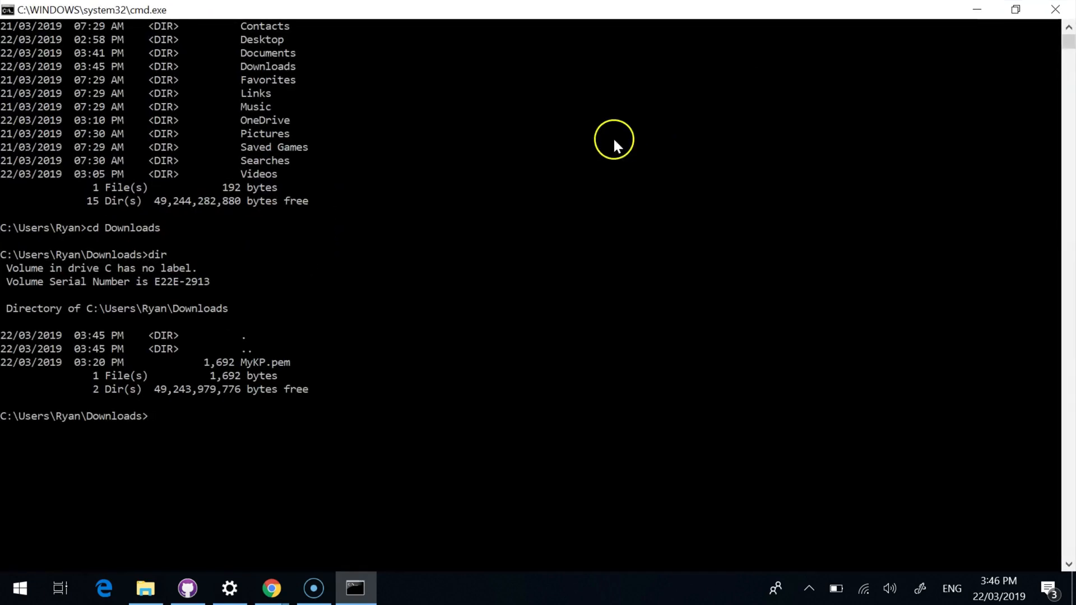
pyautogui.click(179, 442)
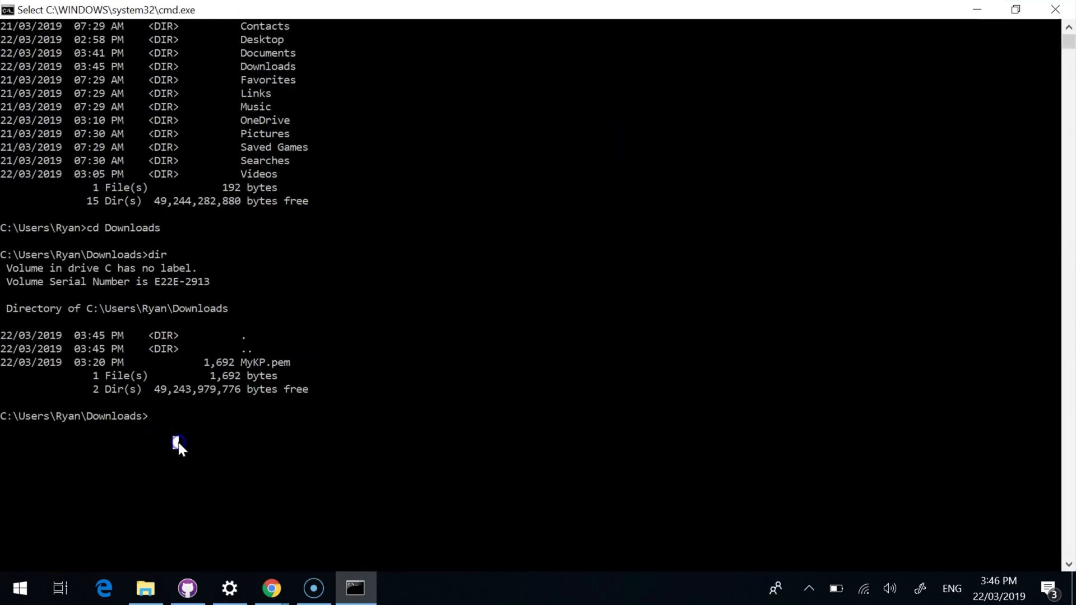
pyautogui.write('s')
pyautogui.press('BackSpace')
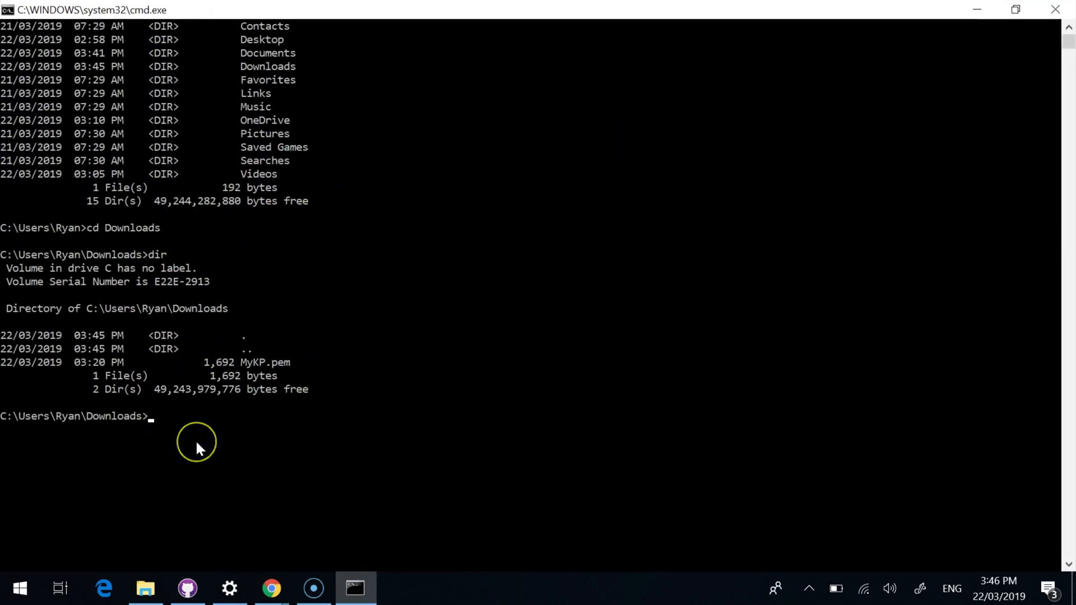
pyautogui.rightClick(196, 443)
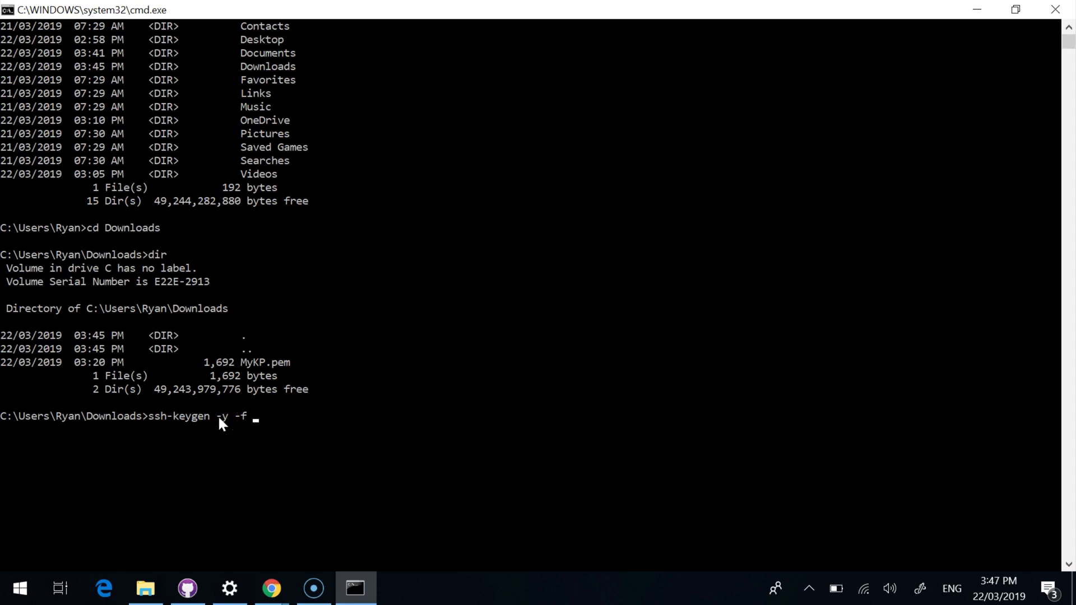
pyautogui.write('MyKP.pem >')
pyautogui.click(230, 430)
pyautogui.write('My')
pyautogui.click(241, 438)
pyautogui.write('KP.pub')
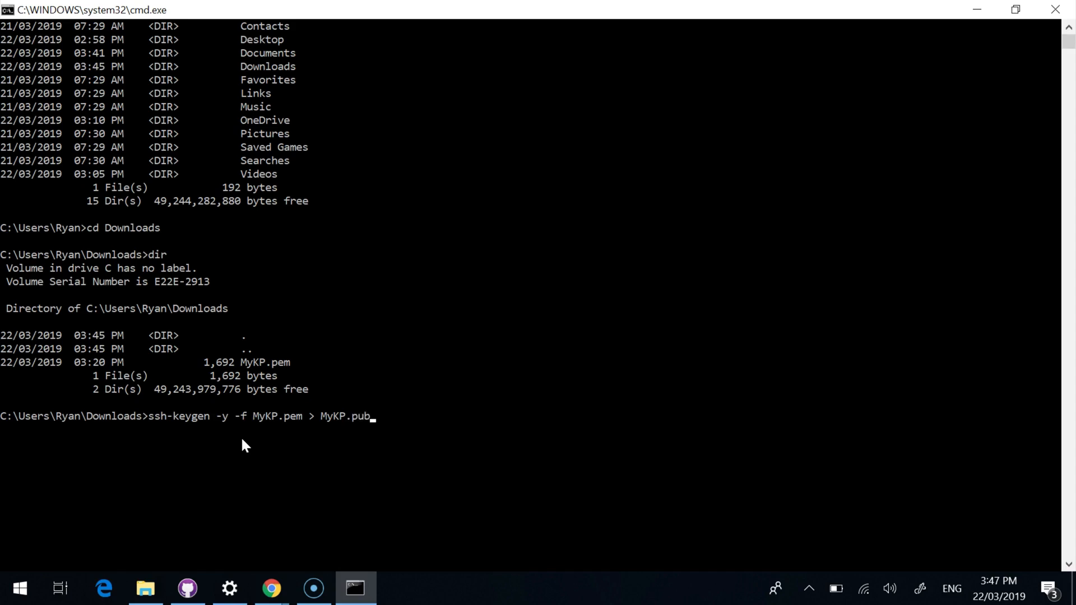
pyautogui.press('Return')
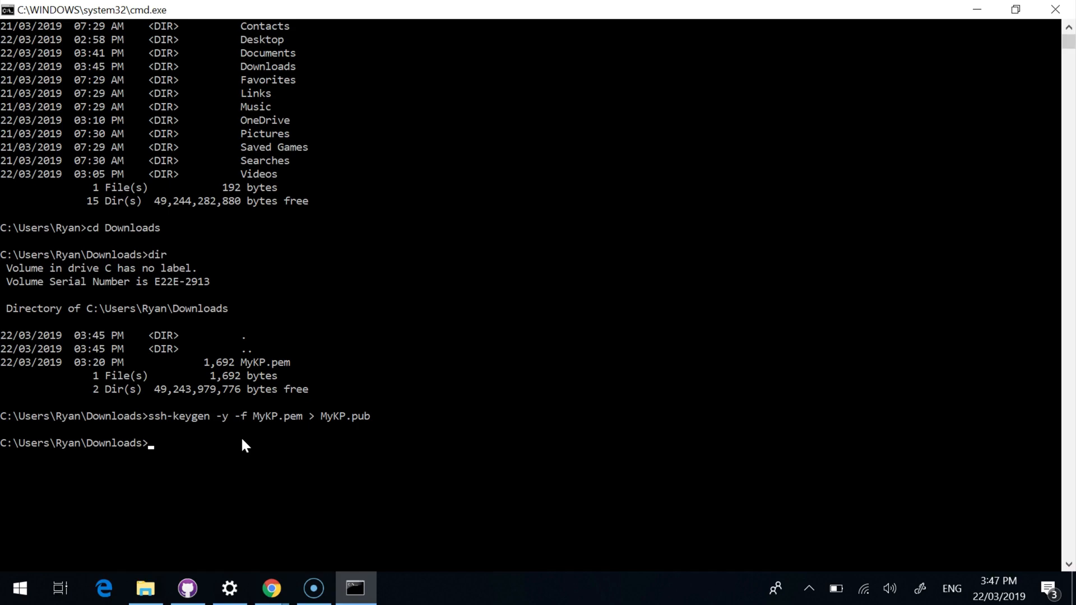
# List the Downloads directory and rename MyKP.pem to MyKP with the ren command.
pyautogui.write('dir')
pyautogui.press('Return')
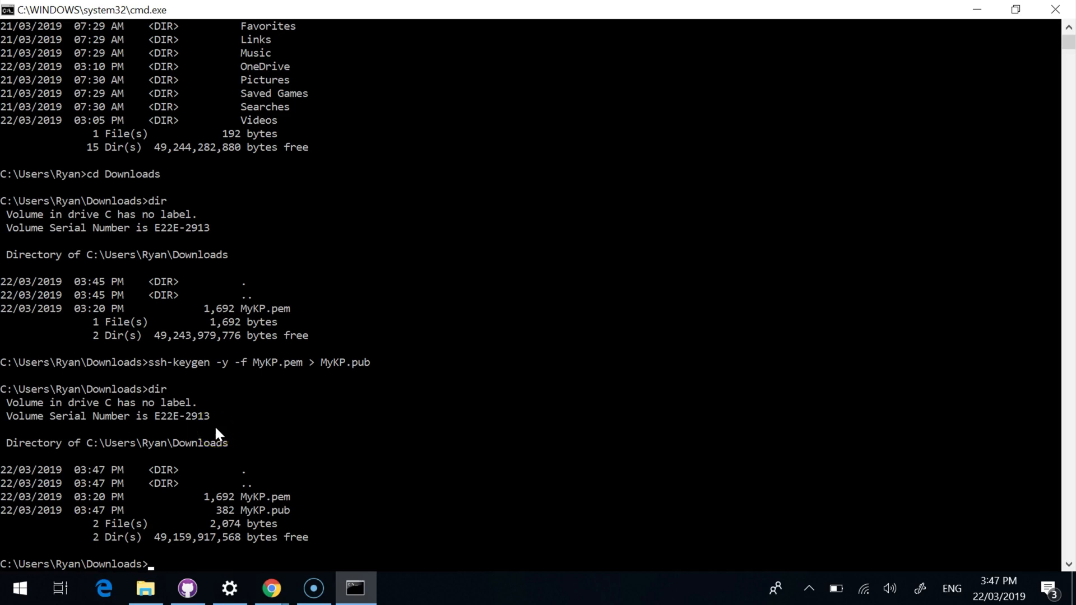
pyautogui.write('ren MyKP.pem MyKP')
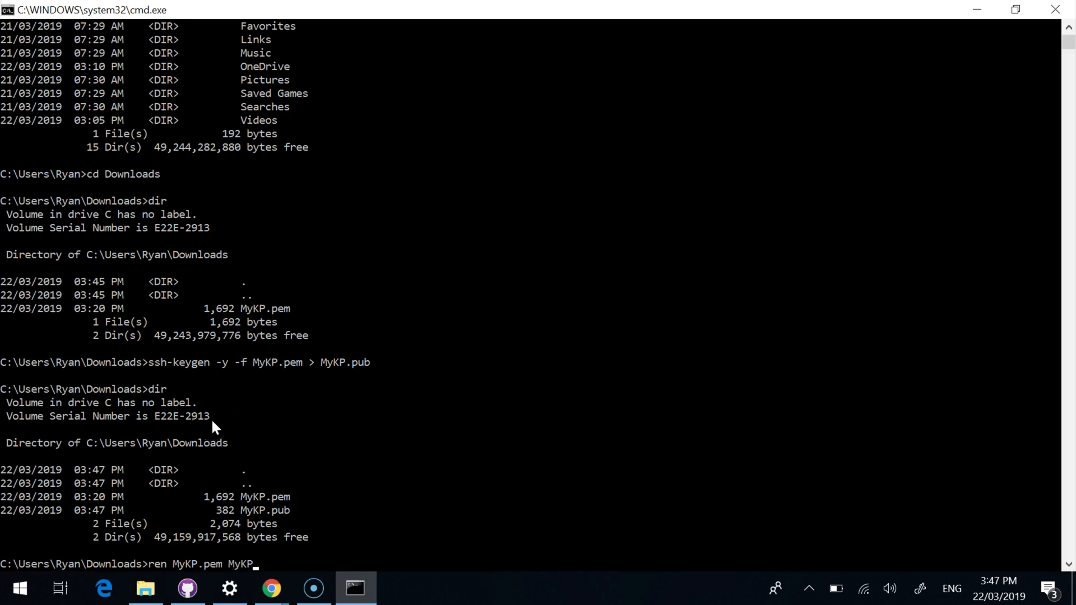
pyautogui.press('Return')
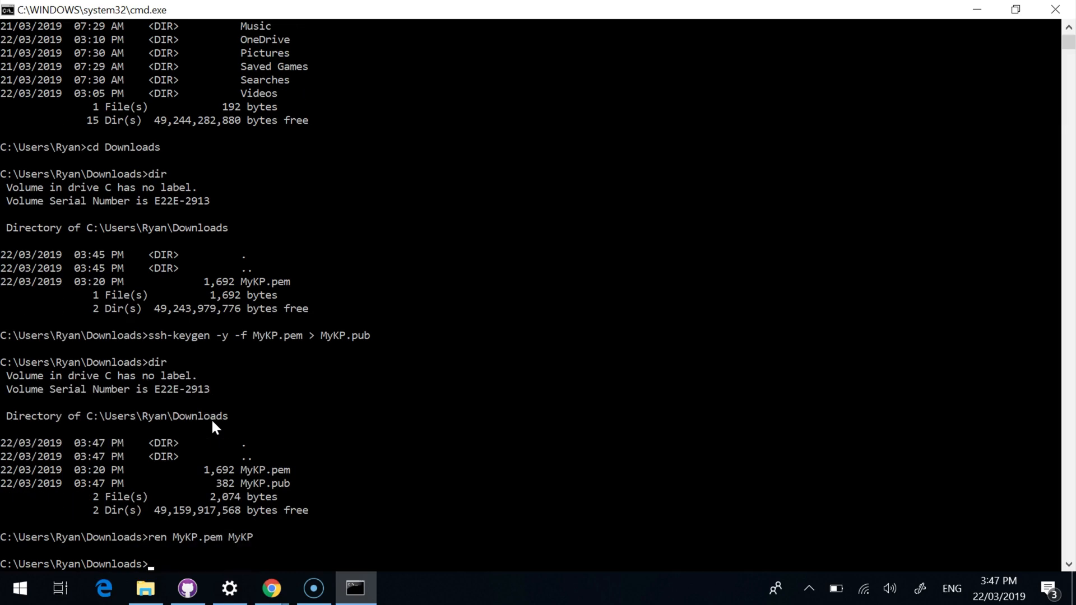
# Switch back to the Secure Shell App connection window in Chrome.
pyautogui.hotkey('alt', 'Tab')
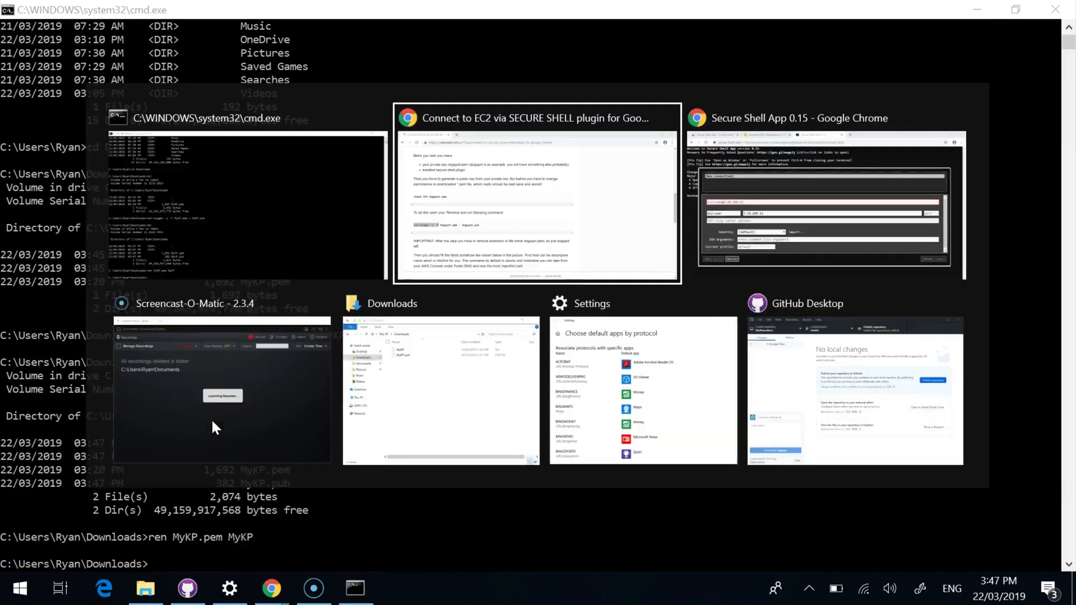
pyautogui.press('Tab')
pyautogui.press('Tab')
pyautogui.press('Tab')
pyautogui.press('Tab')
pyautogui.press('Tab')
pyautogui.press('Tab')
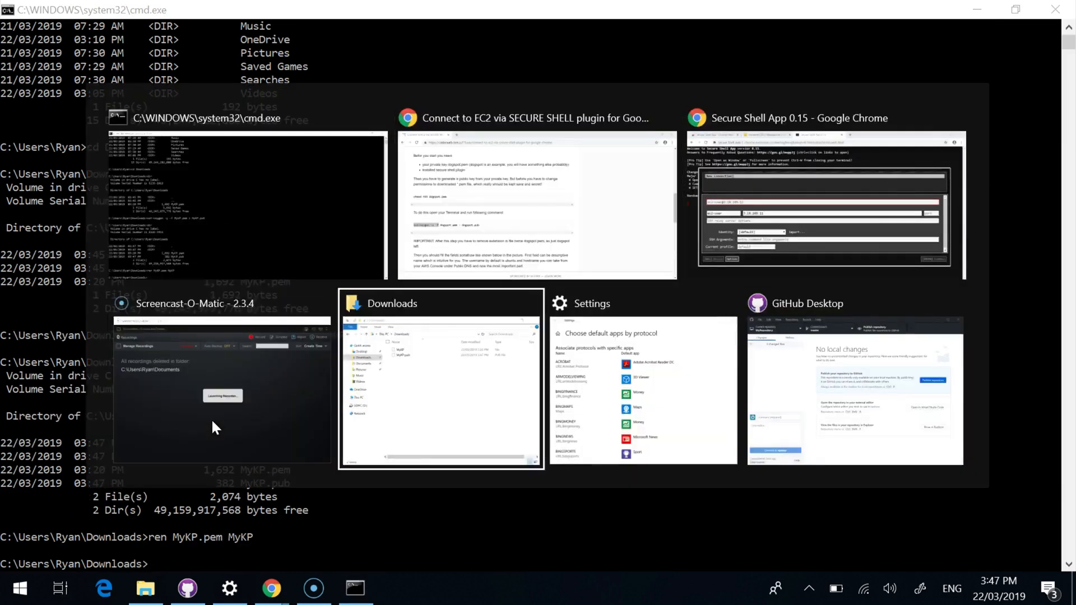
pyautogui.press('Tab')
pyautogui.press('Tab')
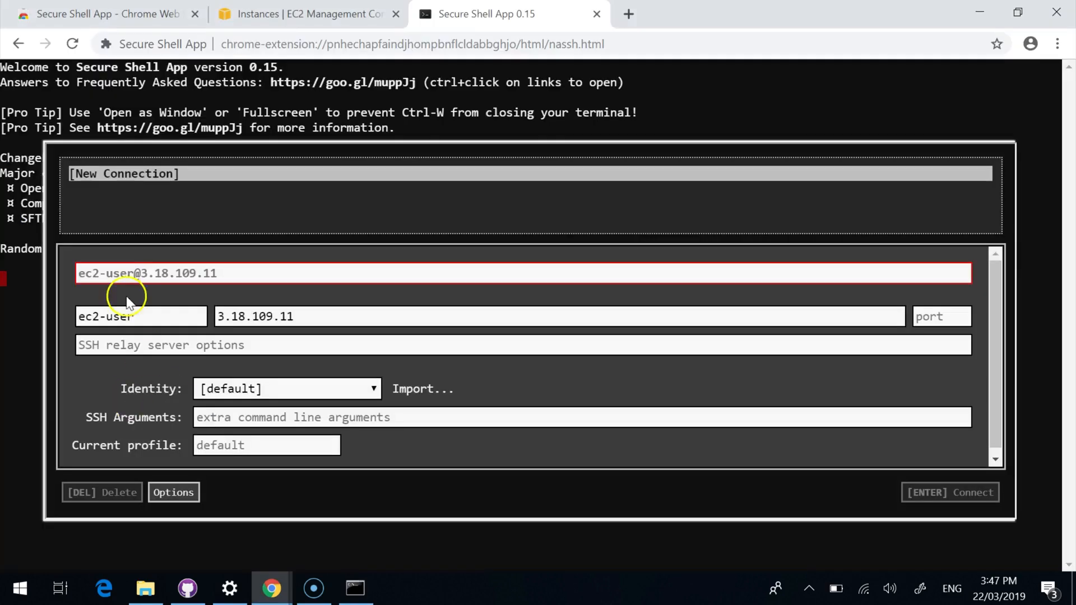
# Import the key files MyKP and MyKP.pub from the Downloads folder as the connection's identity.
pyautogui.click(408, 388)
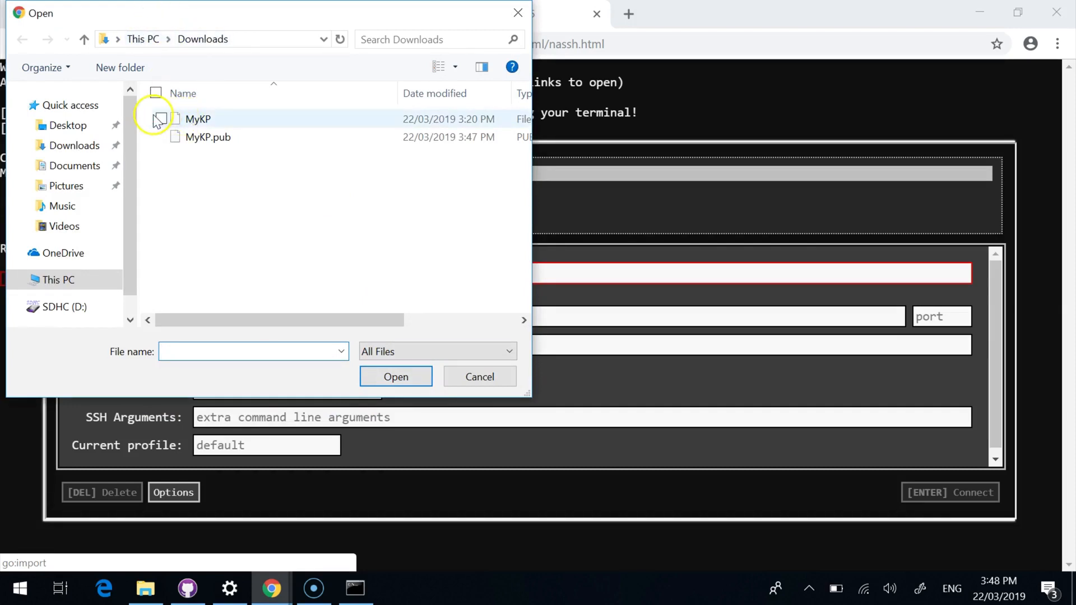
pyautogui.click(160, 119)
pyautogui.click(161, 137)
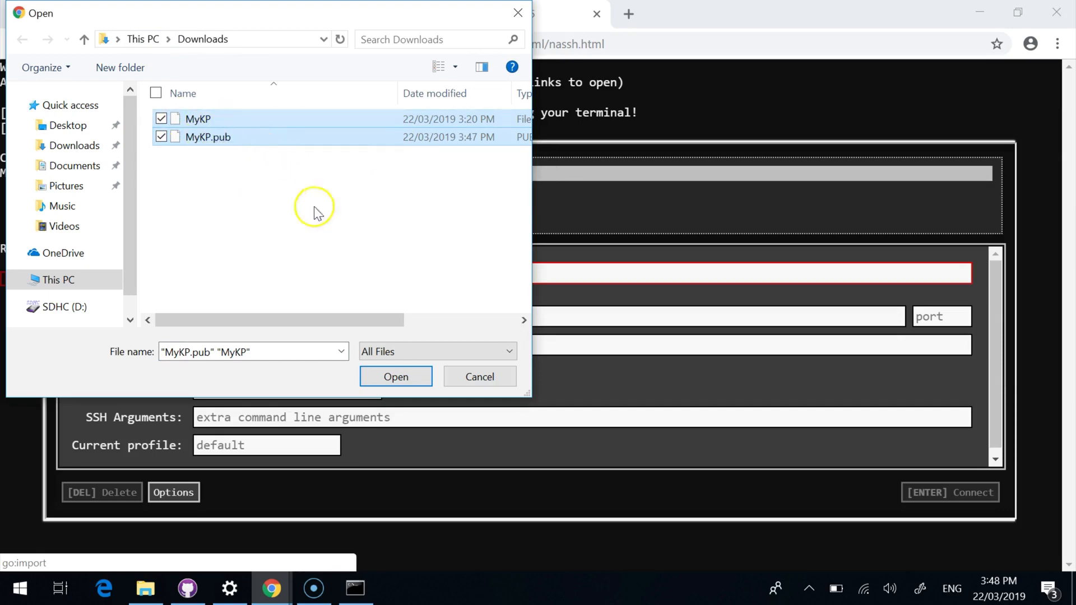
pyautogui.click(398, 377)
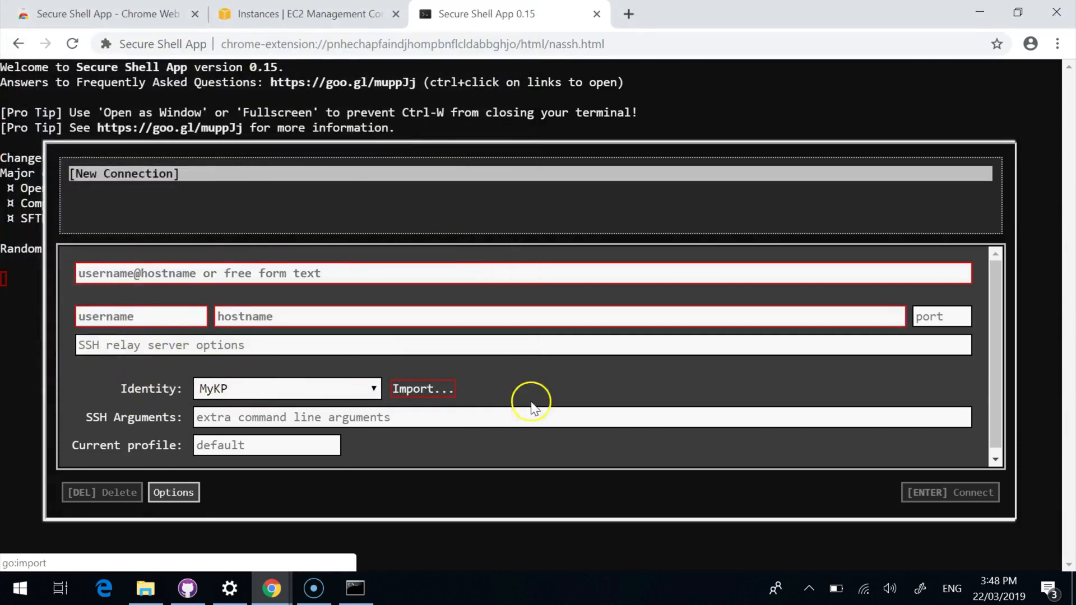
pyautogui.click(120, 274)
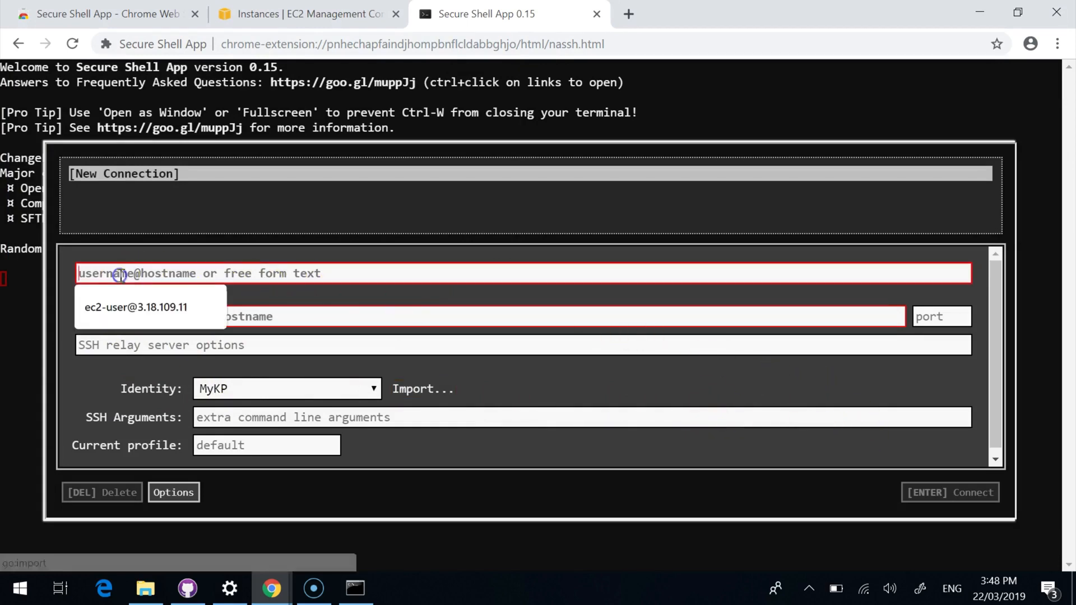
pyautogui.click(137, 308)
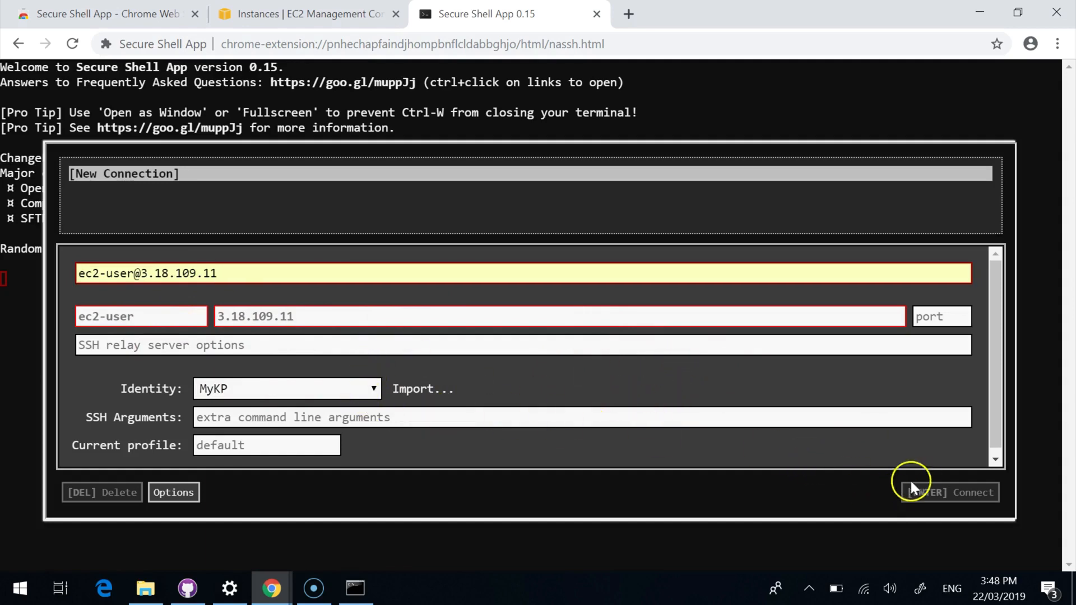
pyautogui.press('Return')
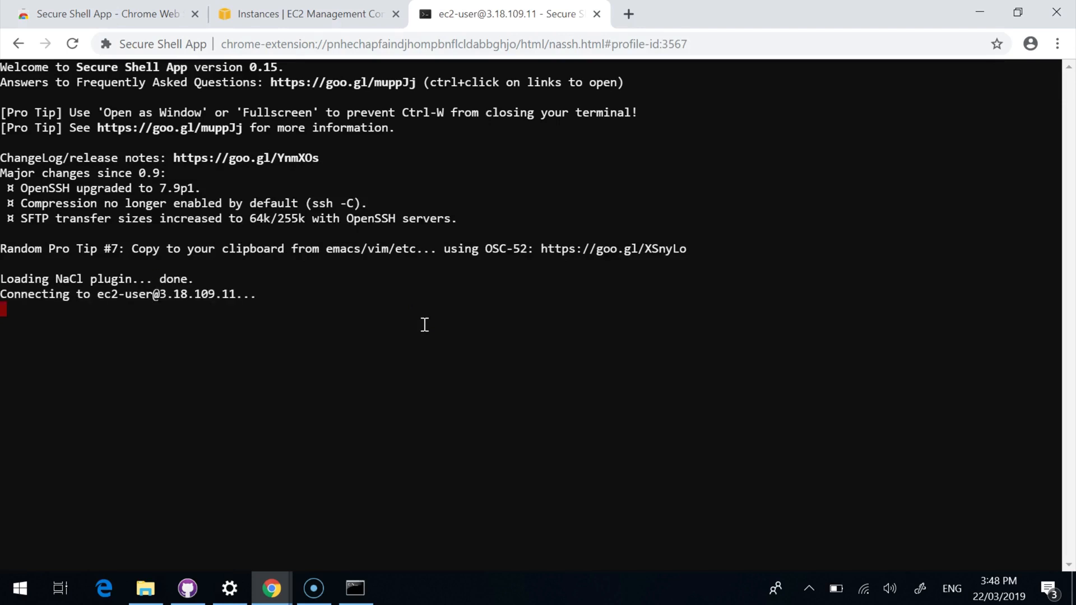
pyautogui.click(405, 312)
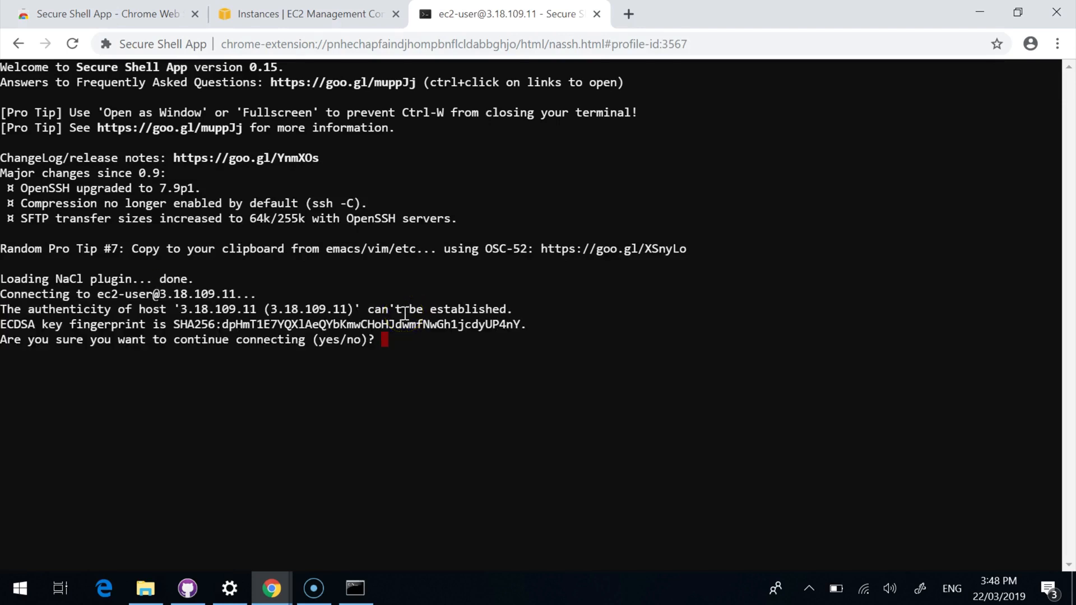
pyautogui.write('yes')
pyautogui.press('Return')
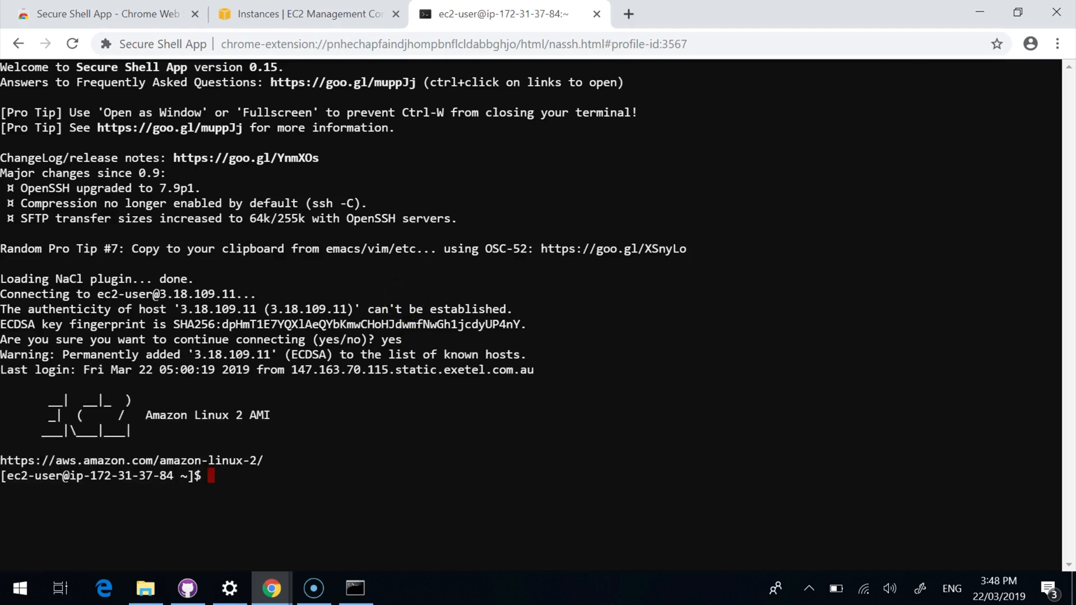
# Switch to the root user with sudo su and clear the terminal screen.
pyautogui.click(402, 299)
pyautogui.write('sudo')
pyautogui.click(401, 299)
pyautogui.write('su')
pyautogui.press('Return')
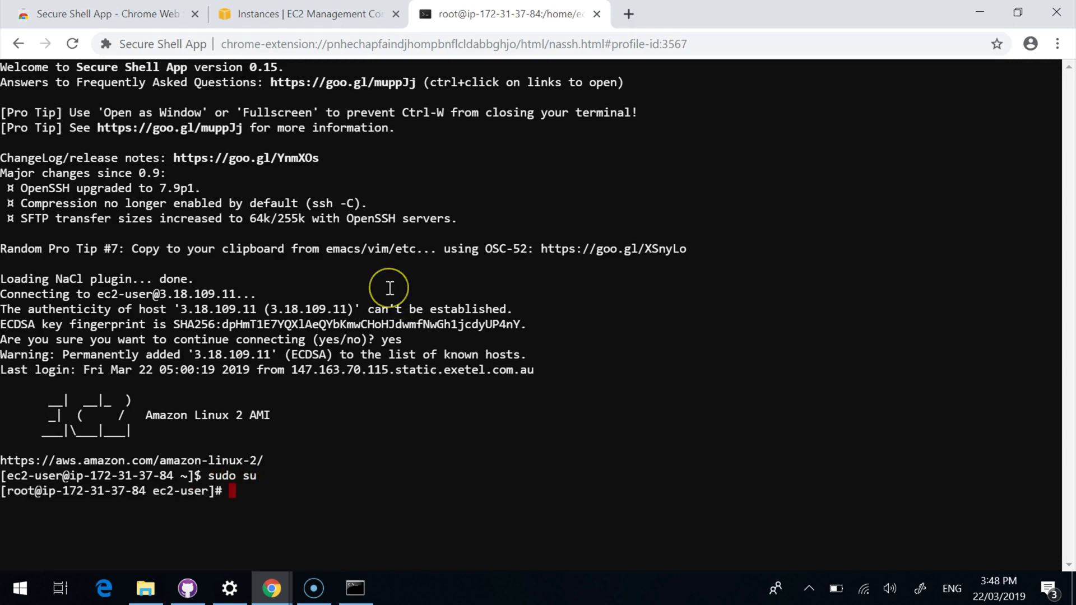
pyautogui.write('clear')
pyautogui.press('Return')
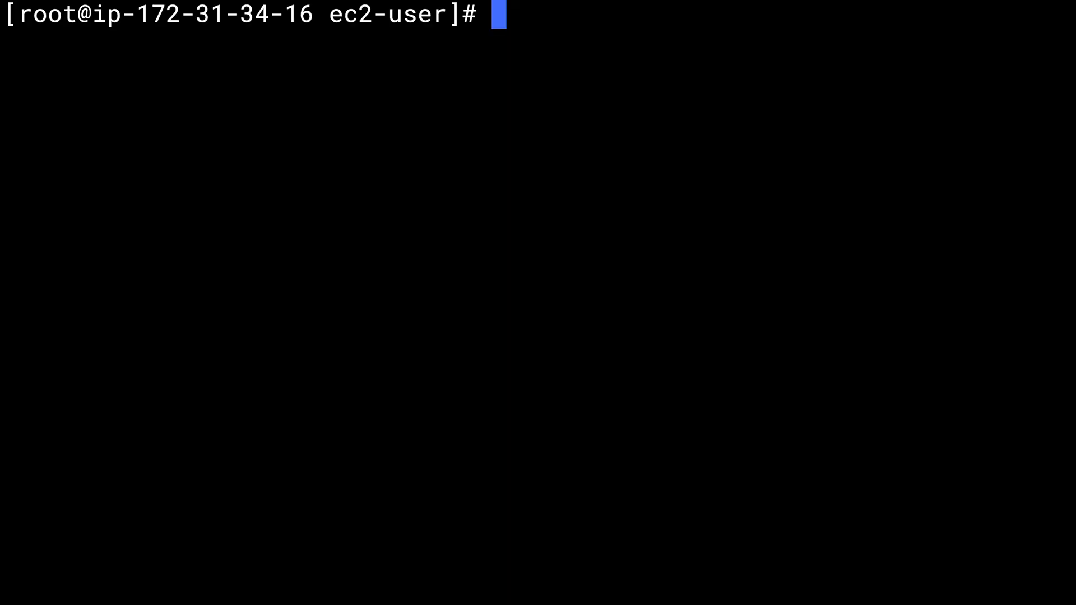
# Update the instance's packages with yum update -y and install Apache with yum install httpd -y.
pyautogui.write('yum update')
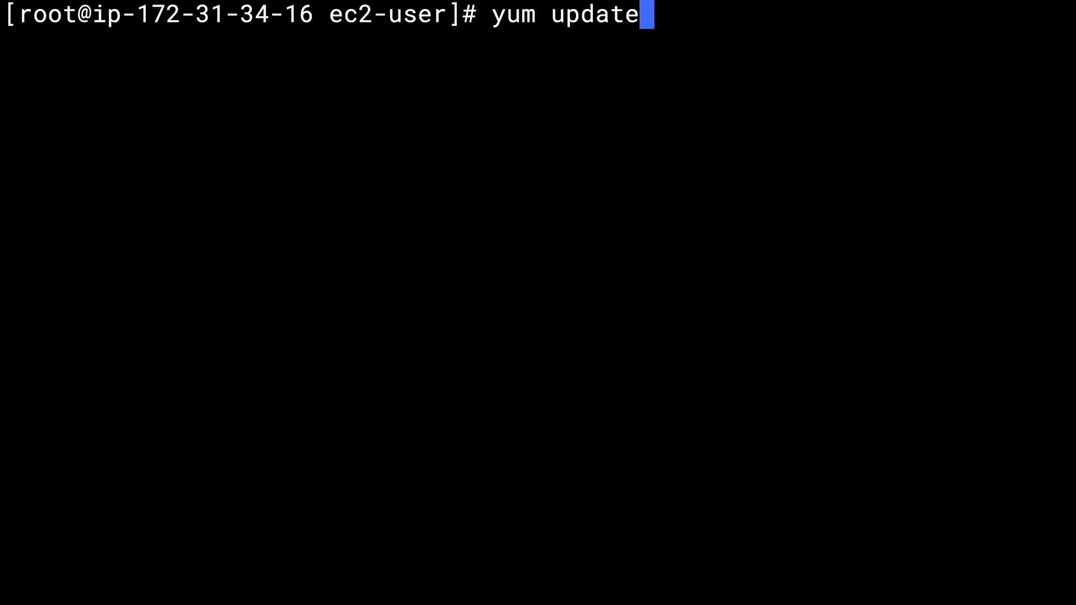
pyautogui.write(' -y')
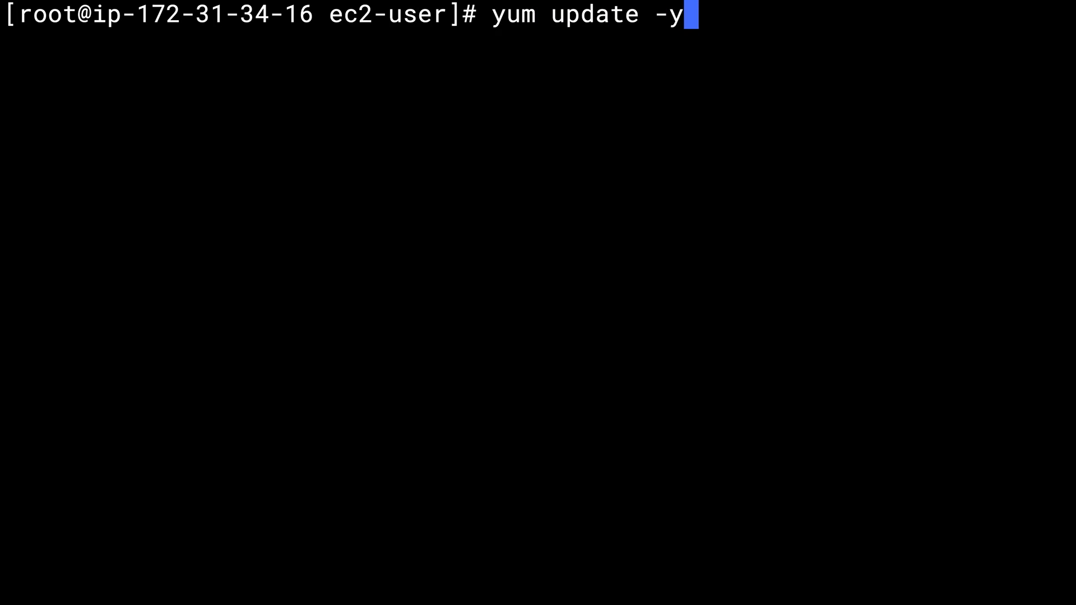
pyautogui.press('Return')
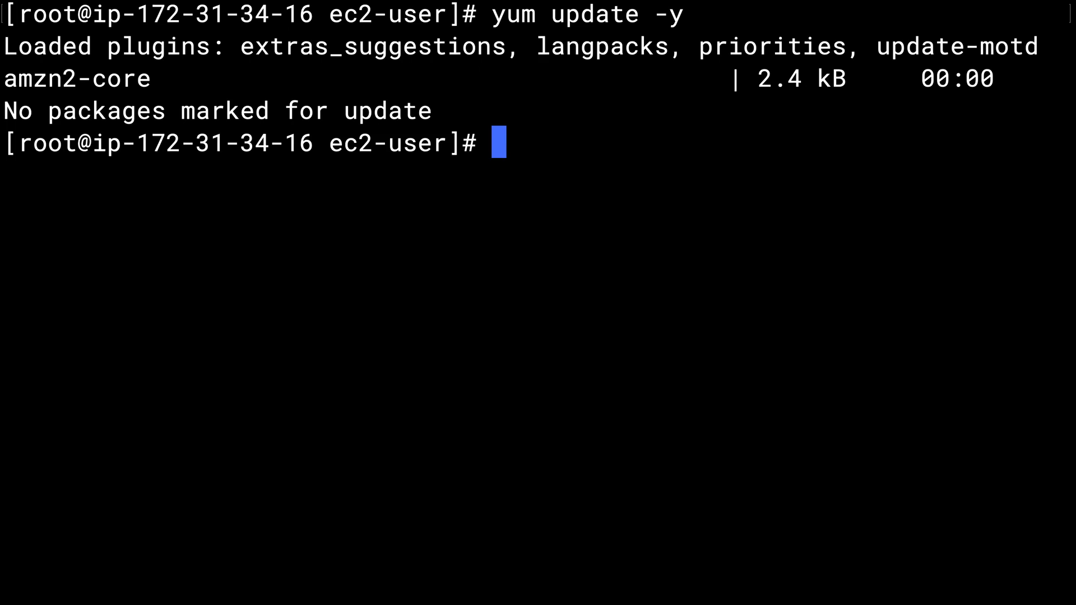
pyautogui.write('yum install')
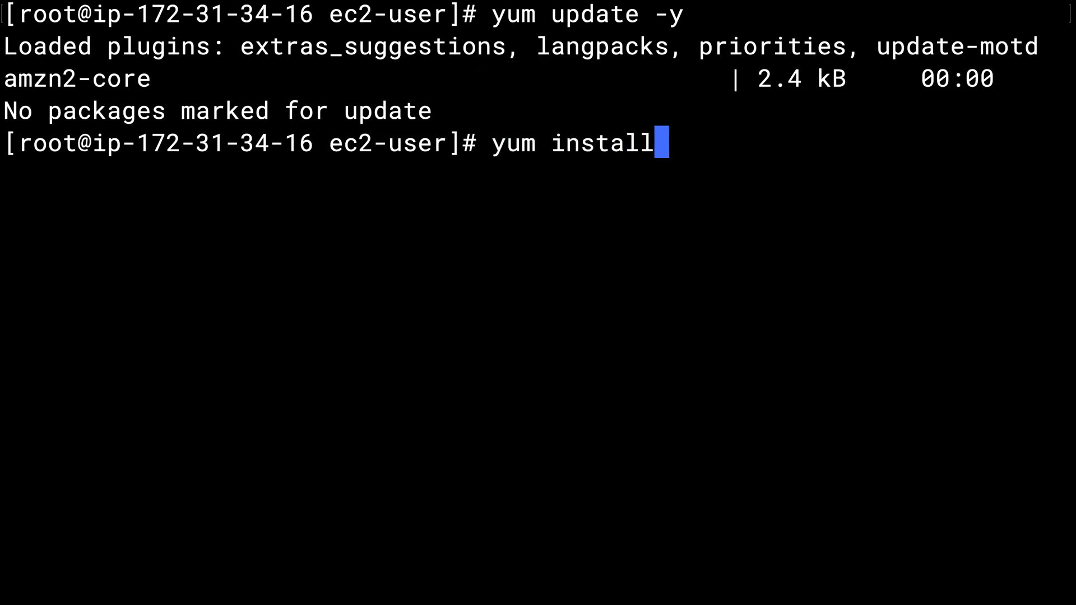
pyautogui.write(' httpd -y')
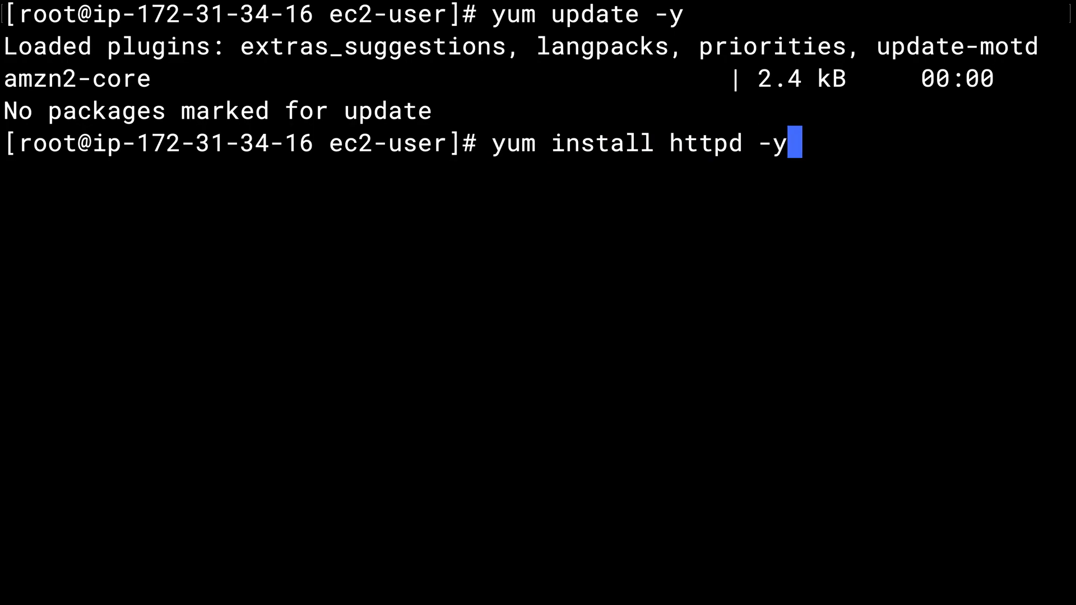
pyautogui.press('Return')
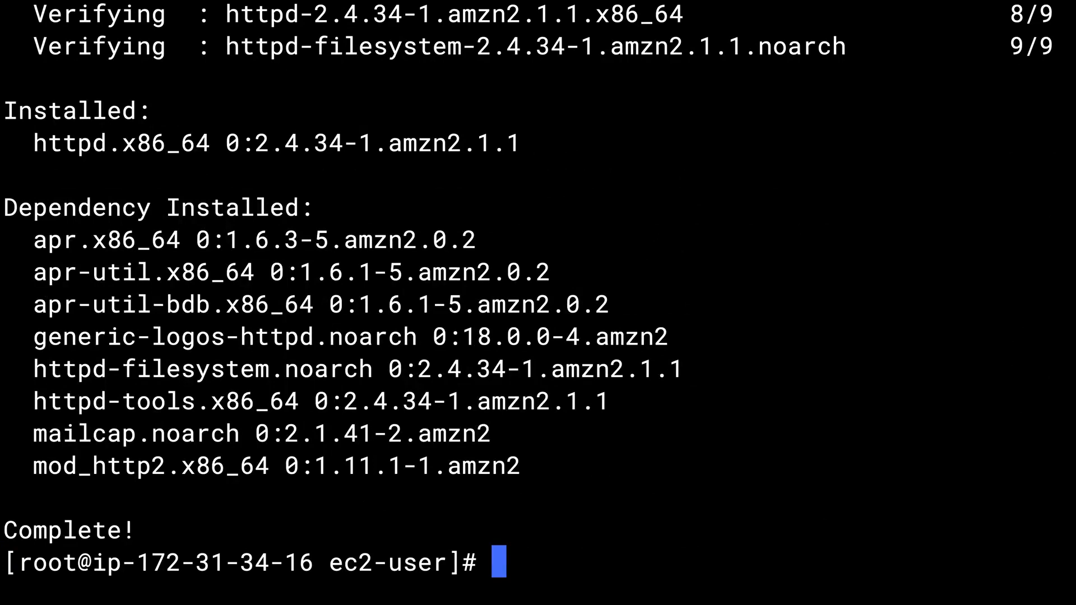
# Change into the /var/www/html directory and clear the terminal screen.
pyautogui.write('cd /va')
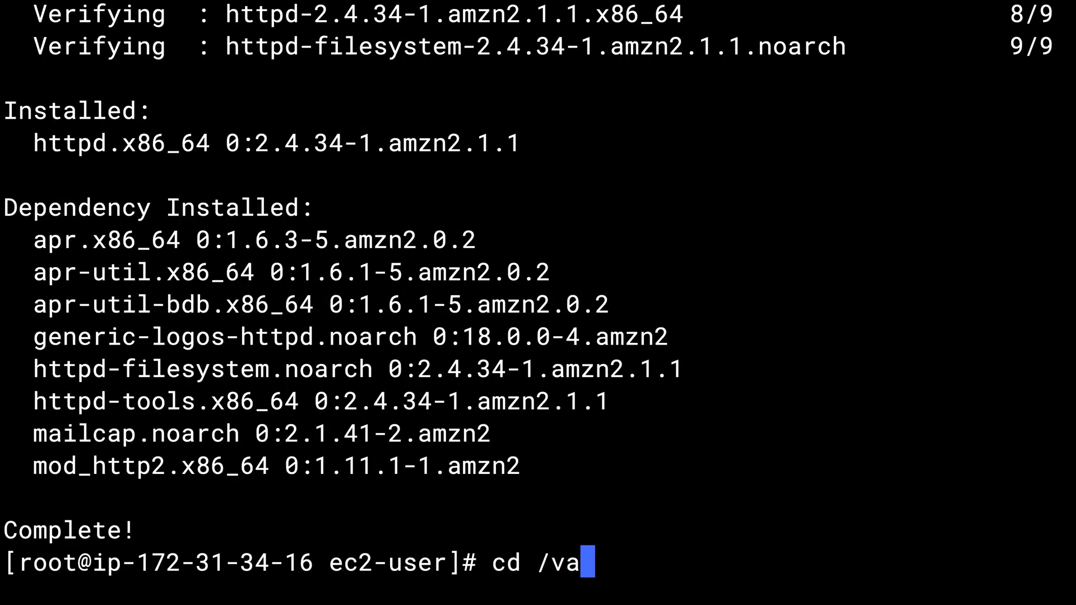
pyautogui.write('r/www/')
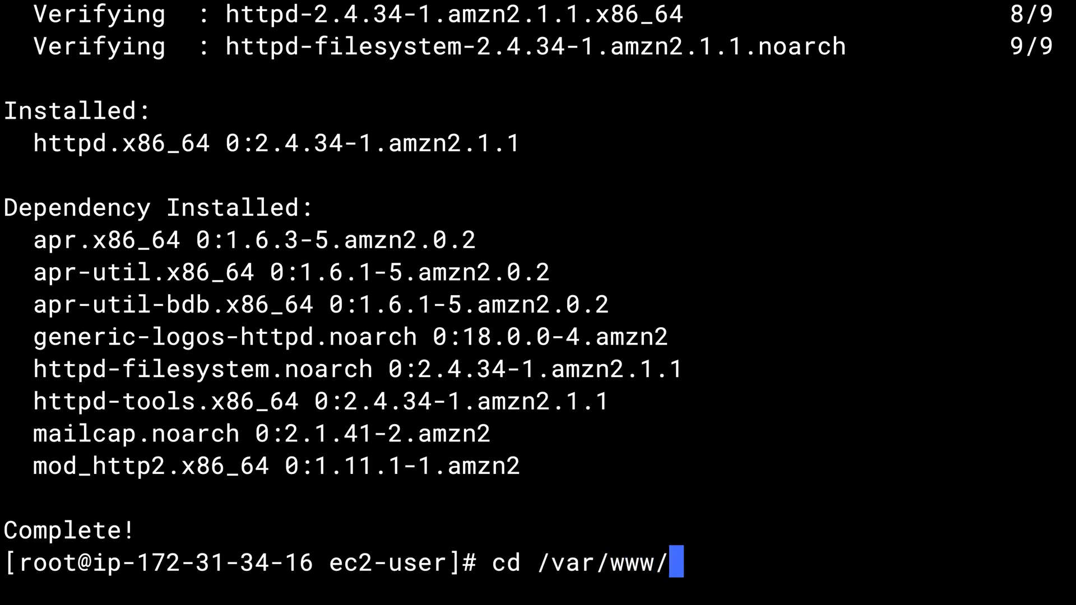
pyautogui.write('html')
pyautogui.press('Return')
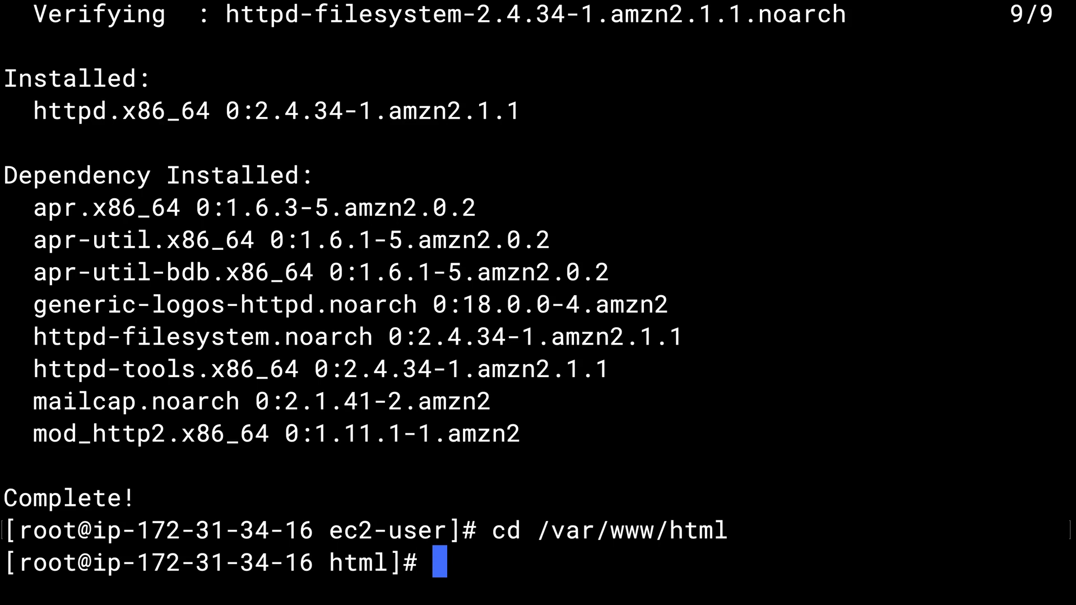
pyautogui.write('clear')
pyautogui.press('Return')
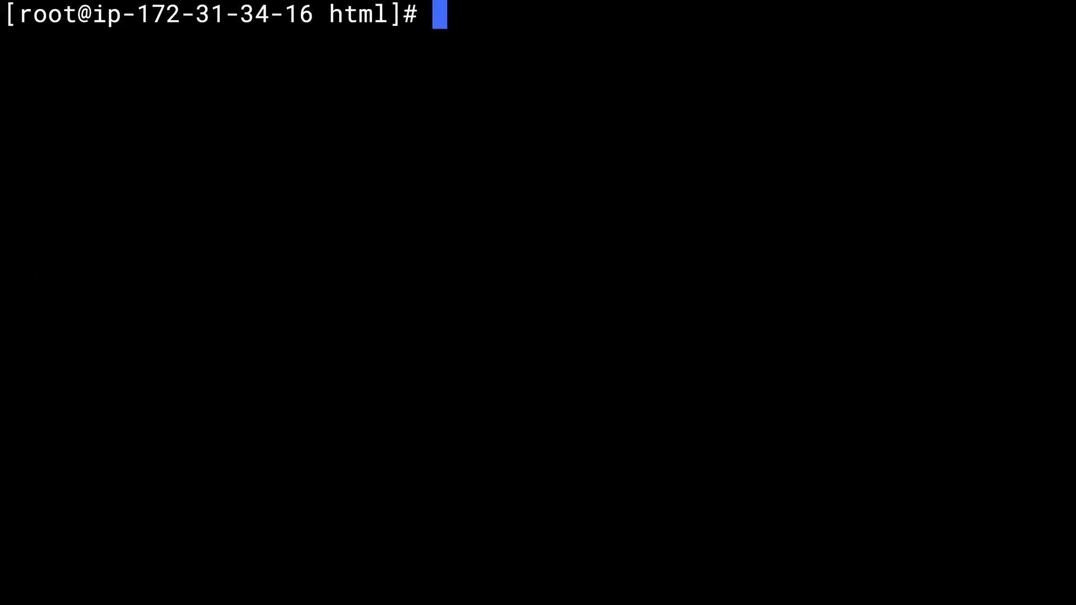
# Open a new file named index.html in the nano editor.
pyautogui.write('nano ')
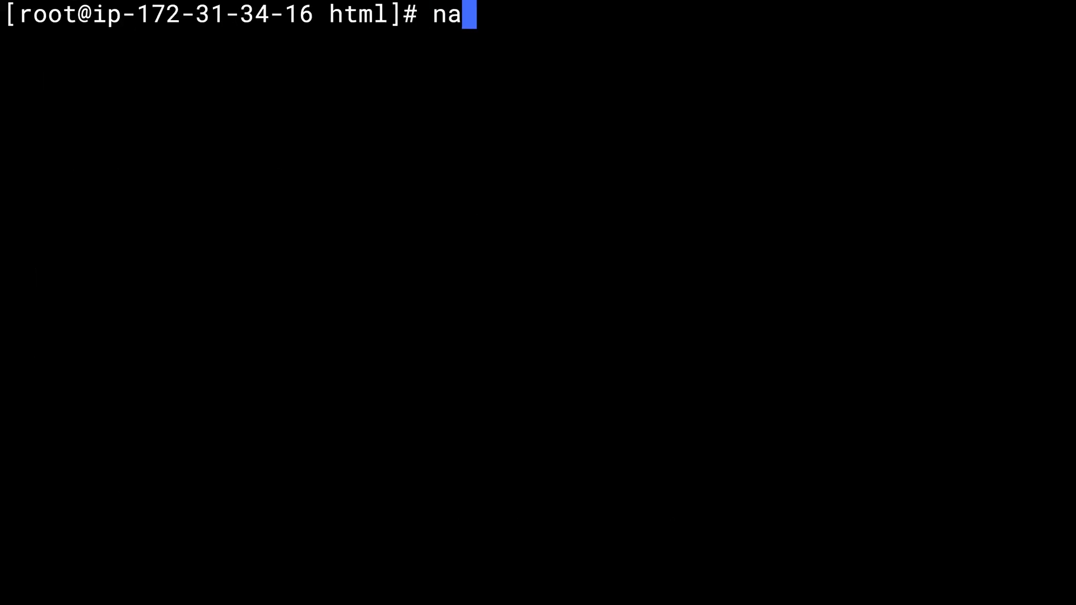
pyautogui.write('inde')
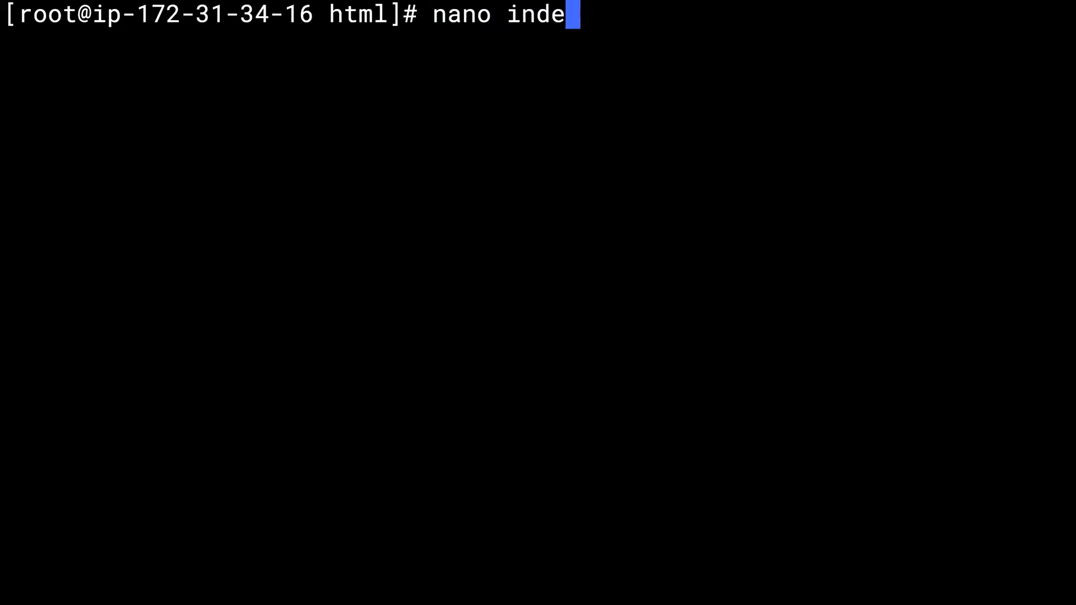
pyautogui.write('x.html')
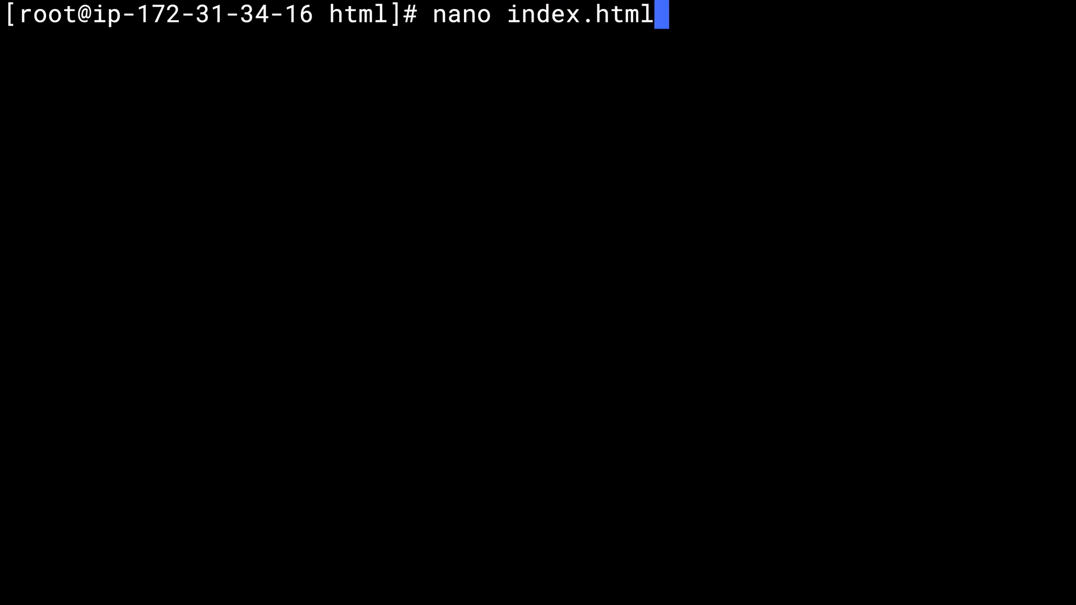
pyautogui.press('Return')
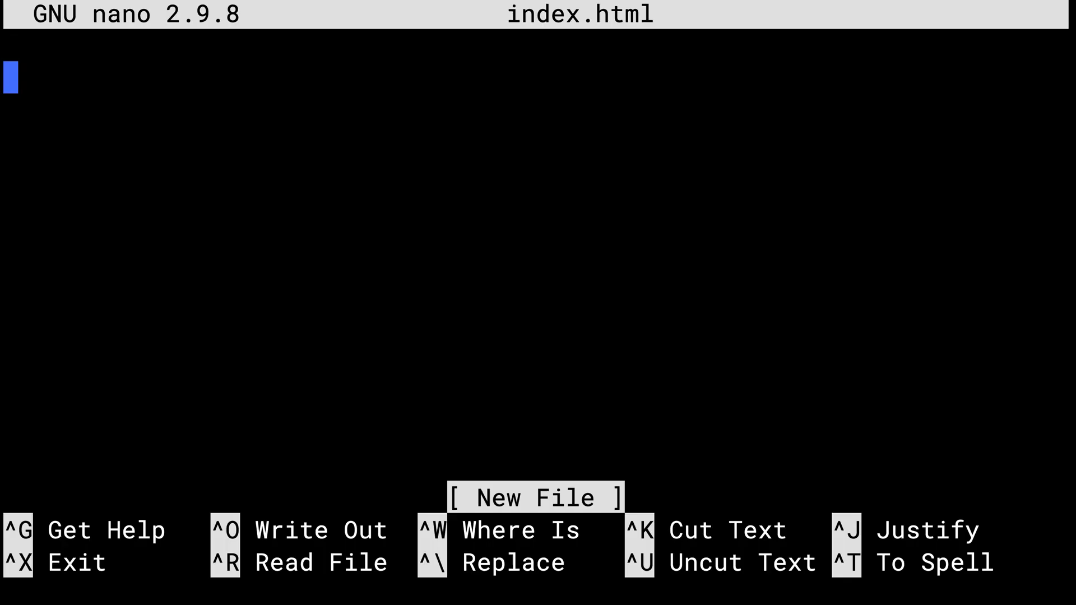
# Write the page content <html><h1>Hello Cloud Gurus</h1></html> in index.html.
pyautogui.write('<html>')
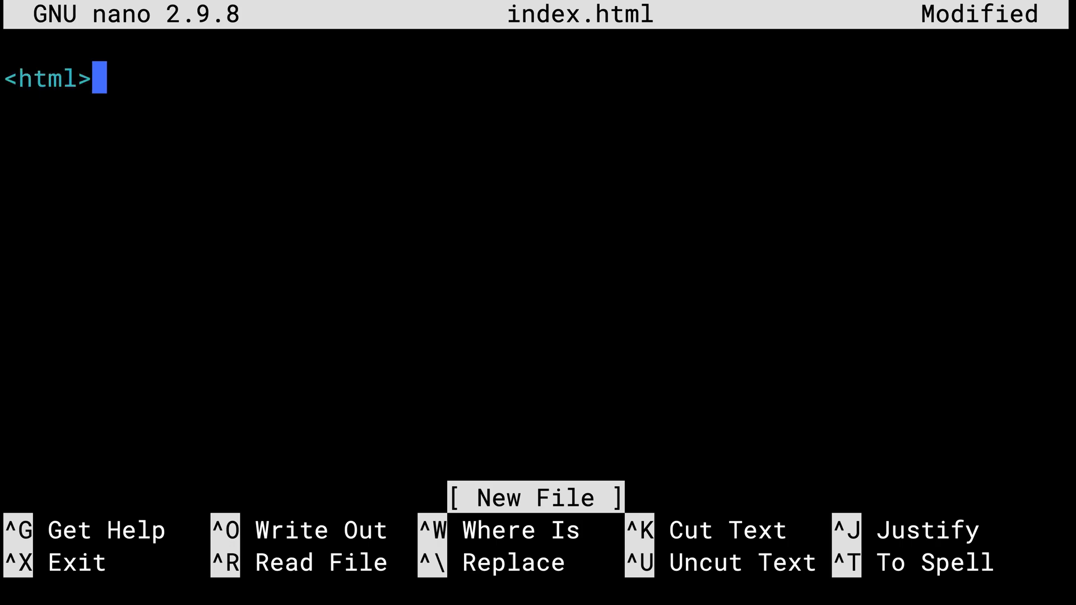
pyautogui.write('M')
pyautogui.press('BackSpace')
pyautogui.write('<h1>')
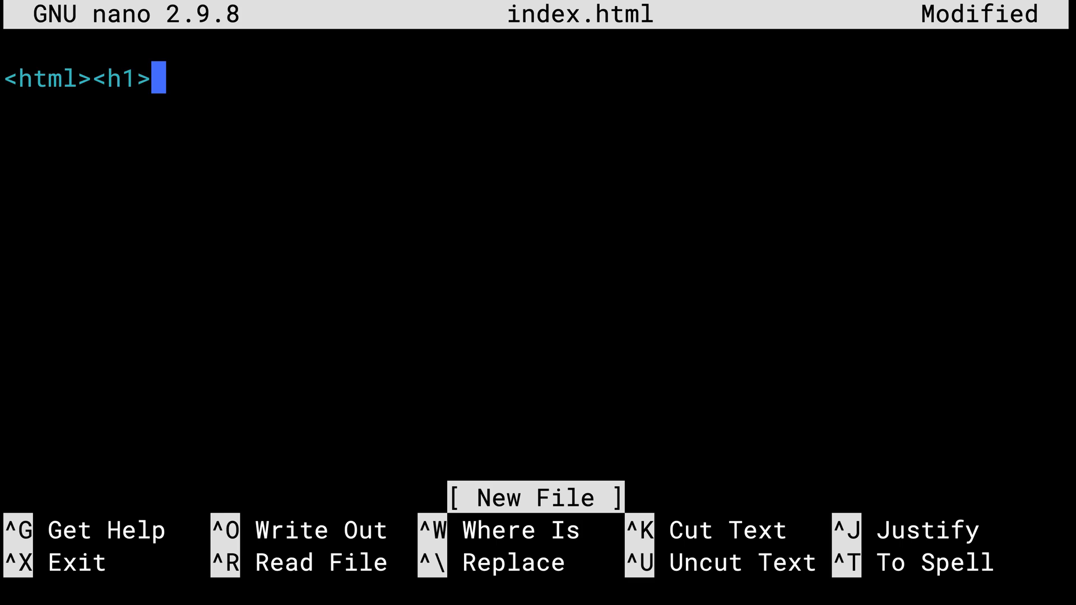
pyautogui.write('Hello')
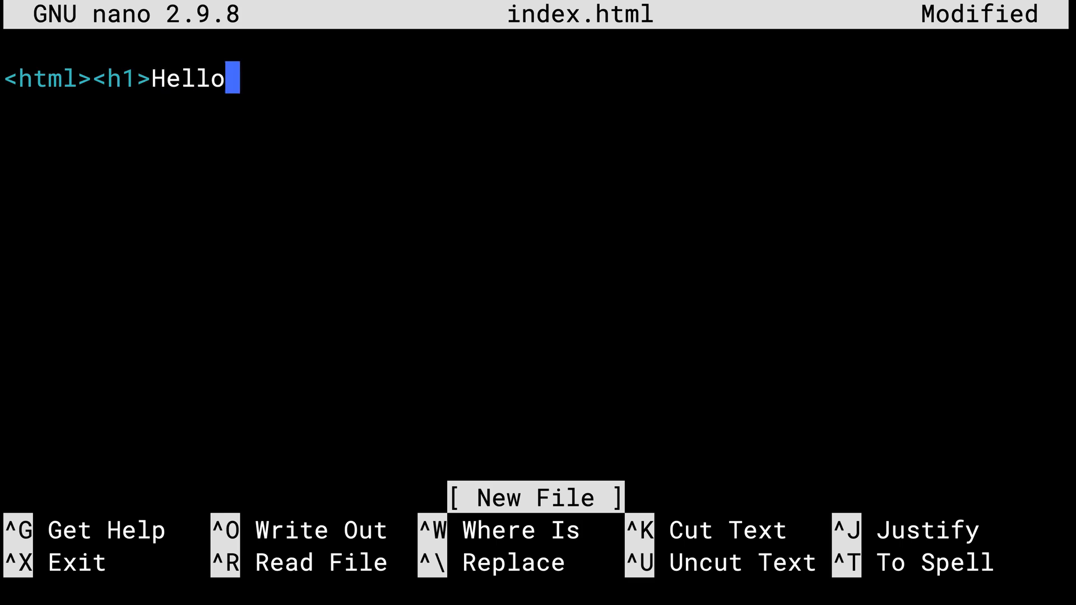
pyautogui.write(' Cloud Gurus')
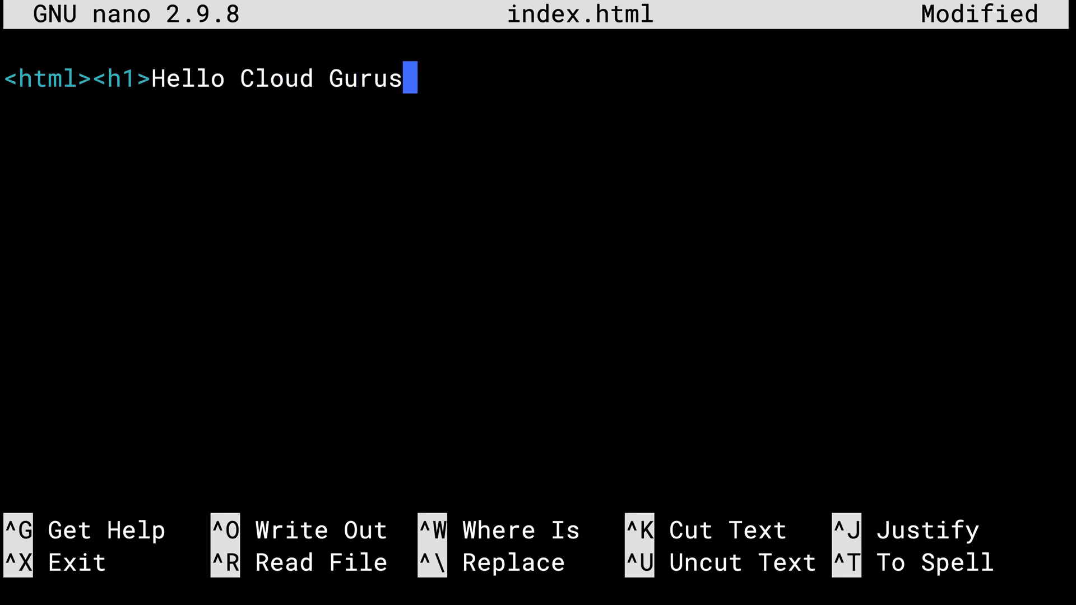
pyautogui.write('</h1><')
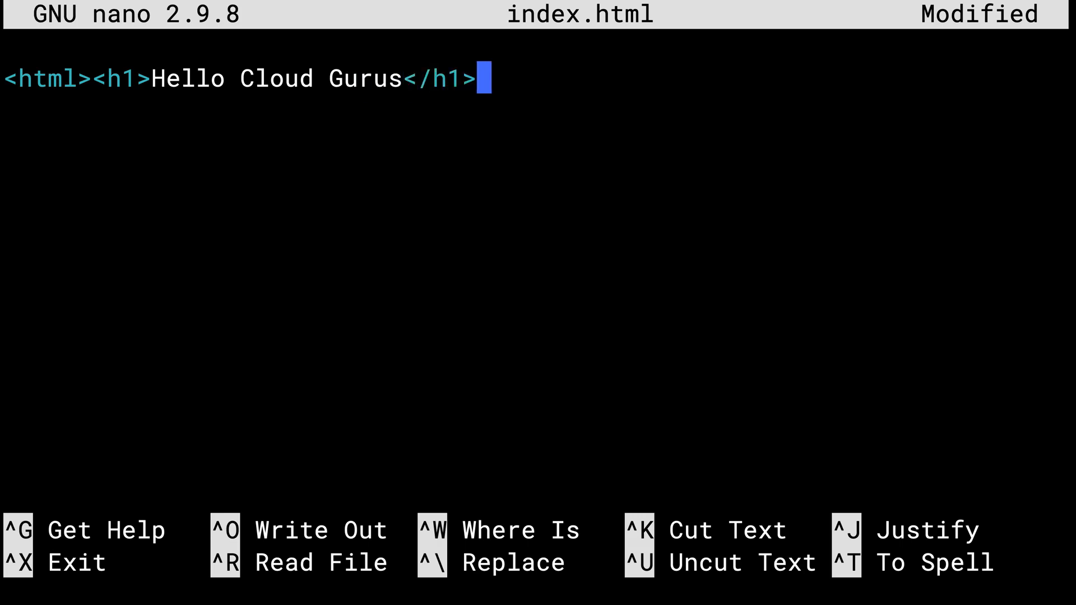
pyautogui.write('/htmlk')
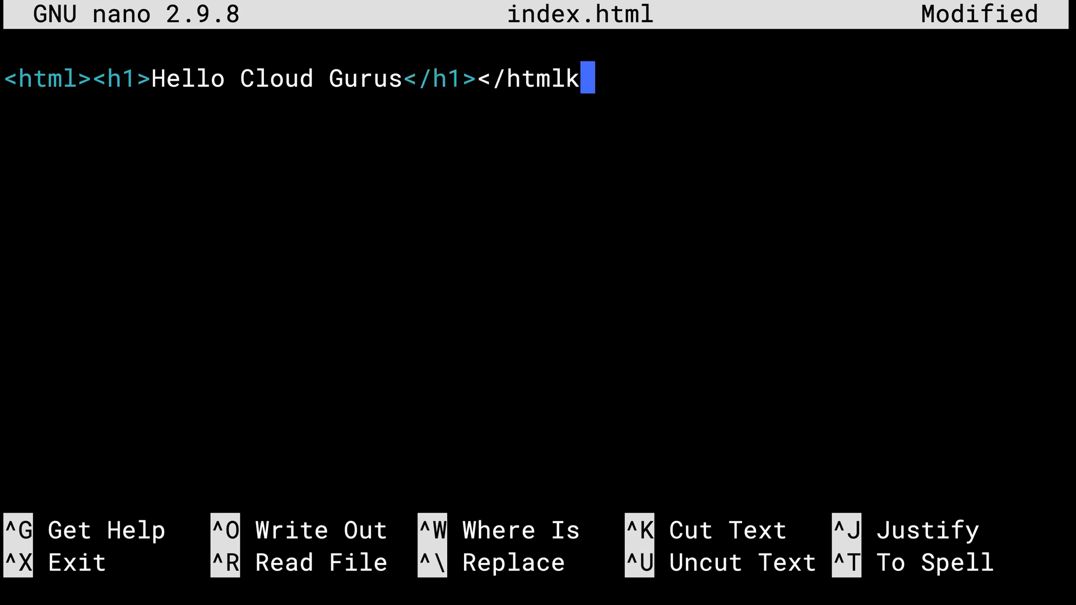
pyautogui.press('BackSpace')
pyautogui.write('>')
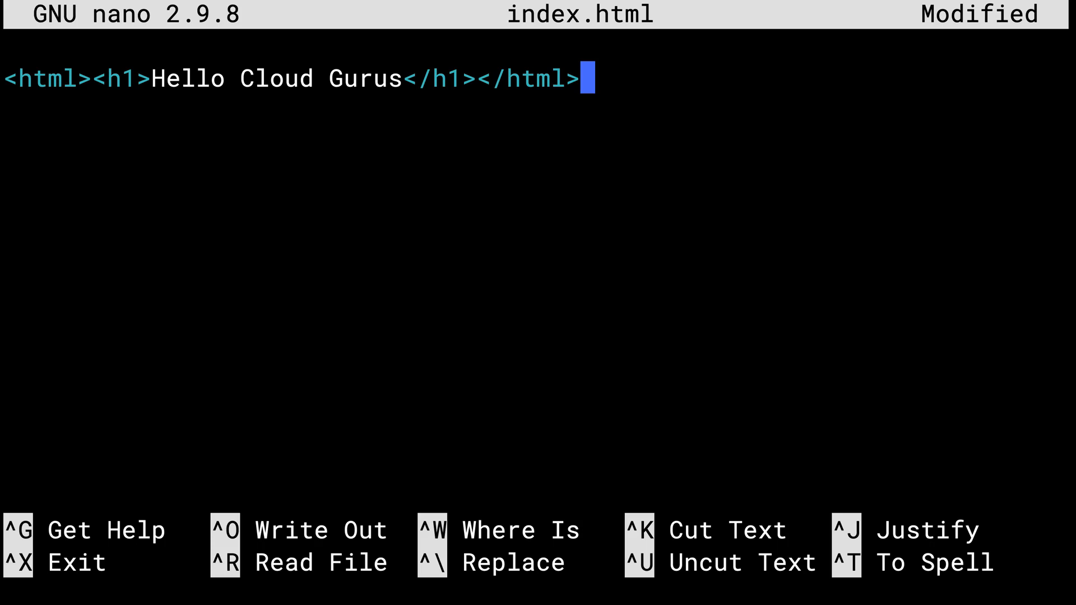
# Save index.html under the same name, exit nano and list the html directory's contents.
pyautogui.hotkey('ctrl', 'x')
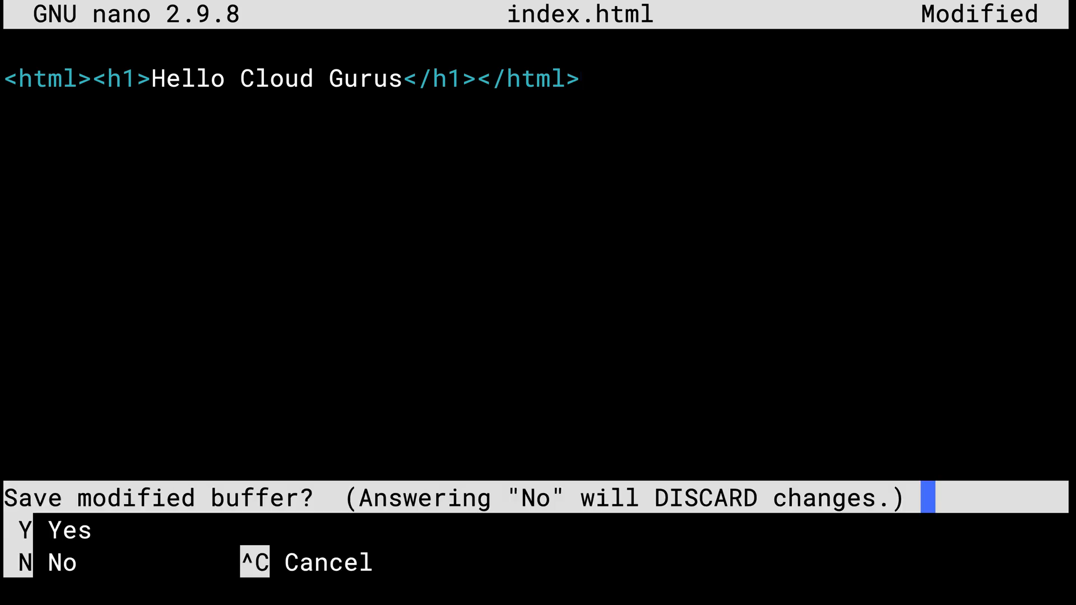
pyautogui.press('y')
pyautogui.press('Return')
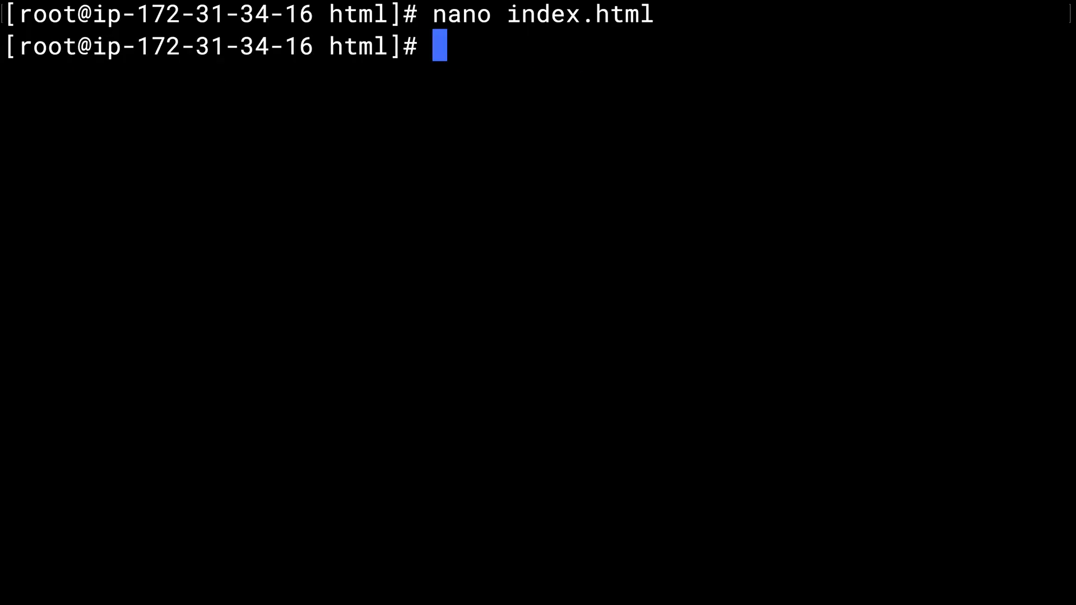
pyautogui.write('ls')
pyautogui.press('Return')
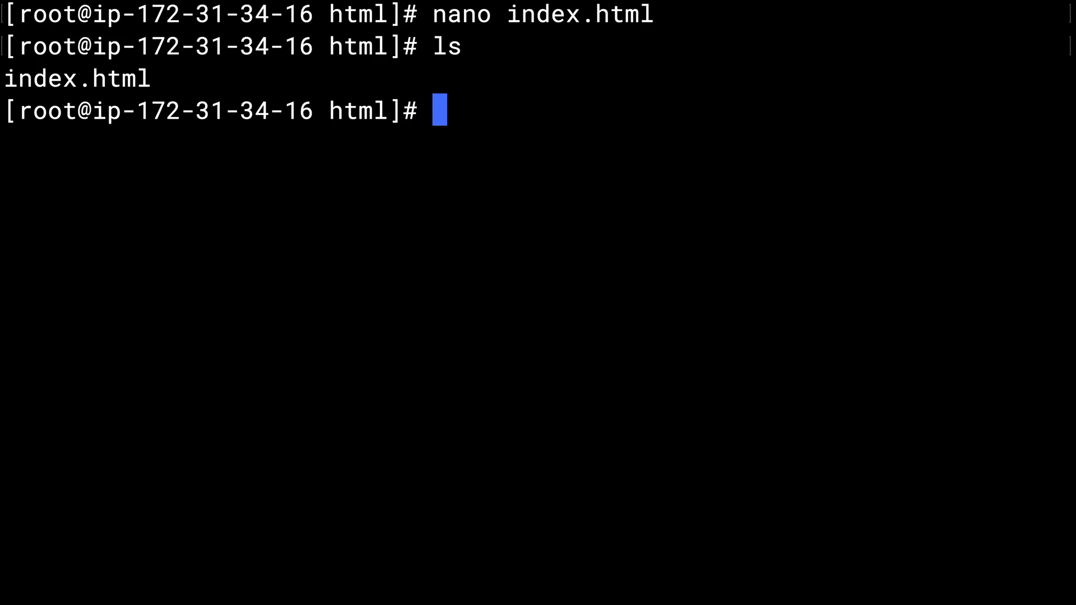
# Start the Apache service with service httpd start and enable automatic startup at boot with chkconfig on.
pyautogui.write('ser')
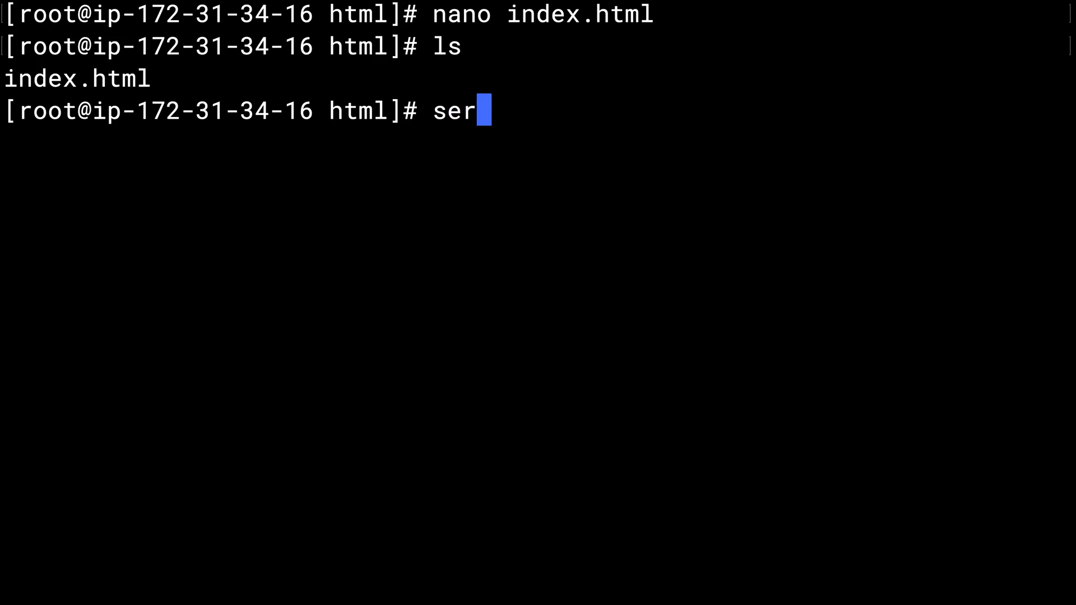
pyautogui.write('vice httpd start')
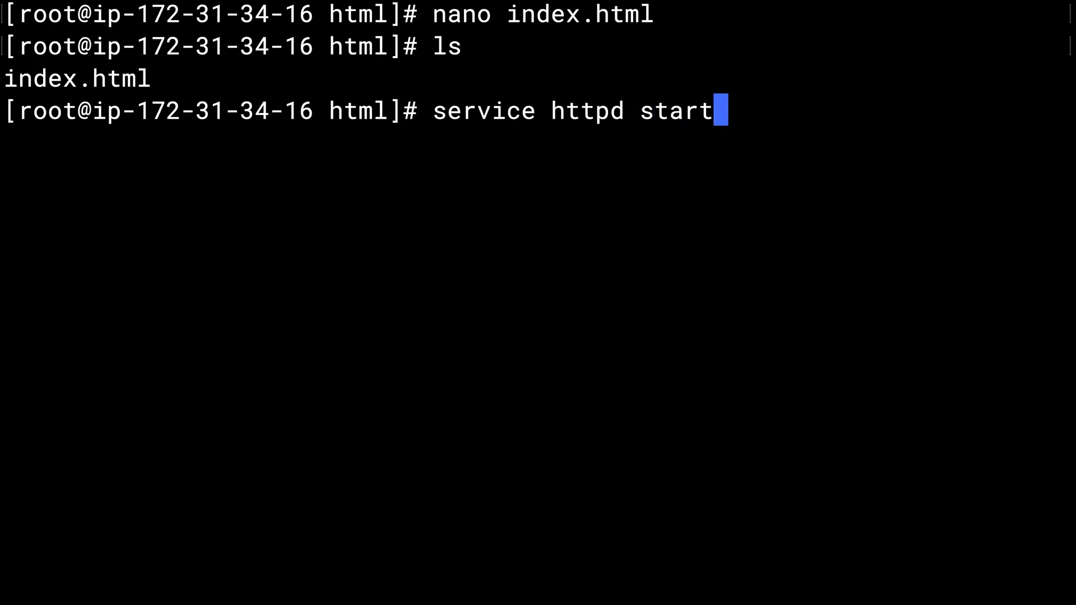
pyautogui.press('Return')
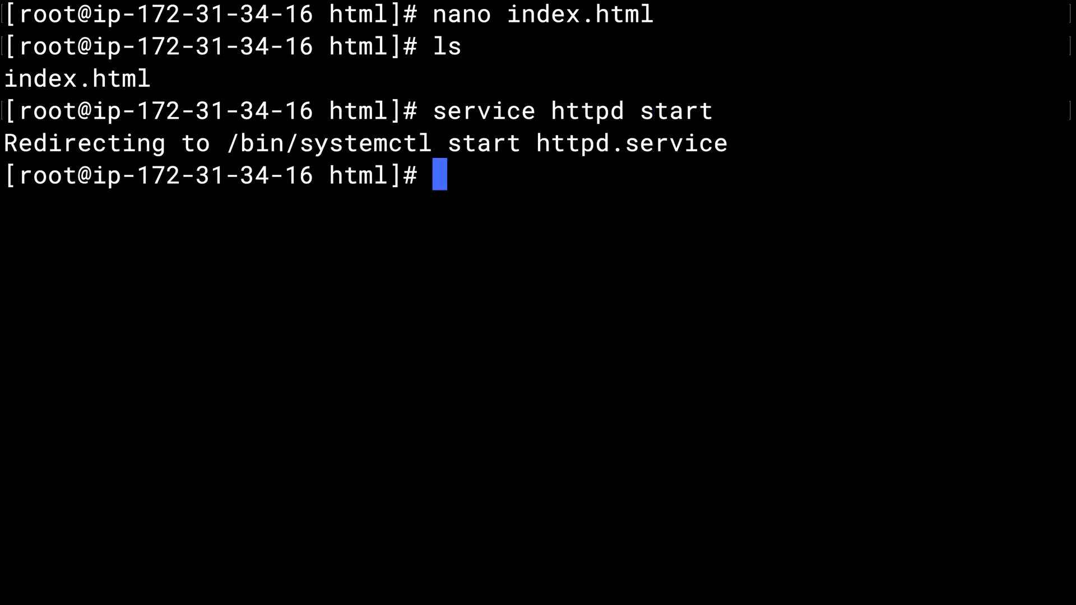
pyautogui.write('chk')
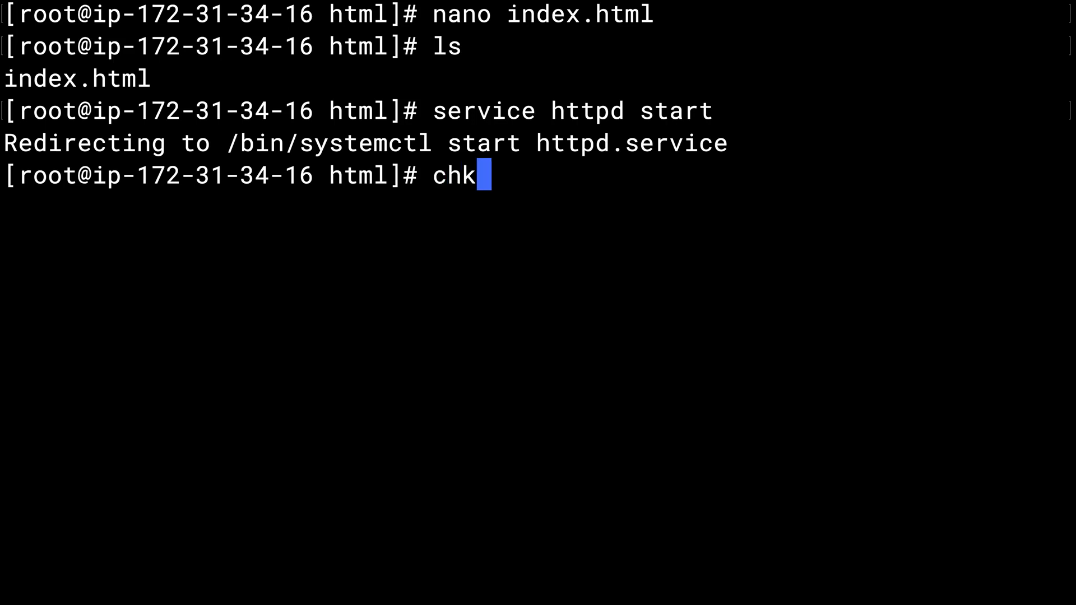
pyautogui.write('config ')
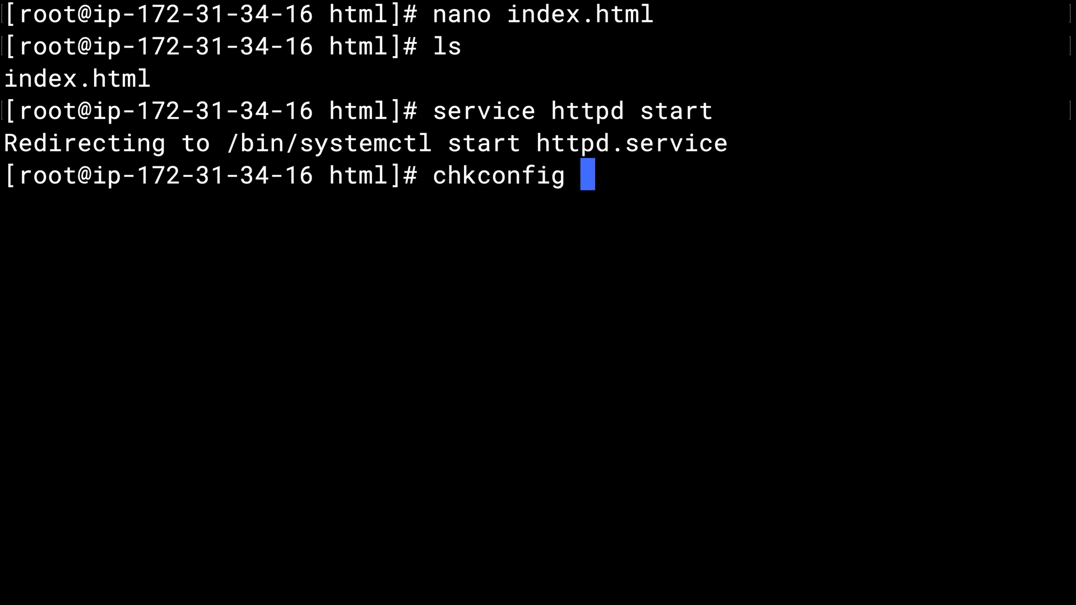
pyautogui.write('on')
pyautogui.press('Return')
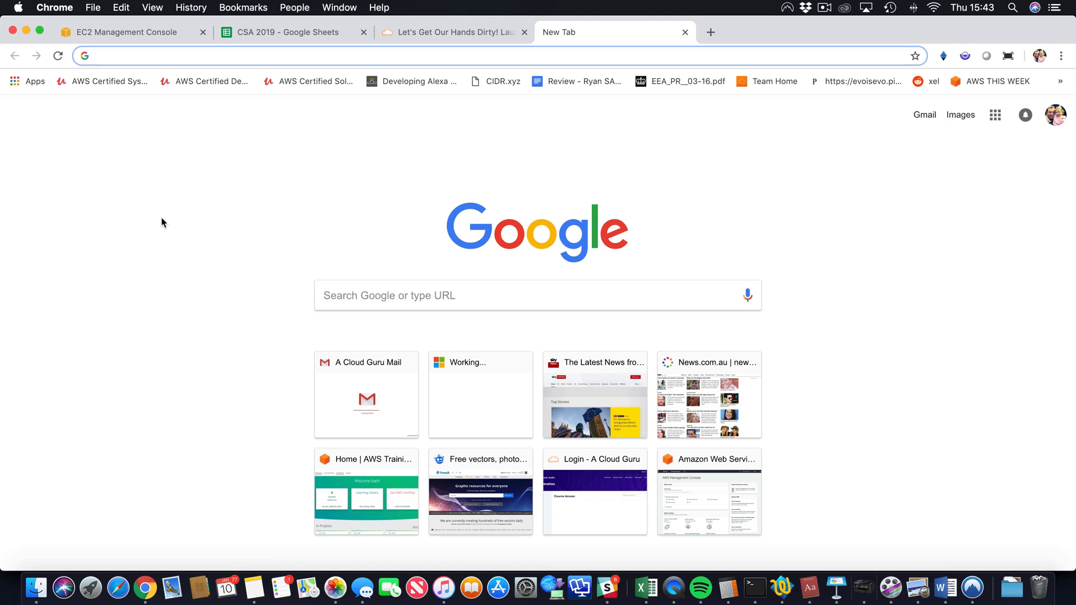
# Switch to Chrome and load the web server's page at the copied public IP address 54.162.133.164 in the new tab.
pyautogui.press('super+v')
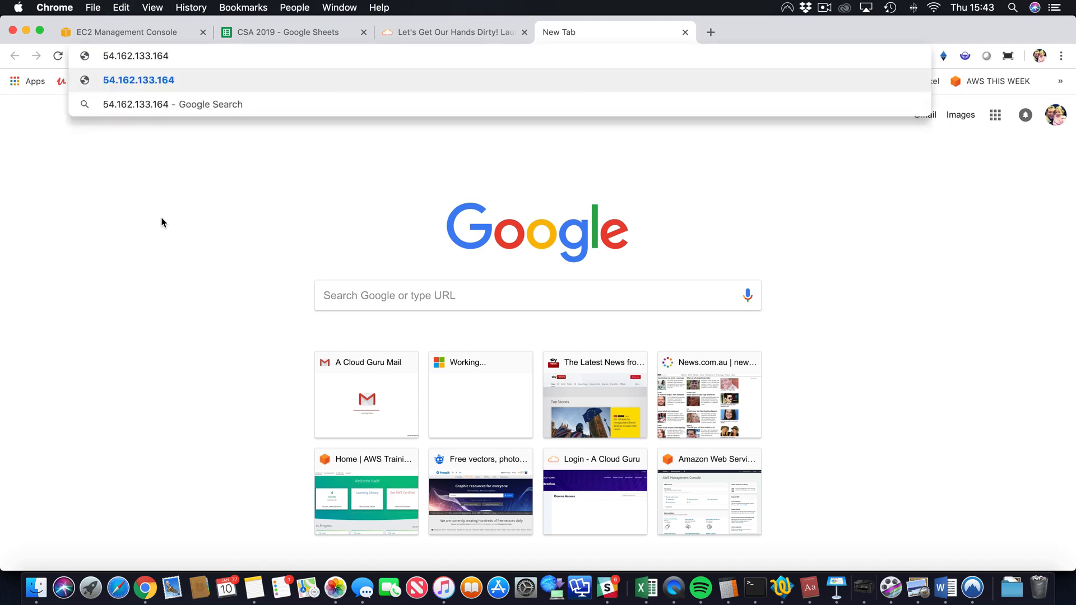
pyautogui.press('Return')
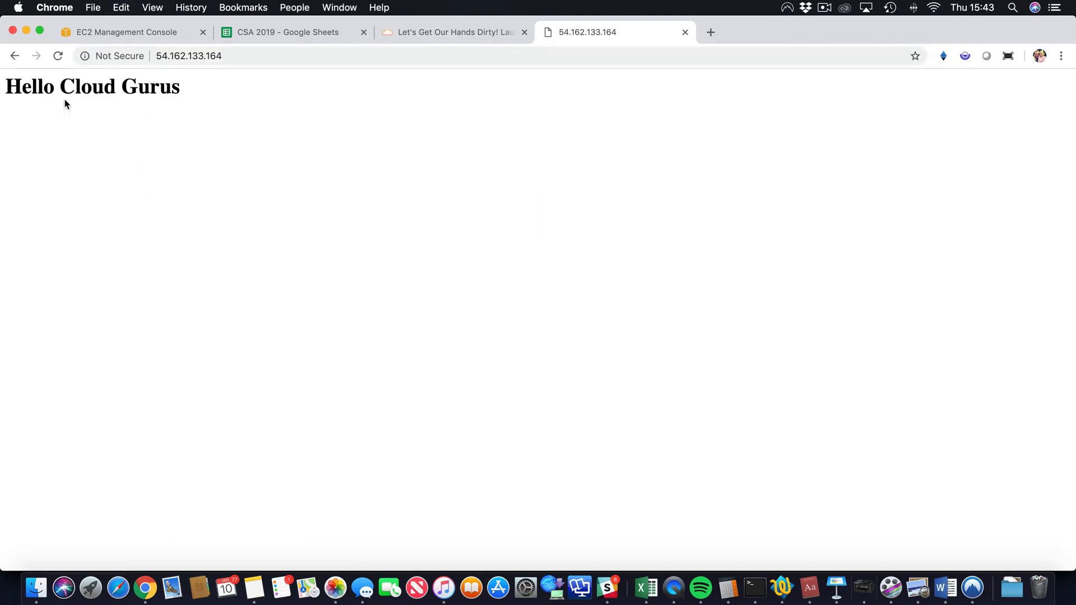